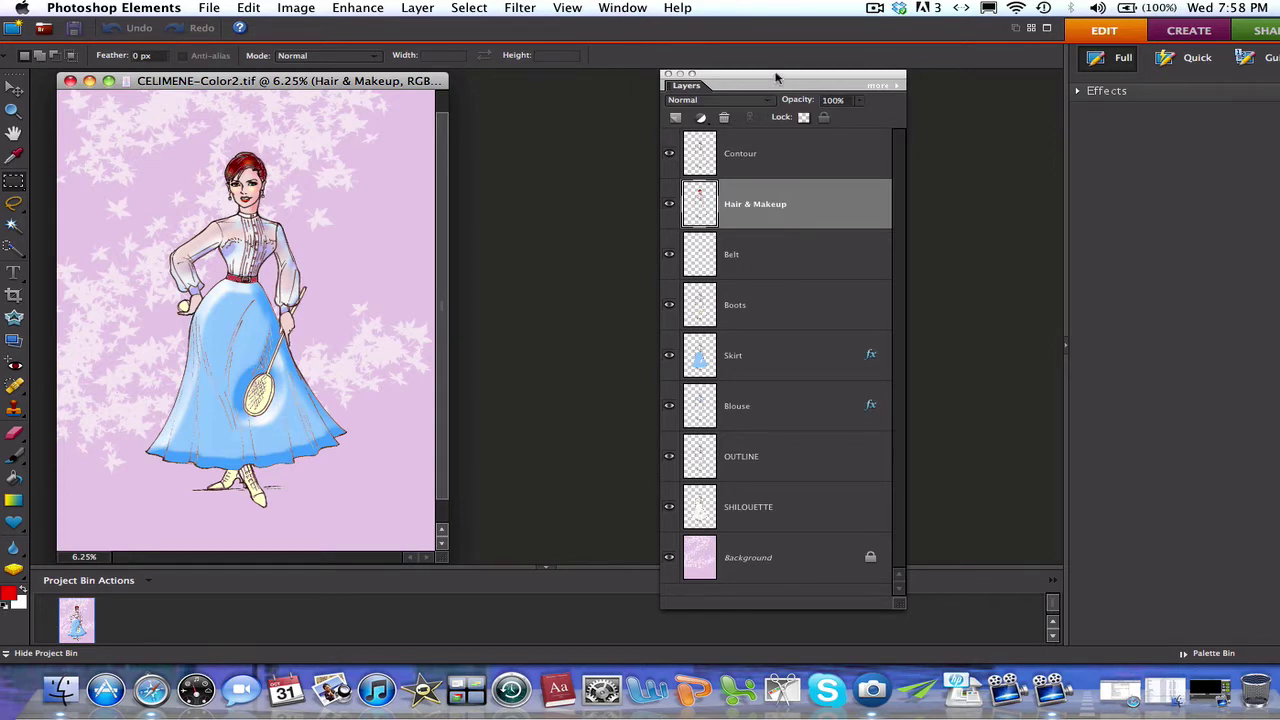
- Move the floating Layers palette slightly left, toward the CELIMENE-Color2.tif window
drag(648, 80, 616, 80)
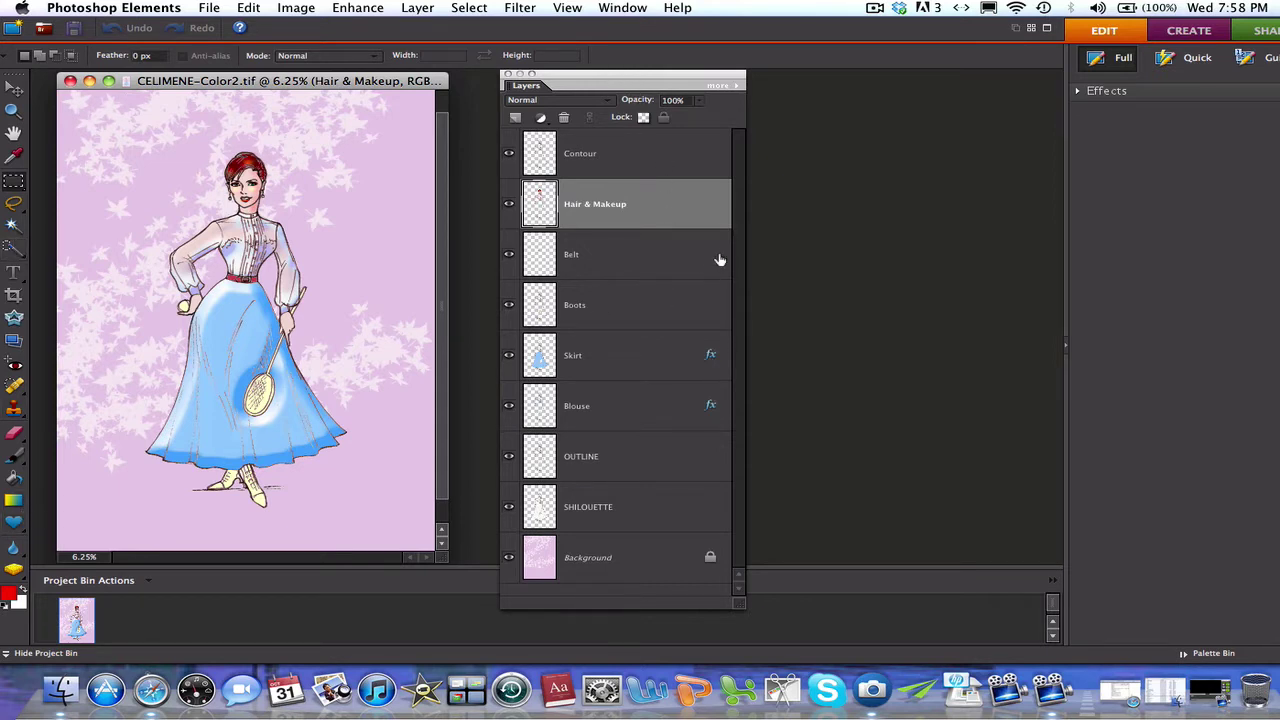
- Show the Undo History palette from the Window menu
click(568, 8)
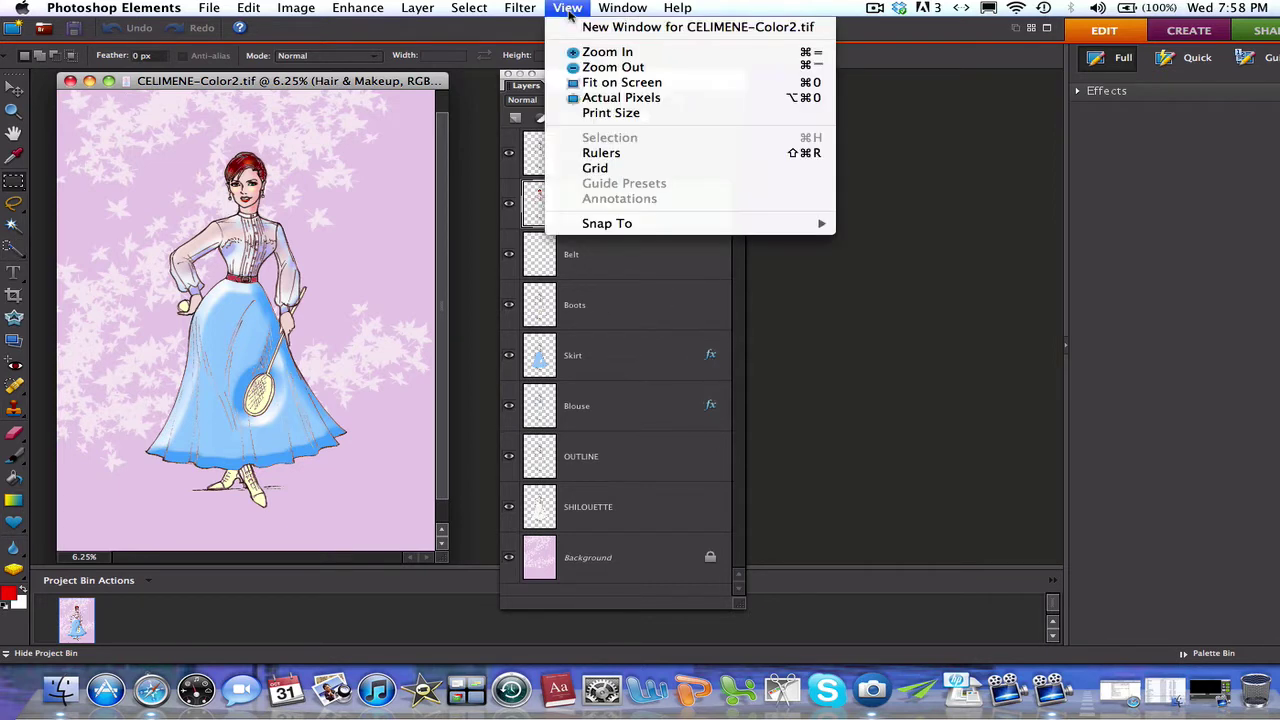
mouse_move(622, 9)
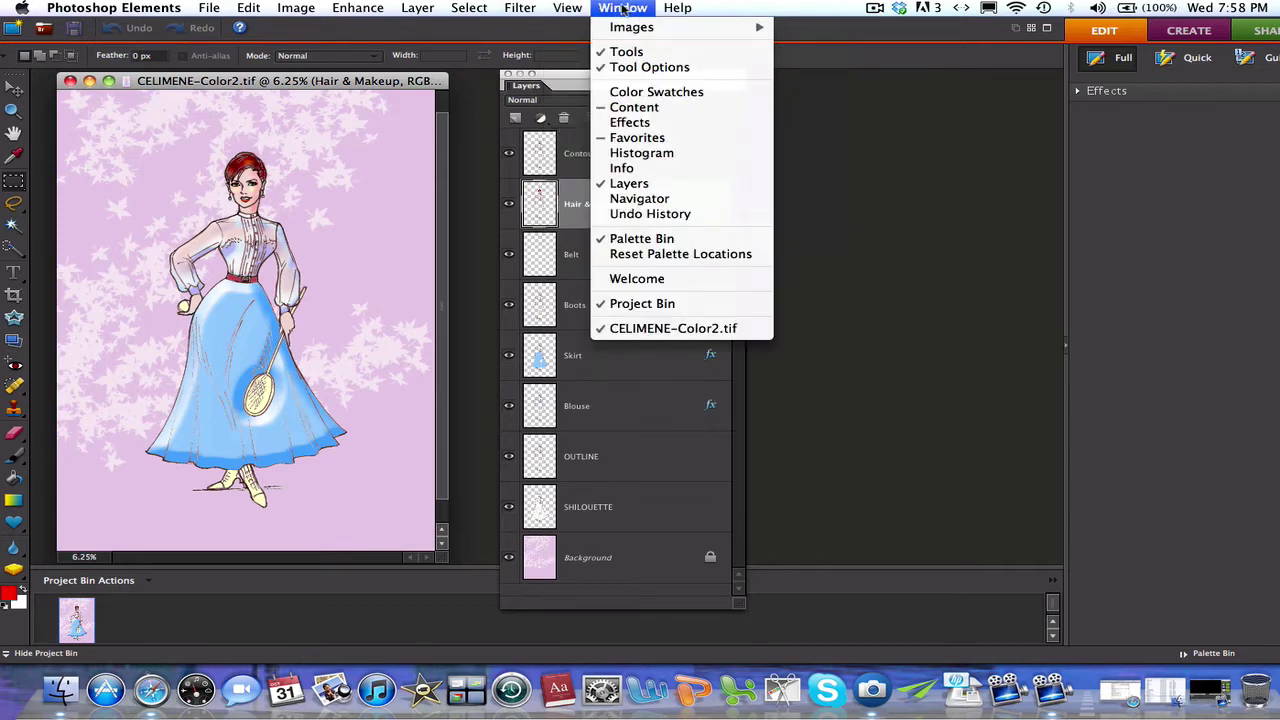
click(640, 214)
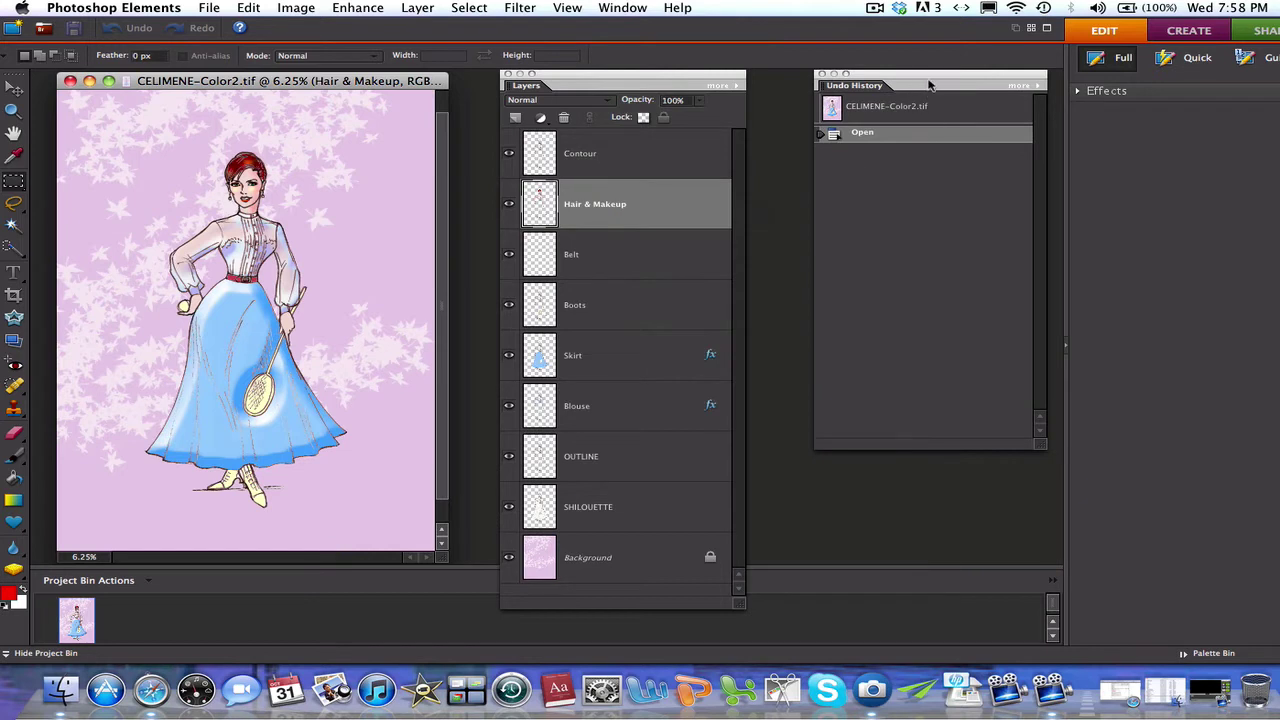
- Position the Undo History palette side by side with the Layers palette
drag(881, 79, 836, 78)
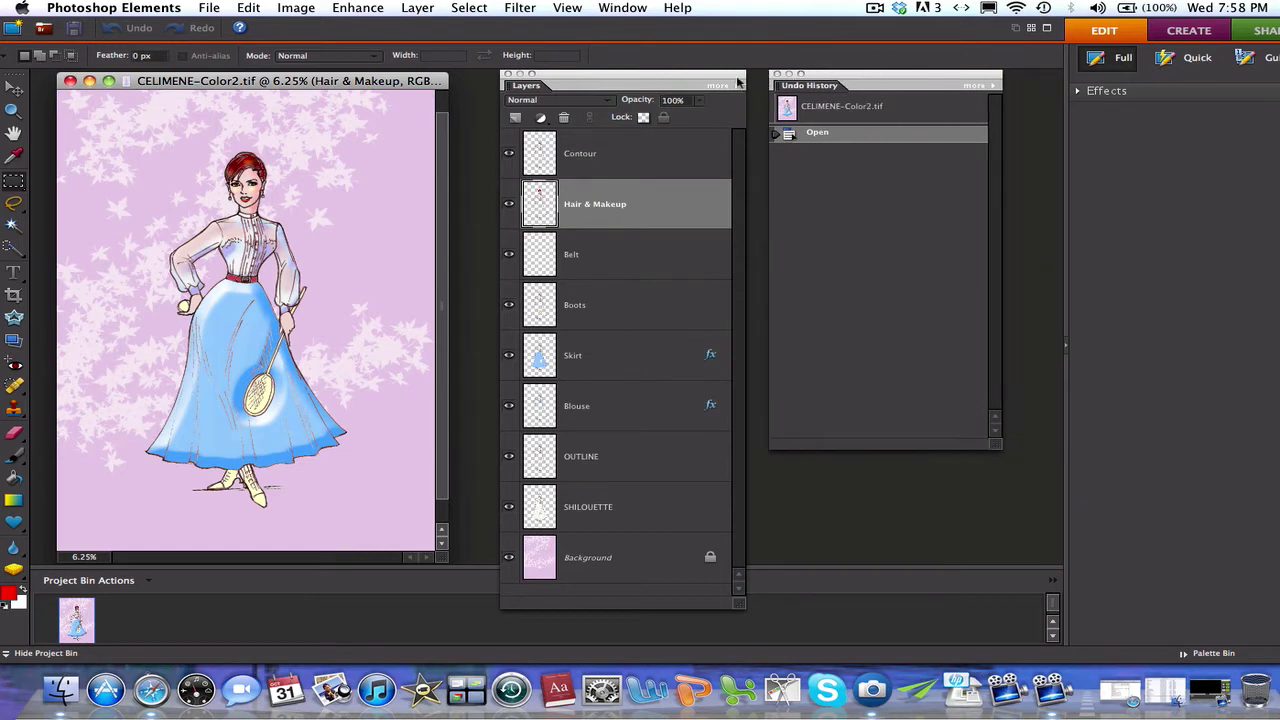
drag(740, 79, 710, 79)
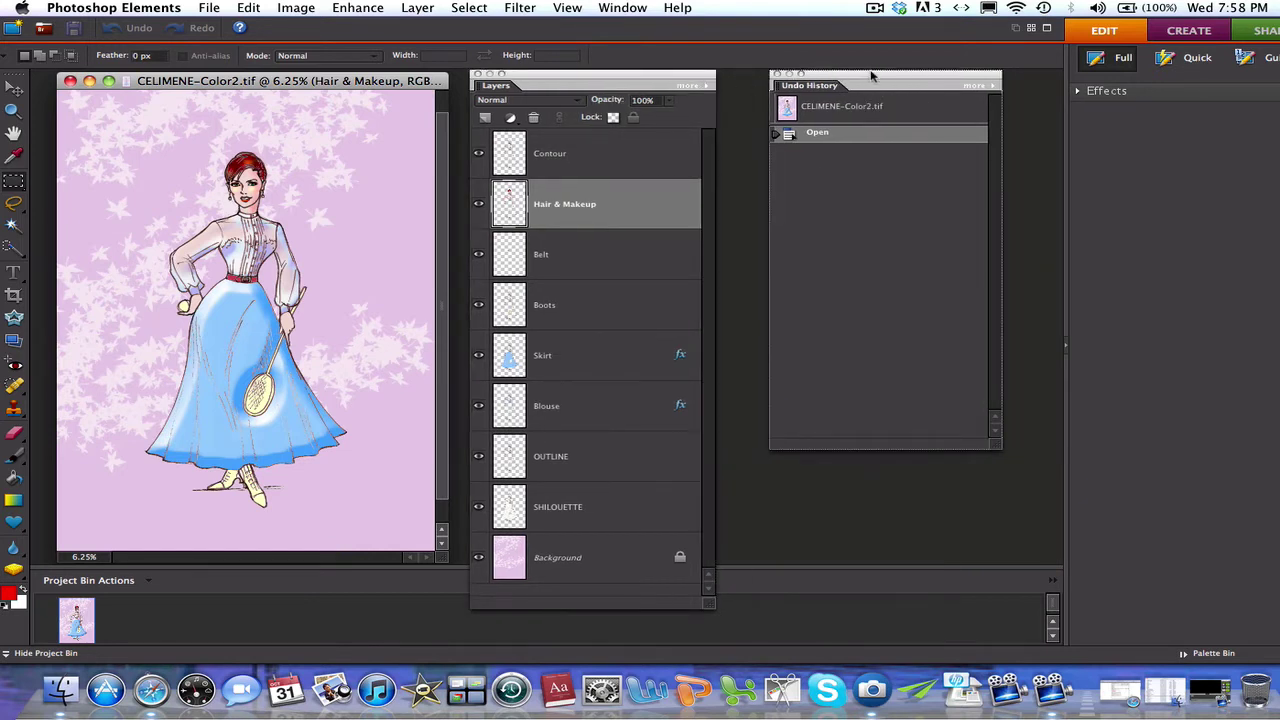
drag(869, 71, 837, 71)
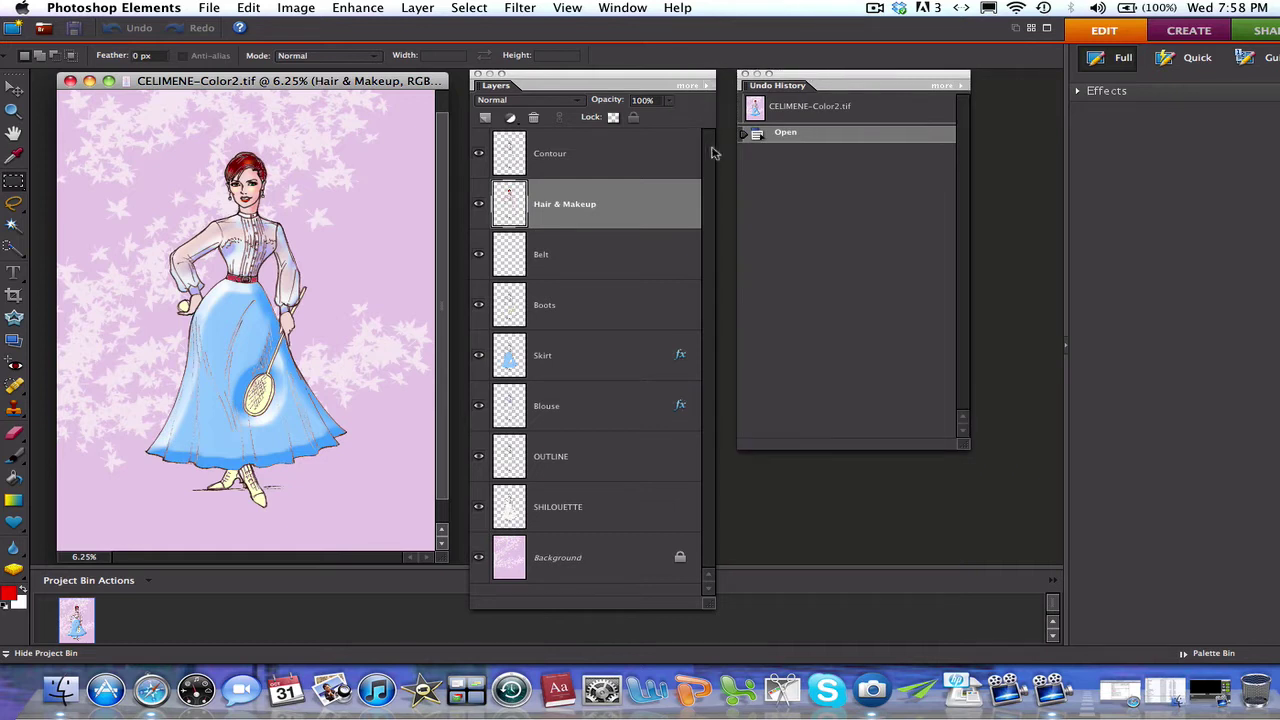
- Hide OUTLINE, Blouse, Skirt, Hair & Makeup and Contour, then select Background
click(594, 557)
click(617, 512)
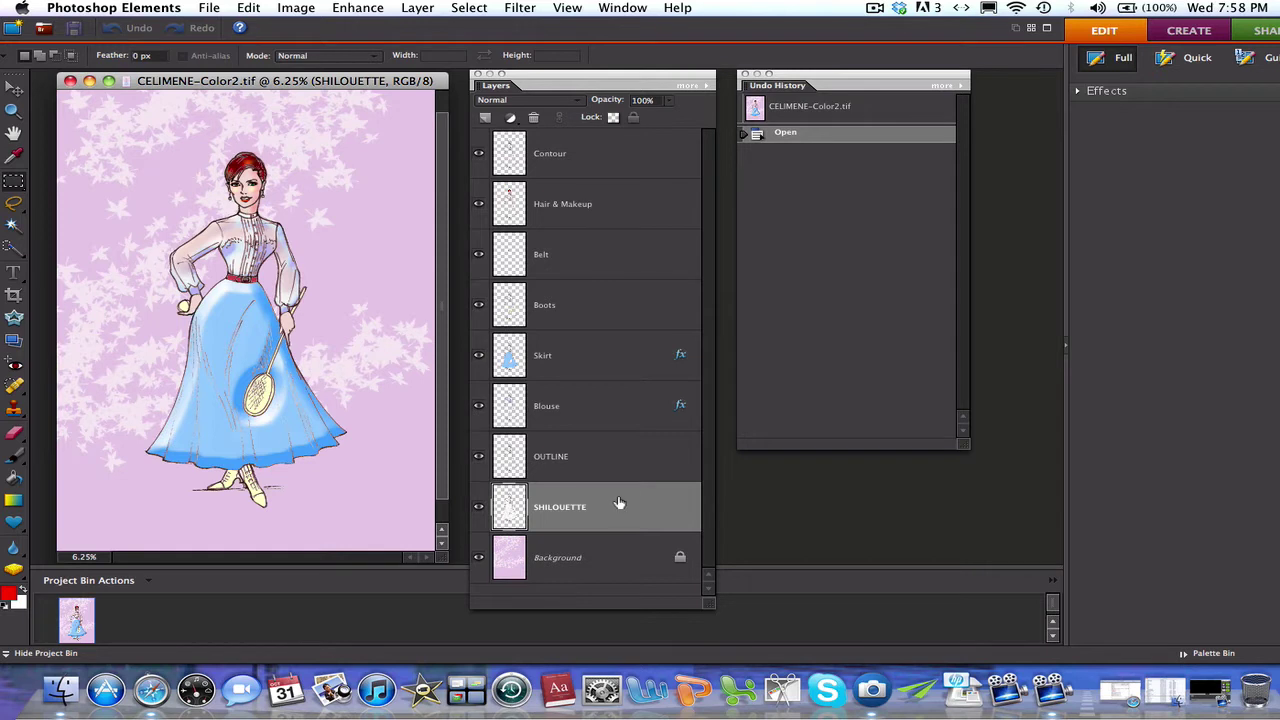
click(601, 468)
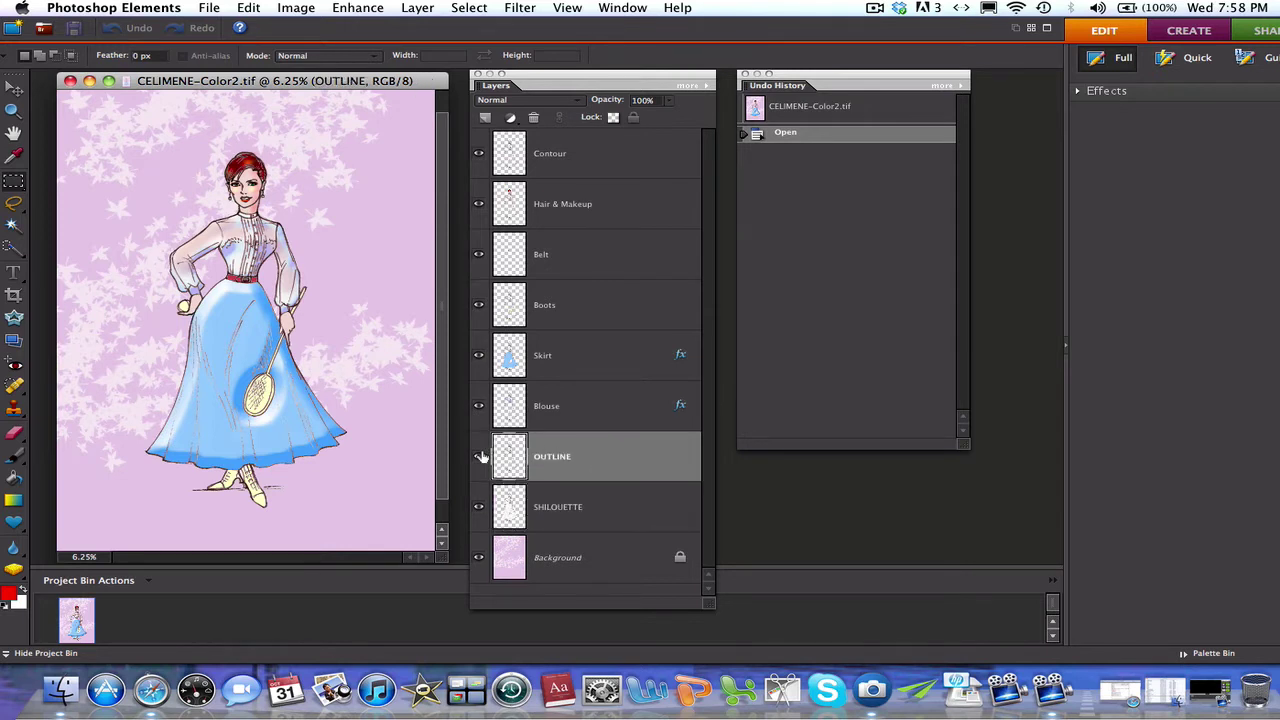
click(478, 456)
click(478, 408)
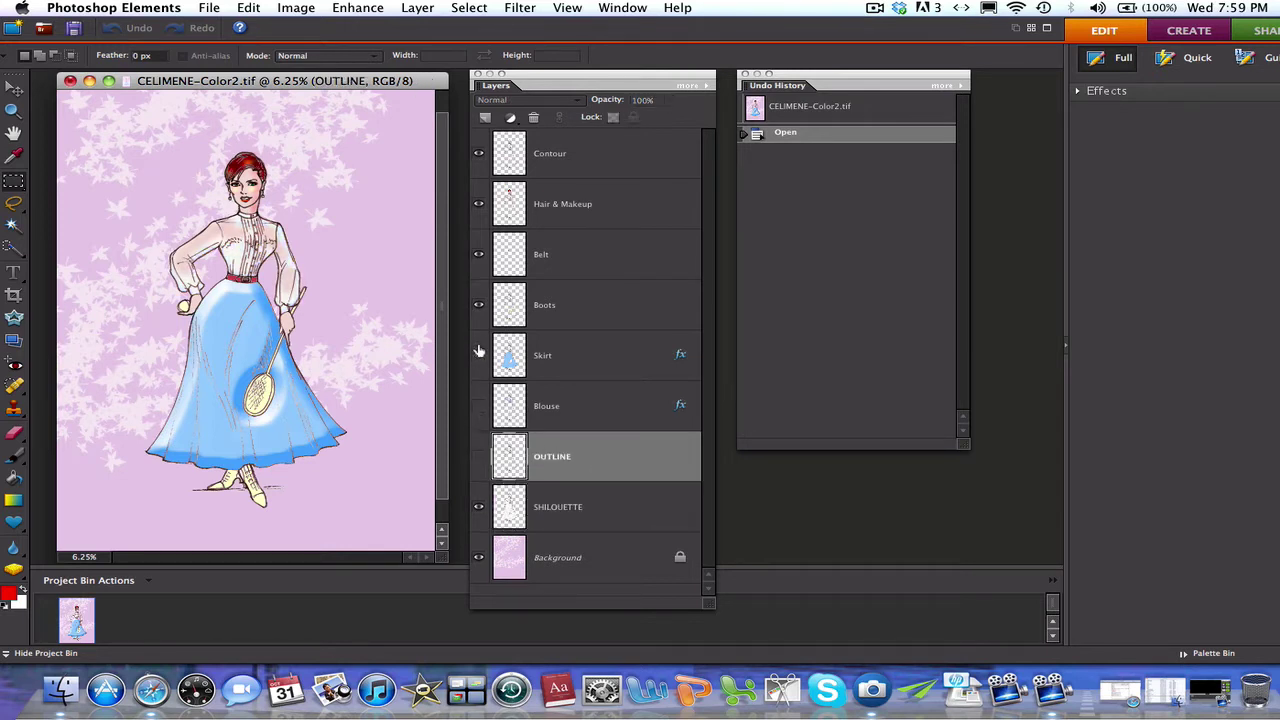
click(478, 352)
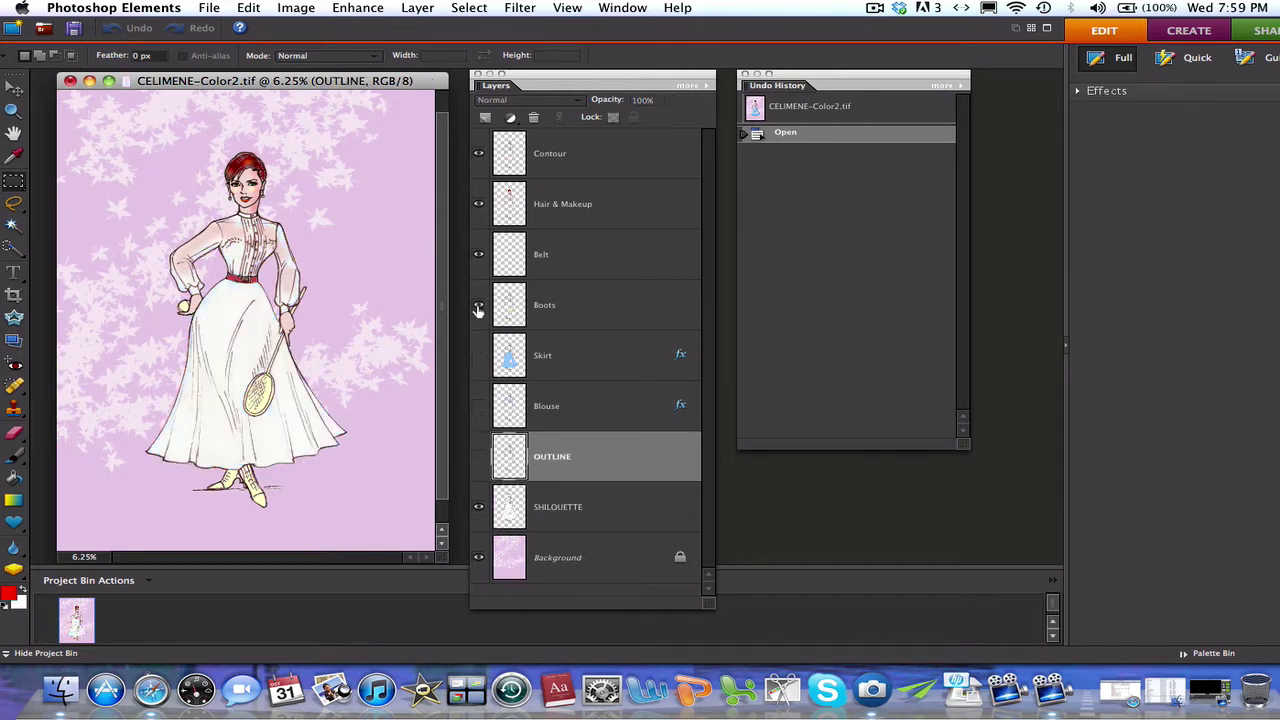
click(478, 203)
click(478, 153)
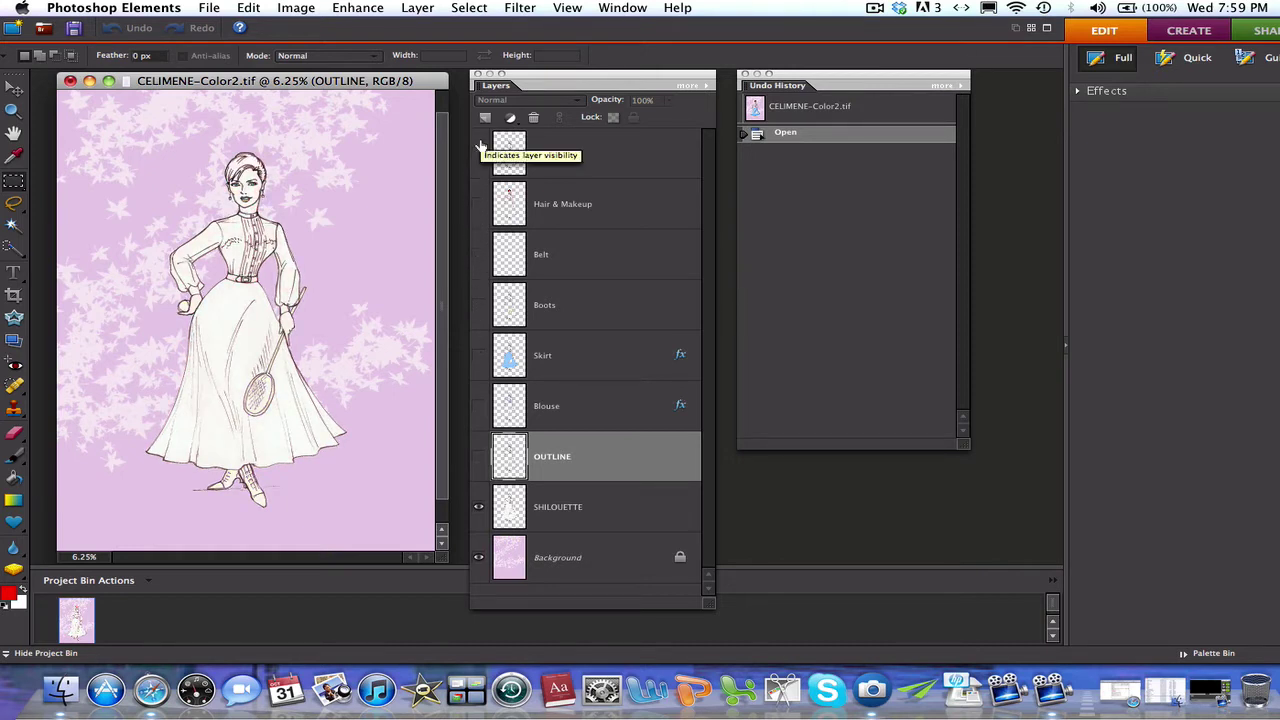
click(575, 557)
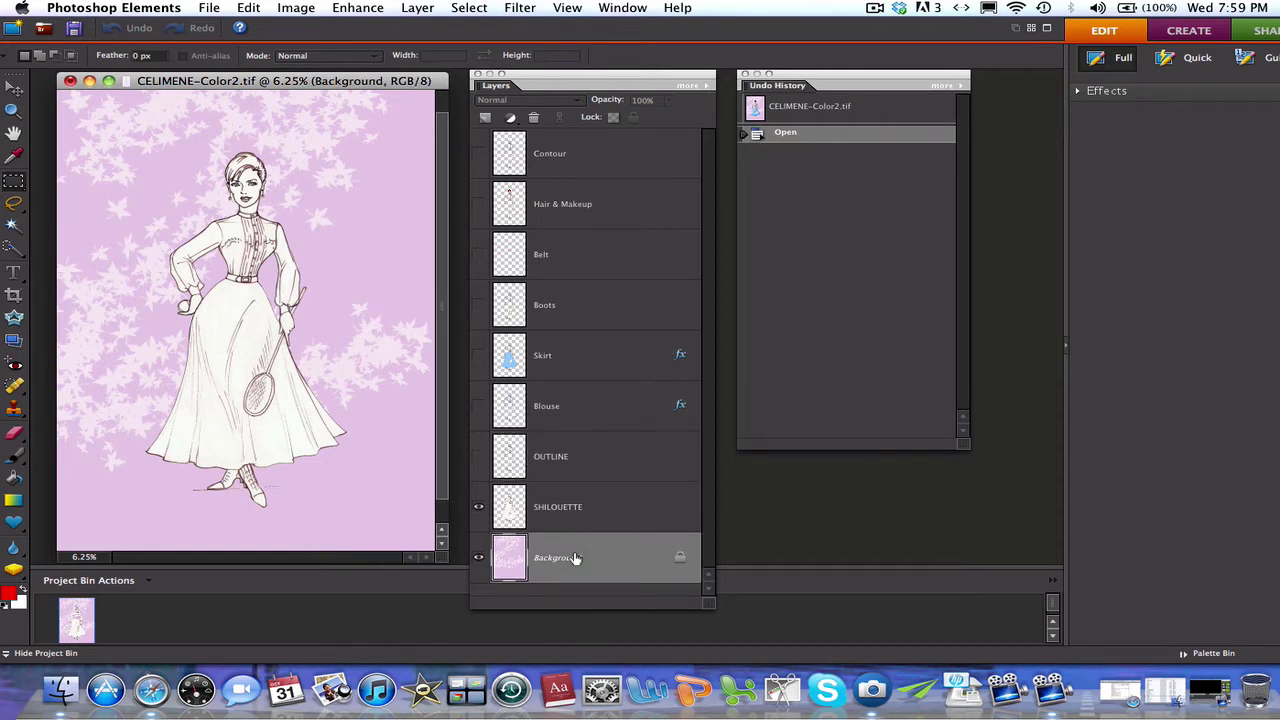
- Duplicate the Background layer as 'Floor Shadow', then select SHILOUETTE
right_click(575, 557)
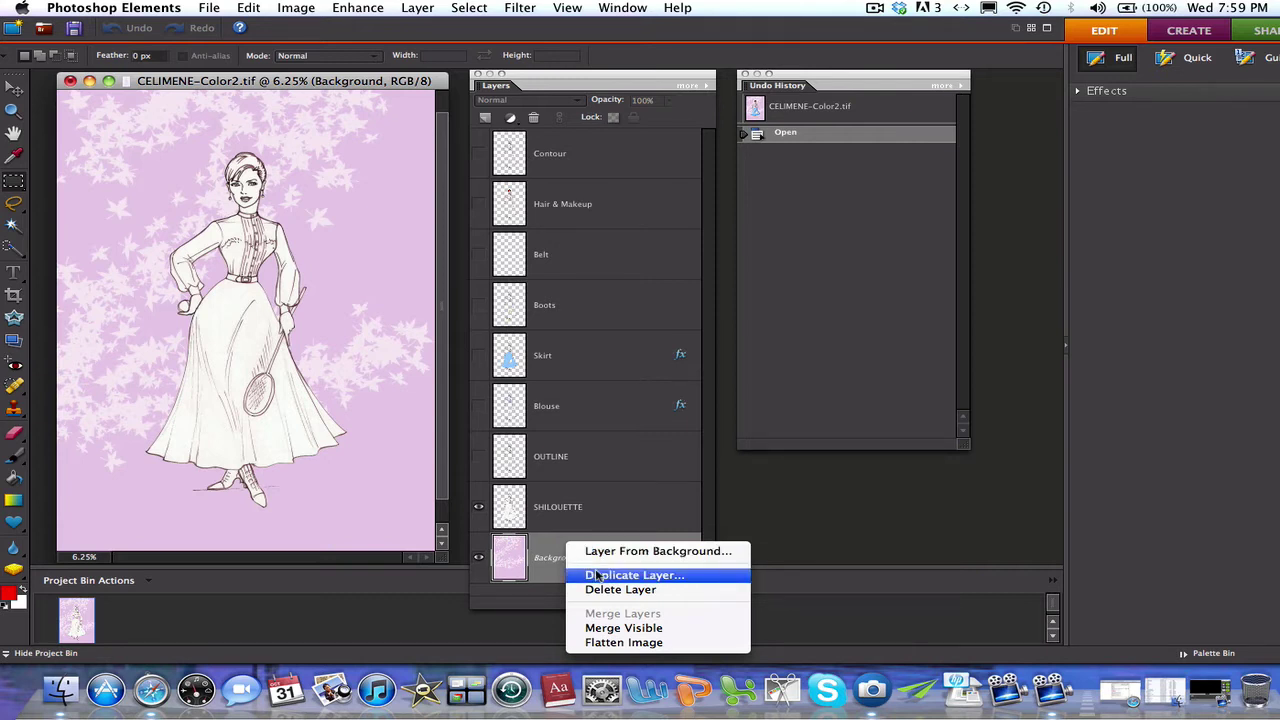
click(596, 575)
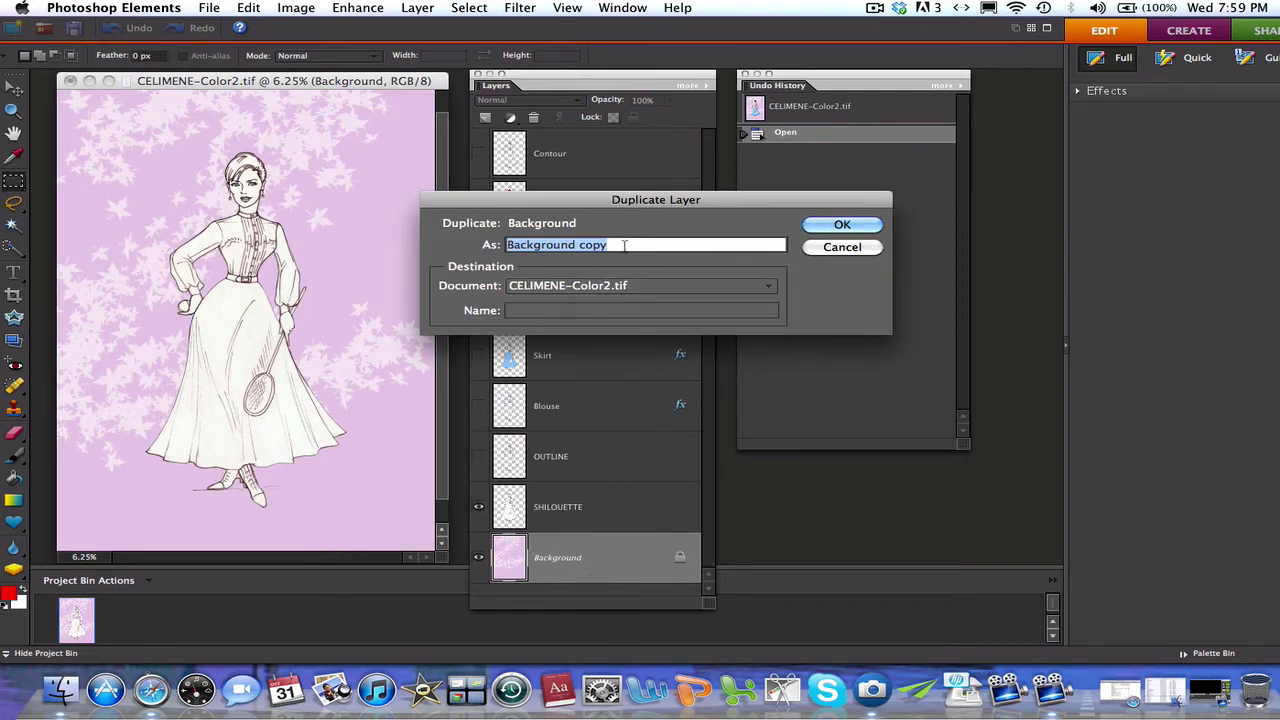
text(Floor)
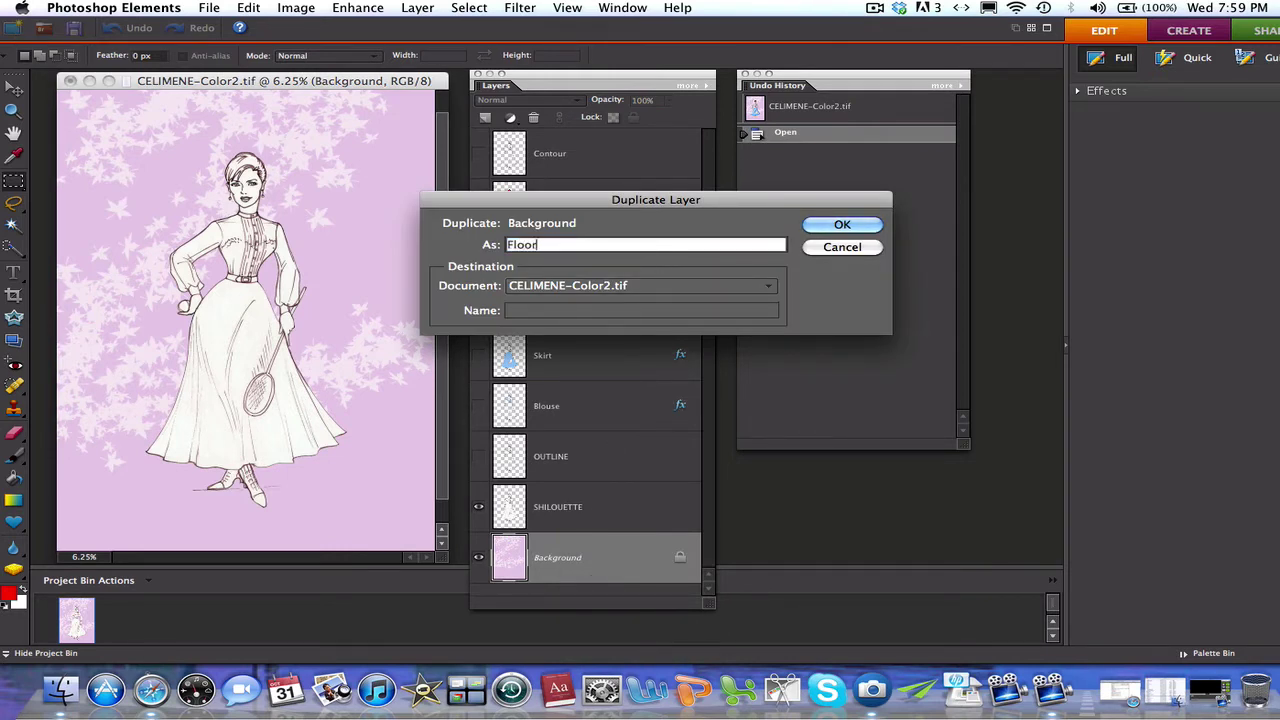
text( Shadow)
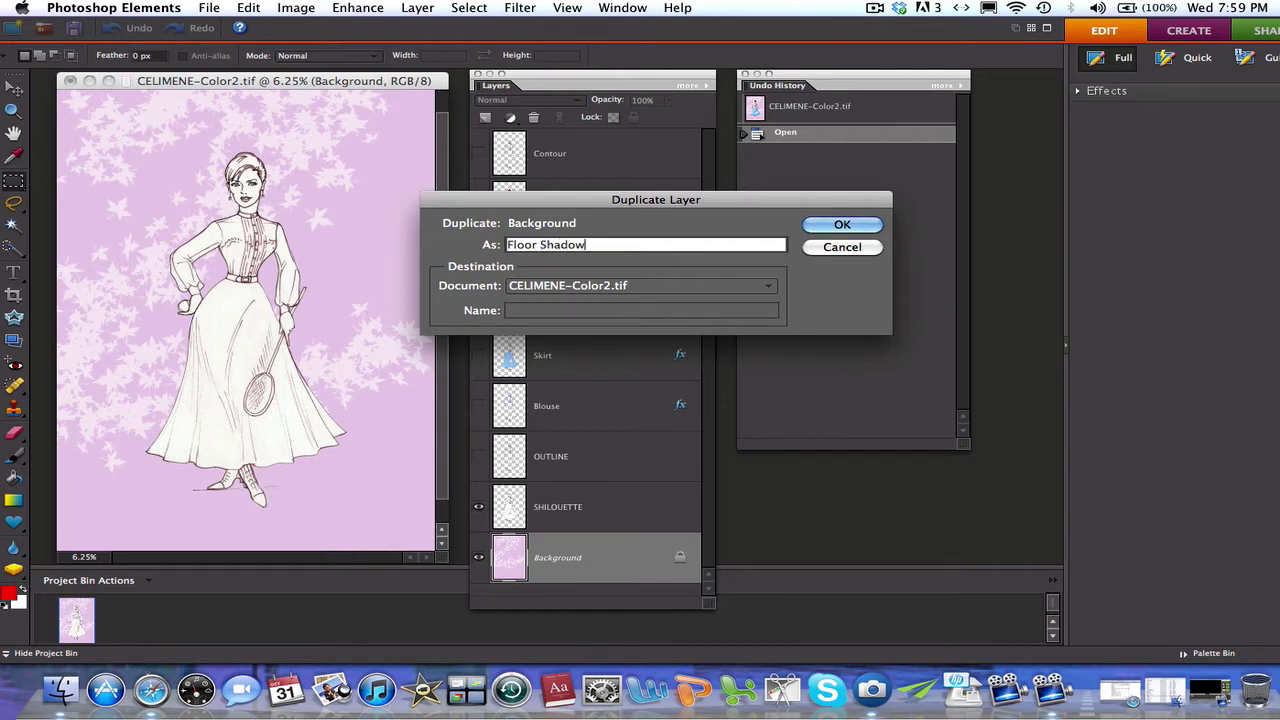
click(842, 226)
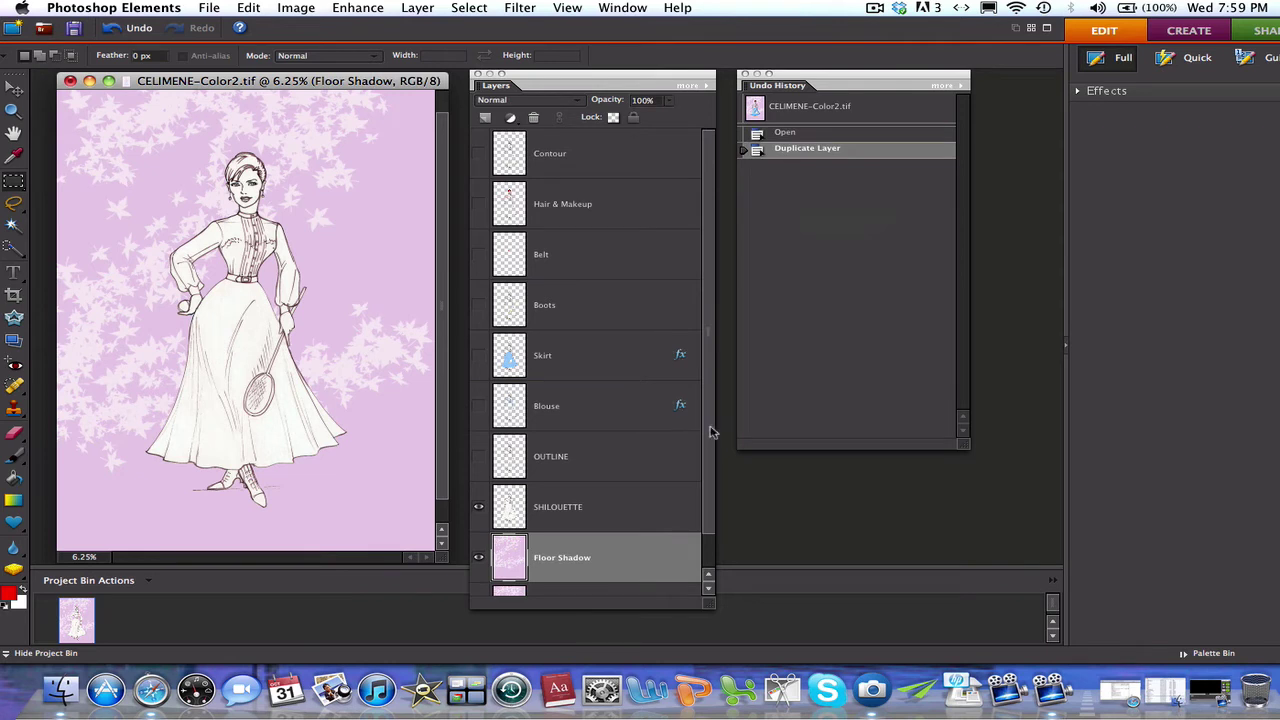
scroll(711, 434, down, 2)
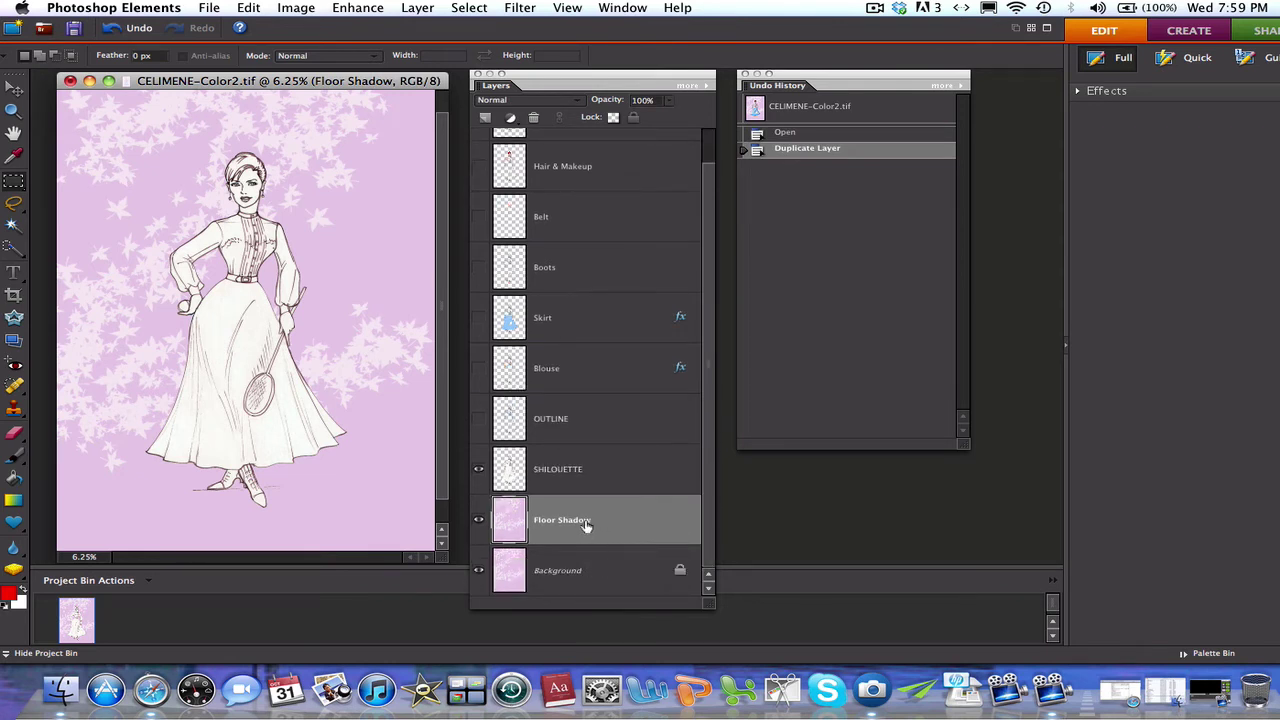
click(640, 460)
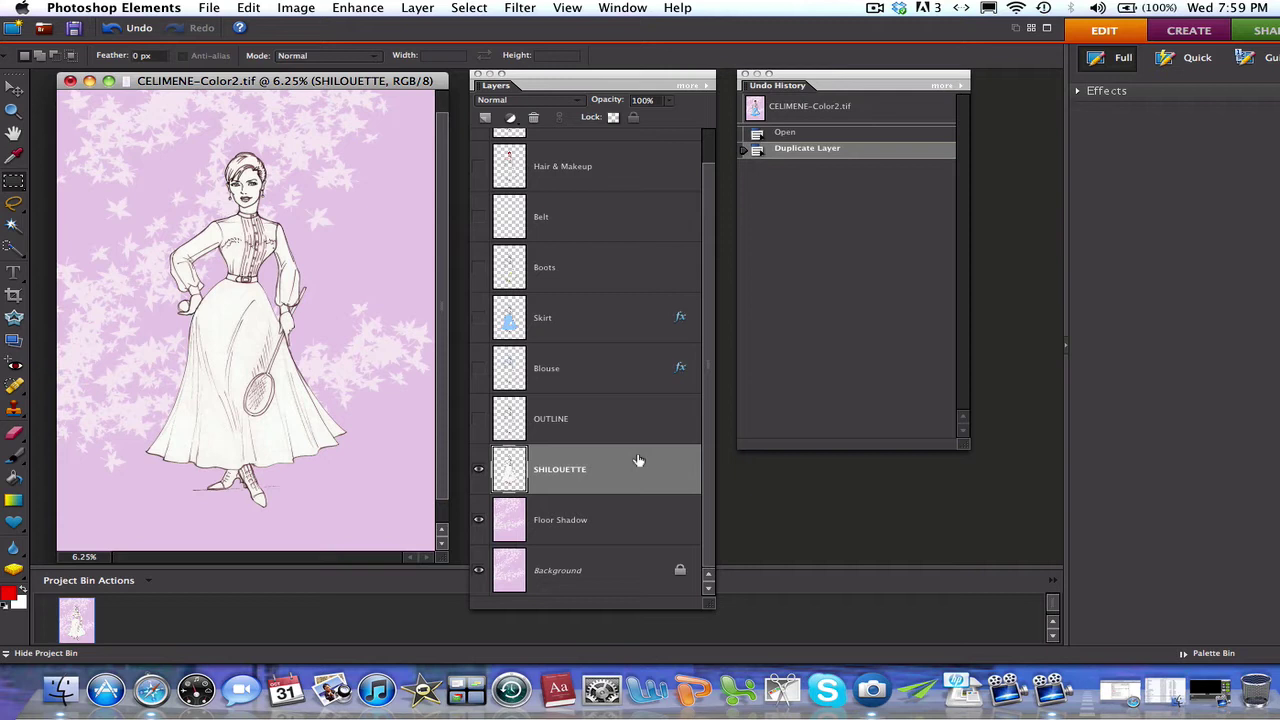
- Duplicate SHILOUETTE as a new layer named 'SHILOUETTE SHADOW'
right_click(639, 459)
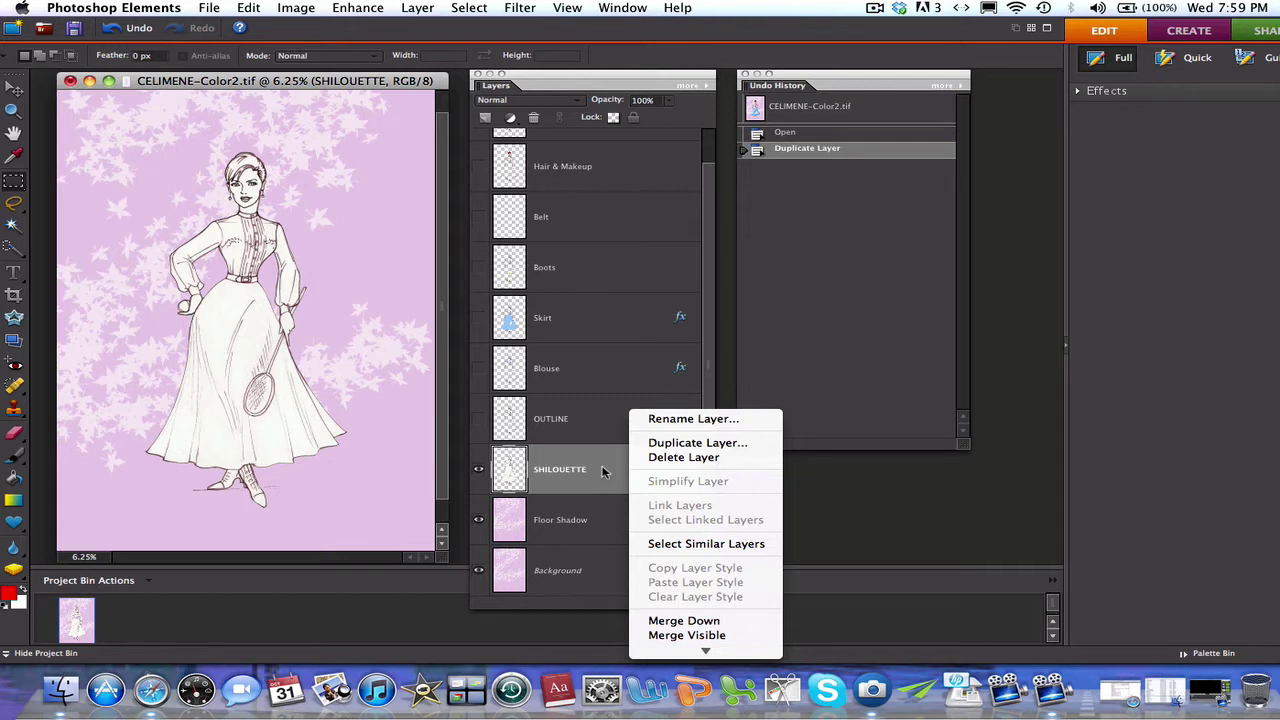
click(651, 443)
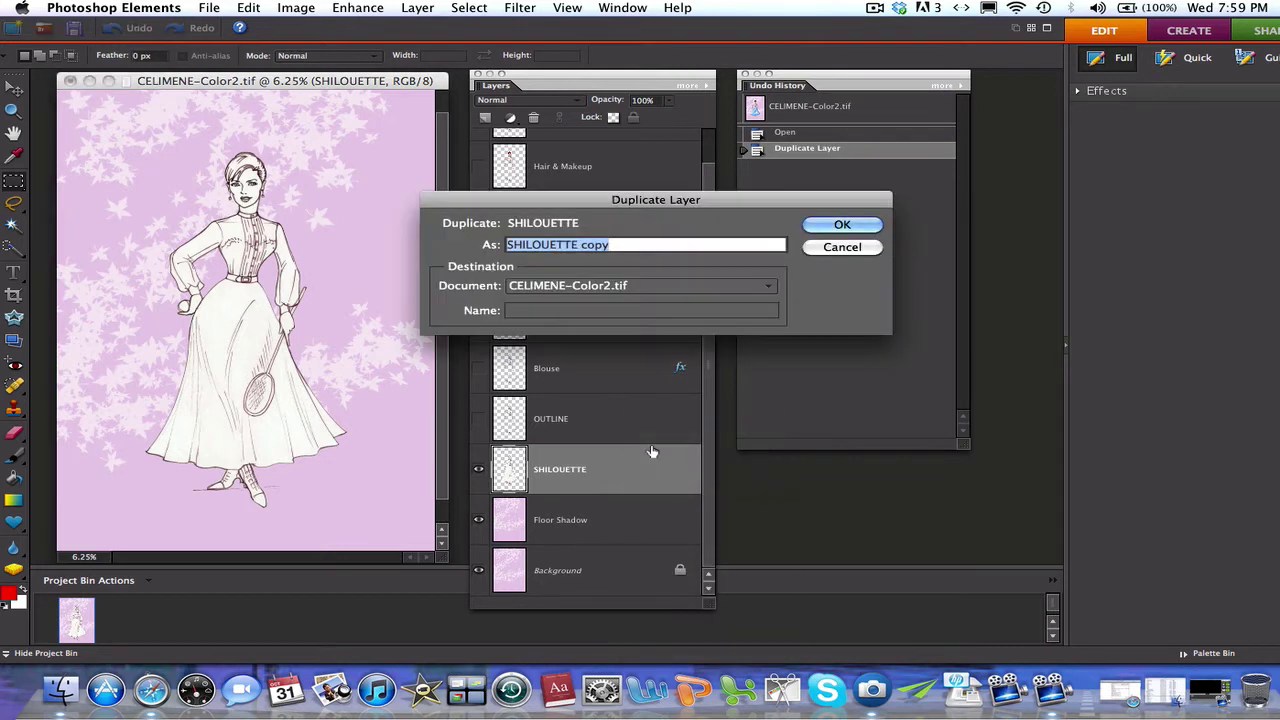
click(636, 246)
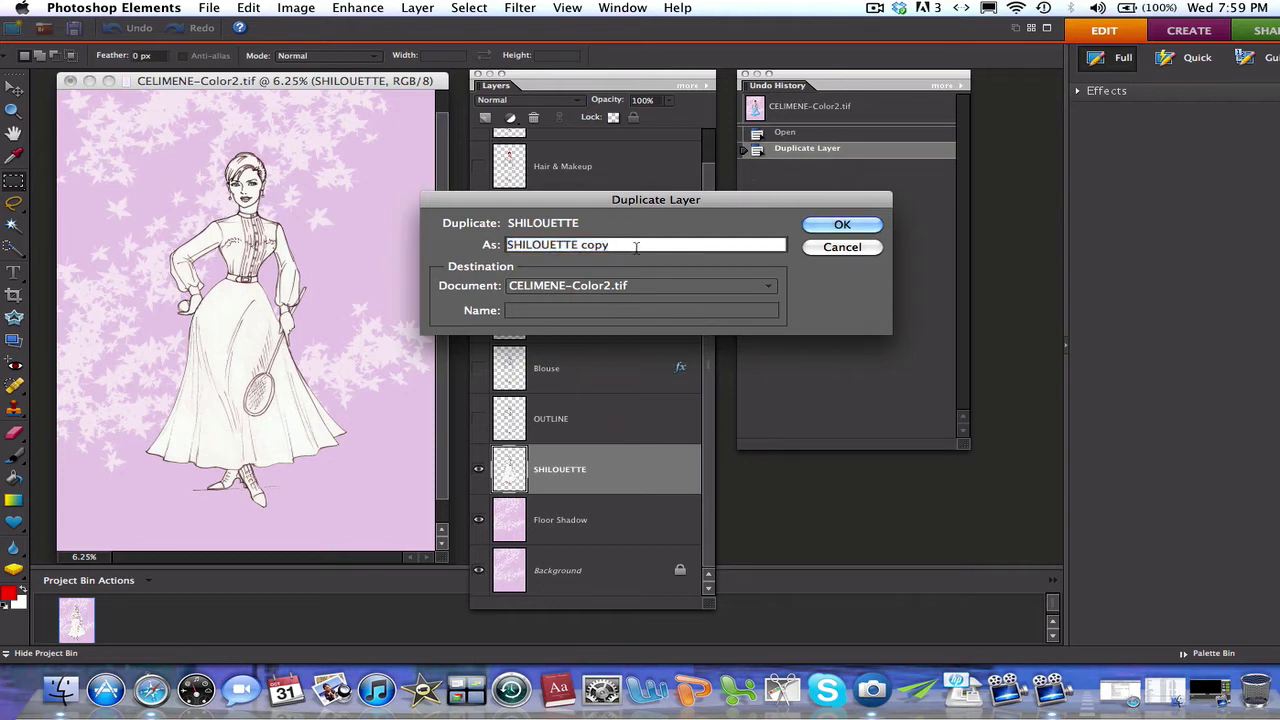
key(BackSpace)
key(BackSpace)
key(BackSpace)
key(BackSpace)
key(BackSpace)
text(SHADOW)
click(878, 229)
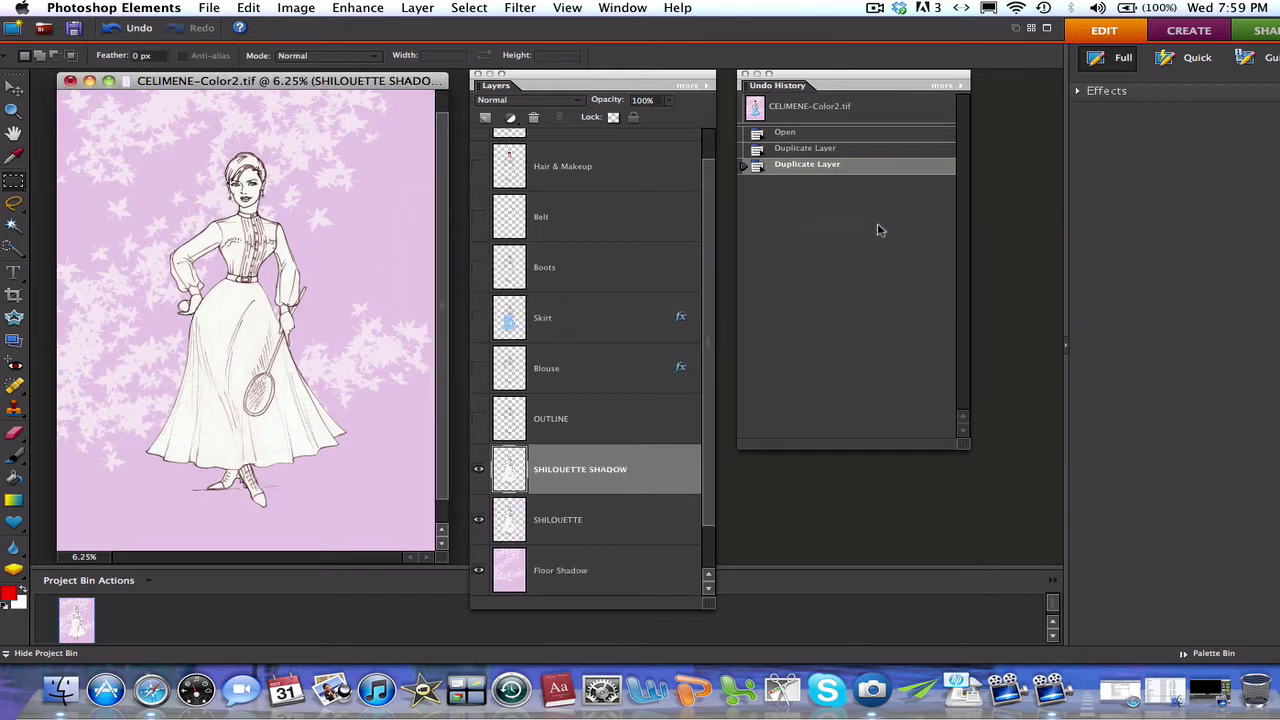
- Drag SHILOUETTE SHADOW directly beneath SHILOUETTE, then select Floor Shadow
scroll(710, 440, down, 2)
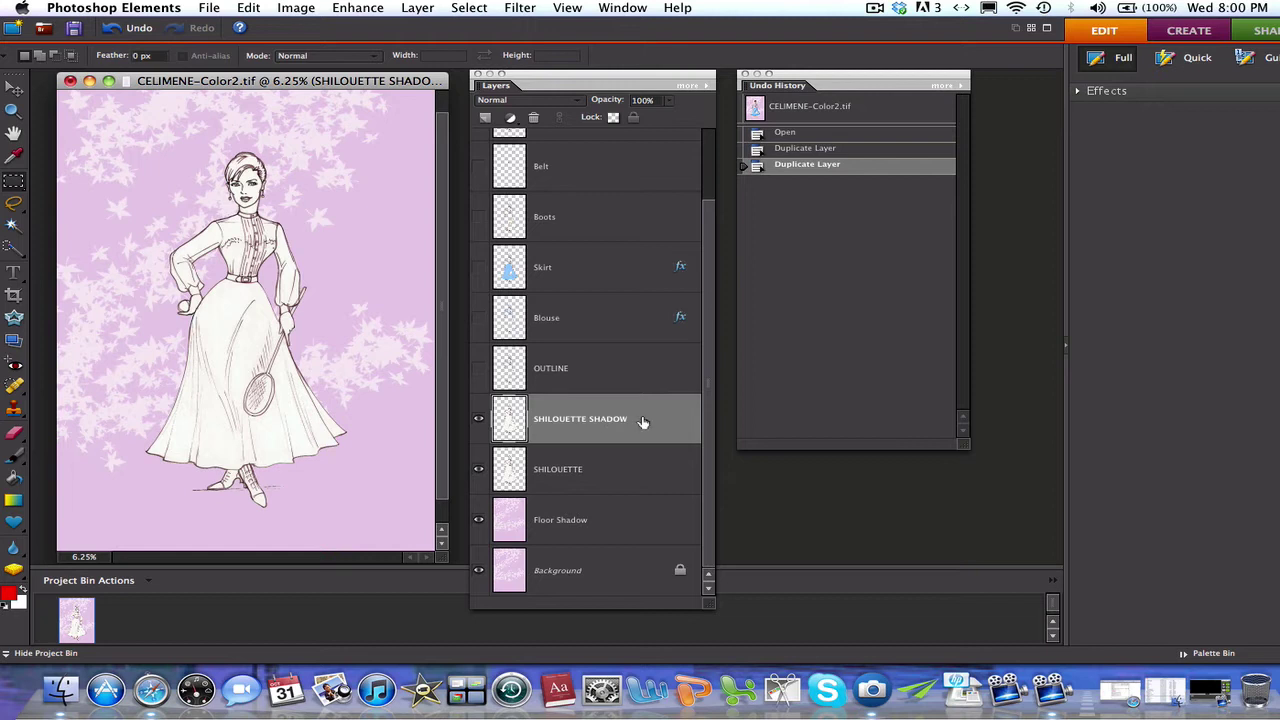
drag(643, 423, 636, 476)
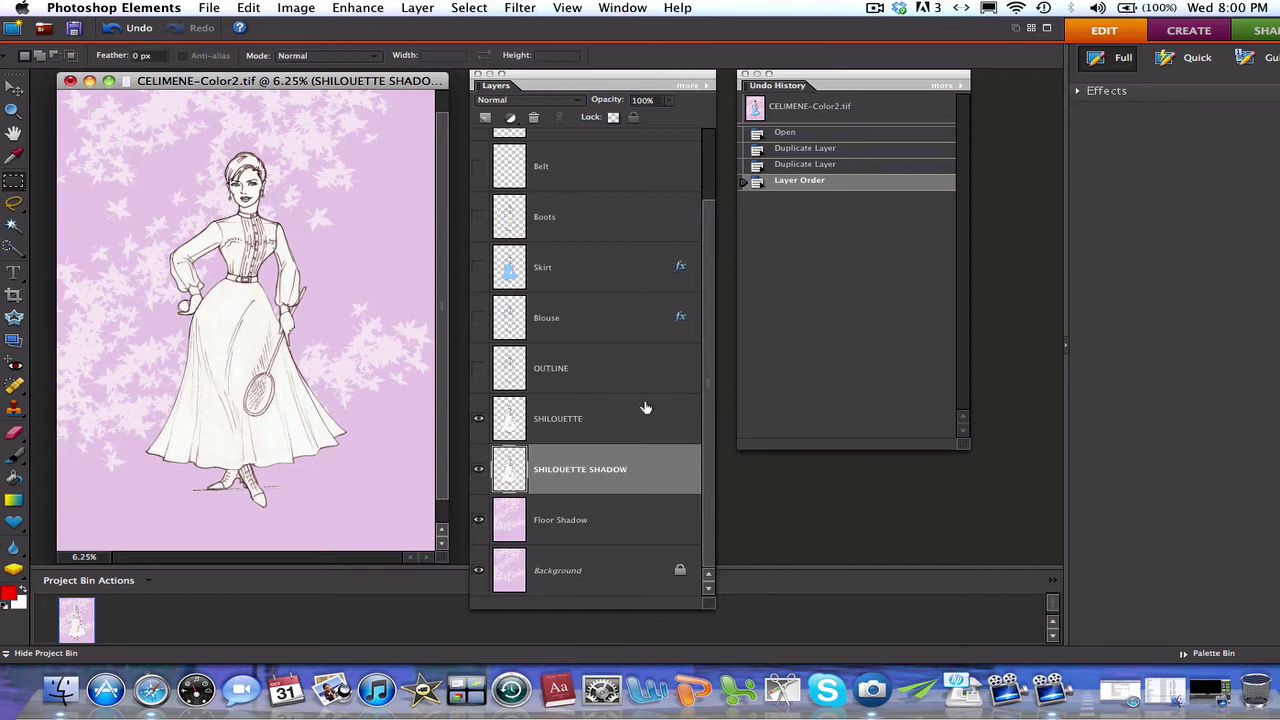
click(600, 531)
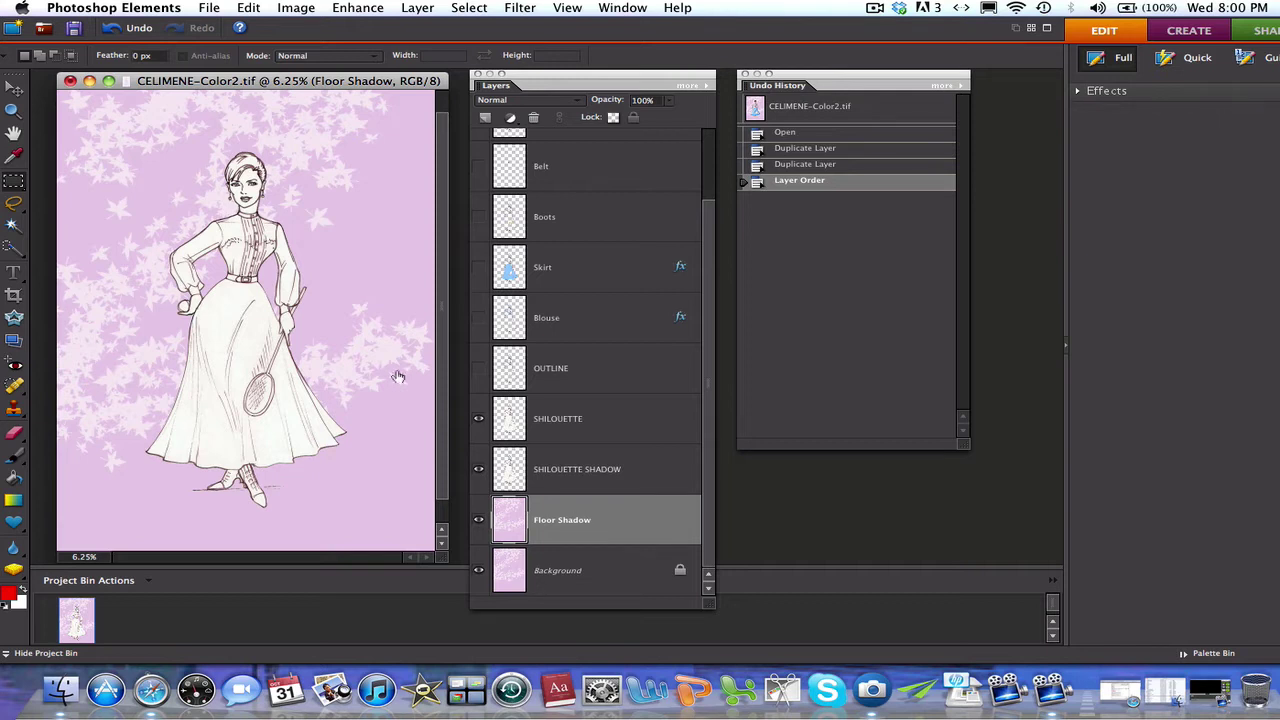
- Draw a flat elliptical marquee around the figure's feet and nudge it into place
click(13, 183)
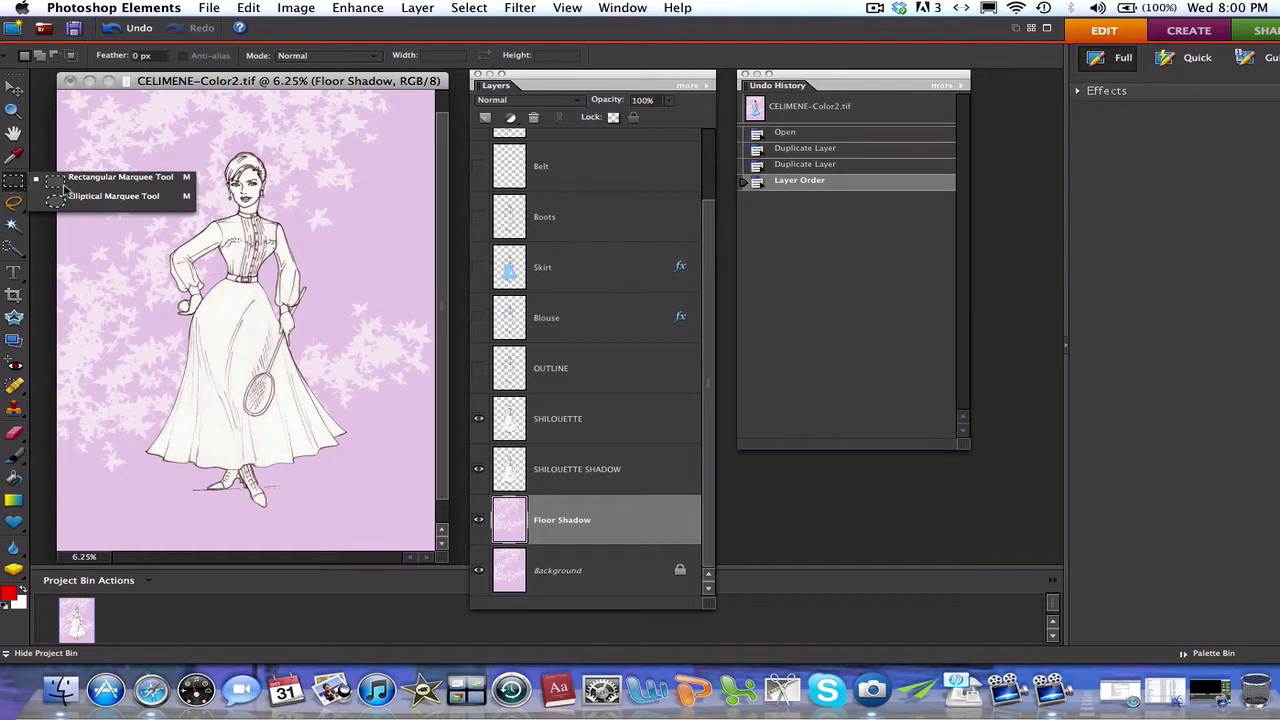
click(83, 203)
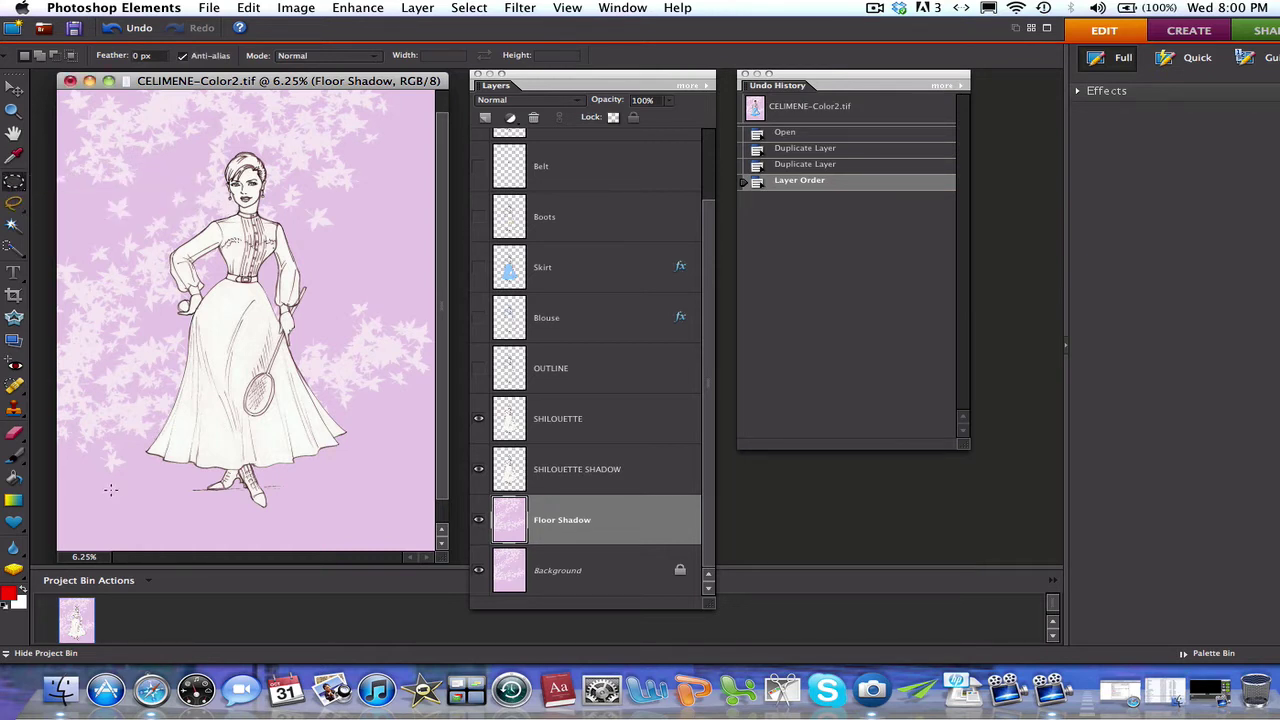
drag(110, 489, 378, 514)
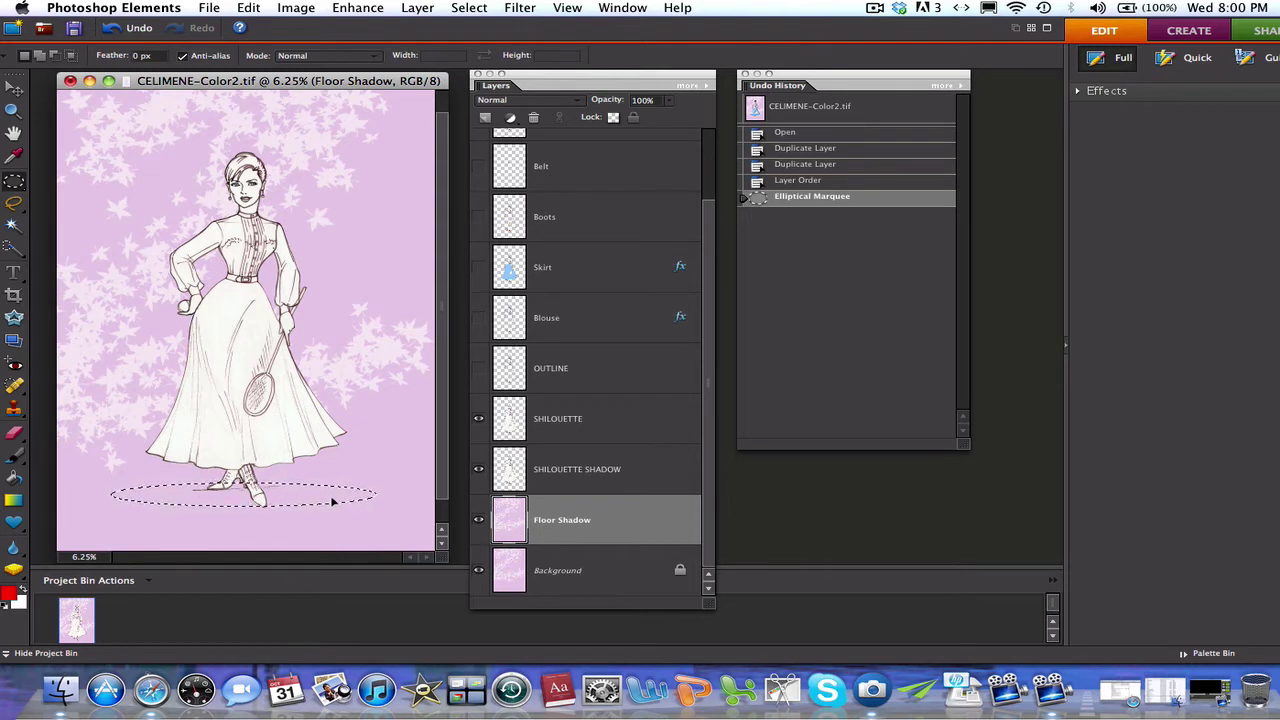
drag(335, 505, 338, 507)
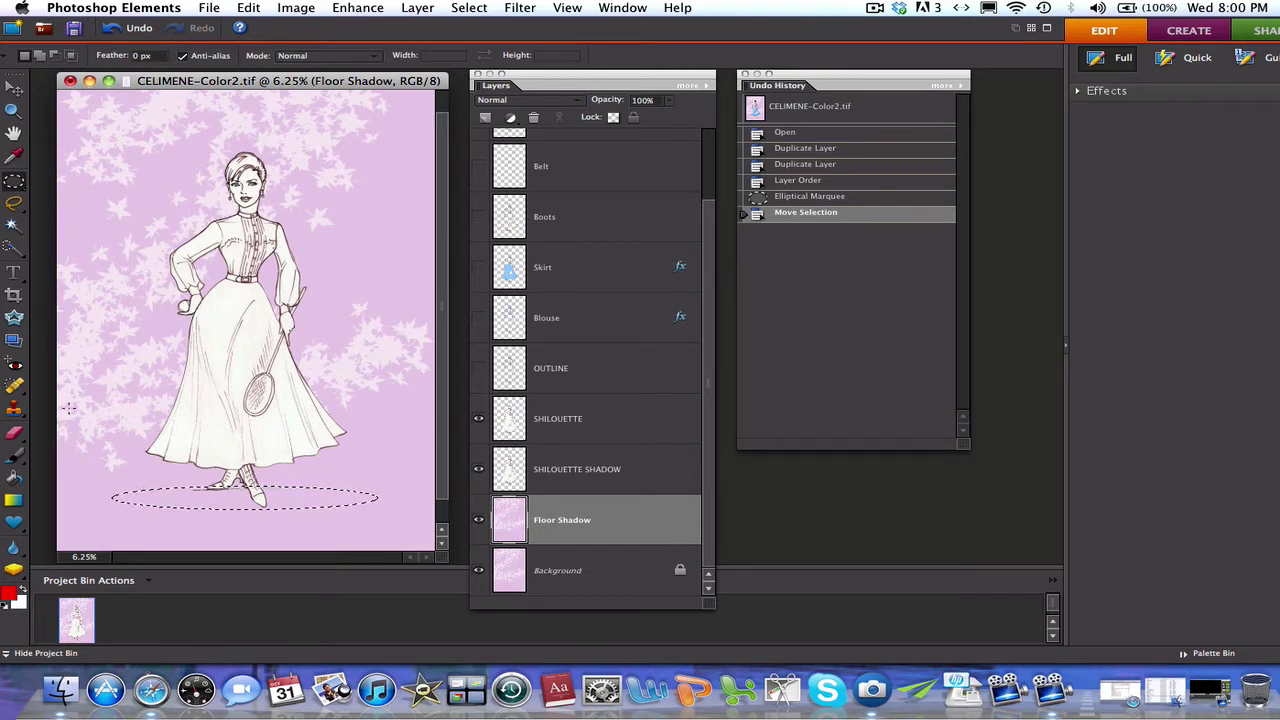
- Take the Paint Bucket with dark grey #333333 as the foreground colour
click(14, 480)
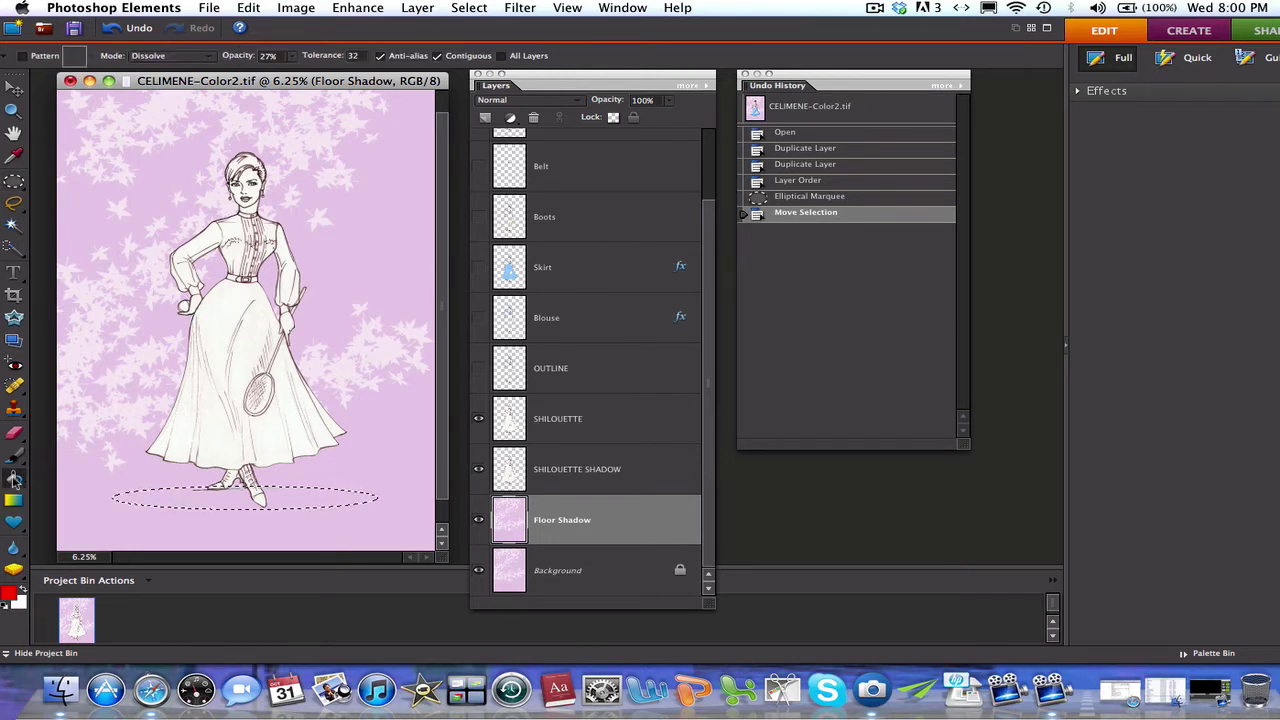
click(10, 594)
click(388, 271)
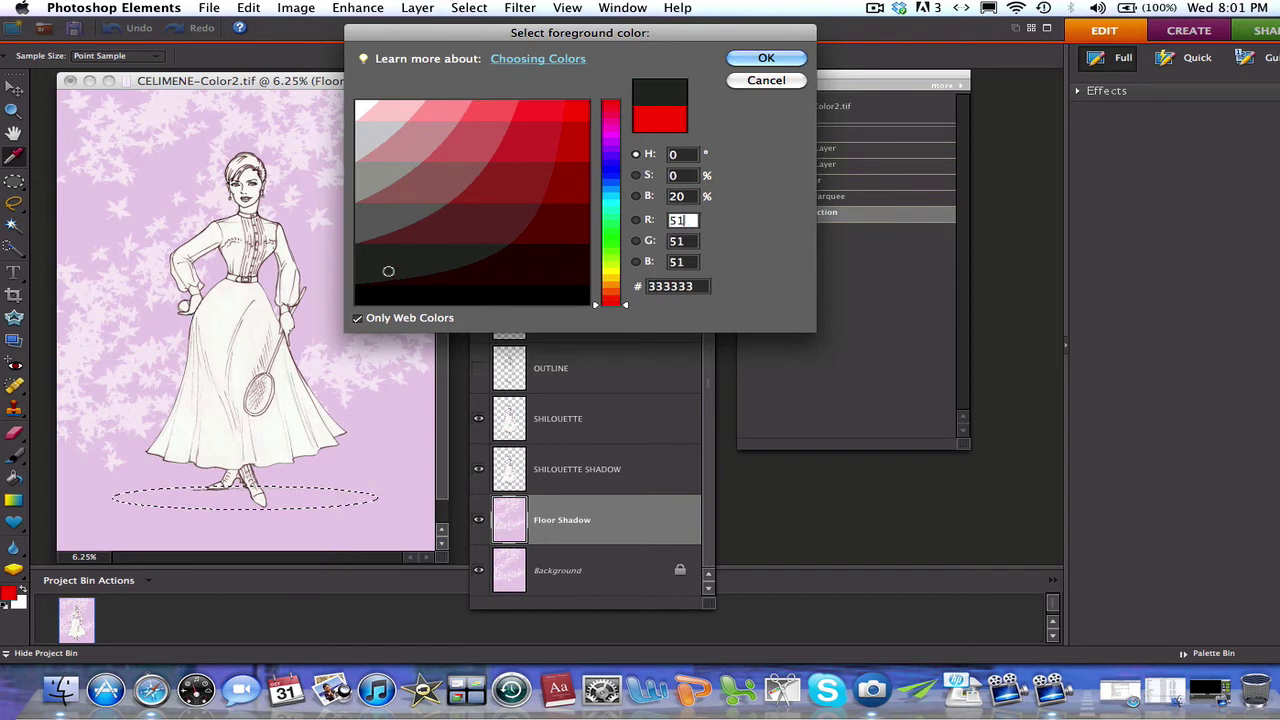
click(766, 58)
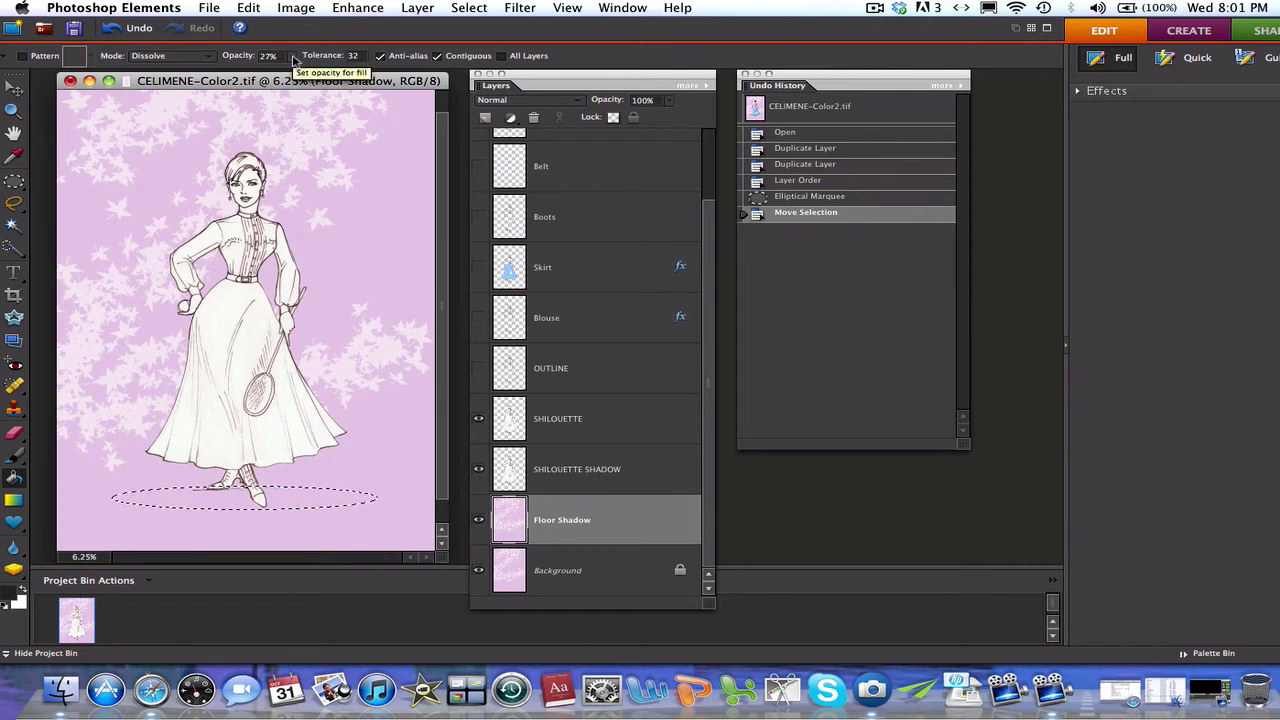
- Fill the oval under the feet in Normal mode at 52% opacity
click(198, 56)
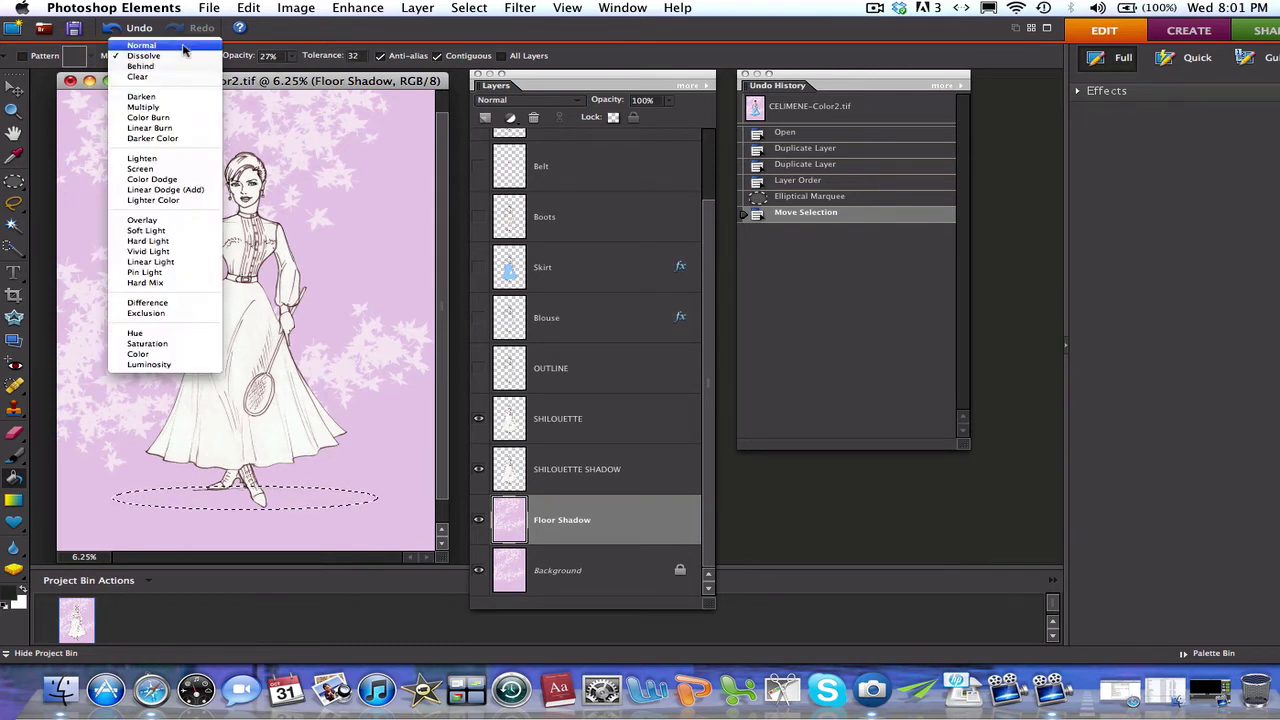
click(183, 47)
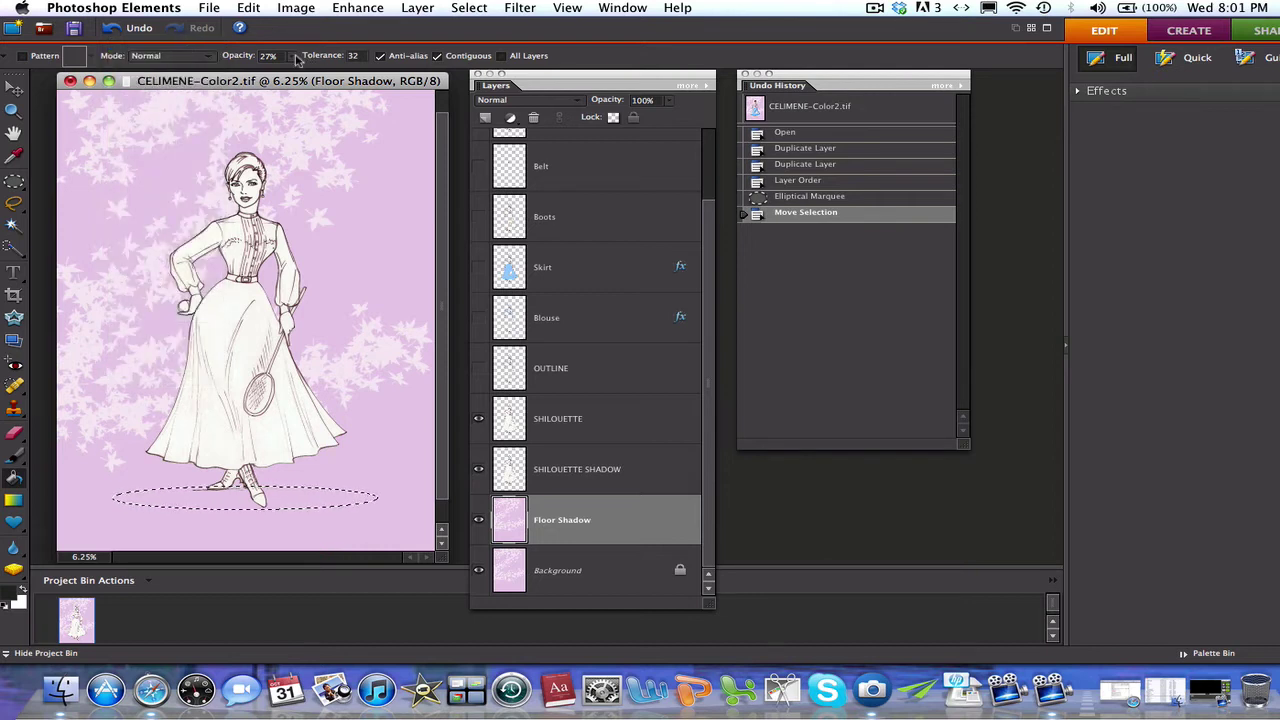
drag(290, 56, 318, 74)
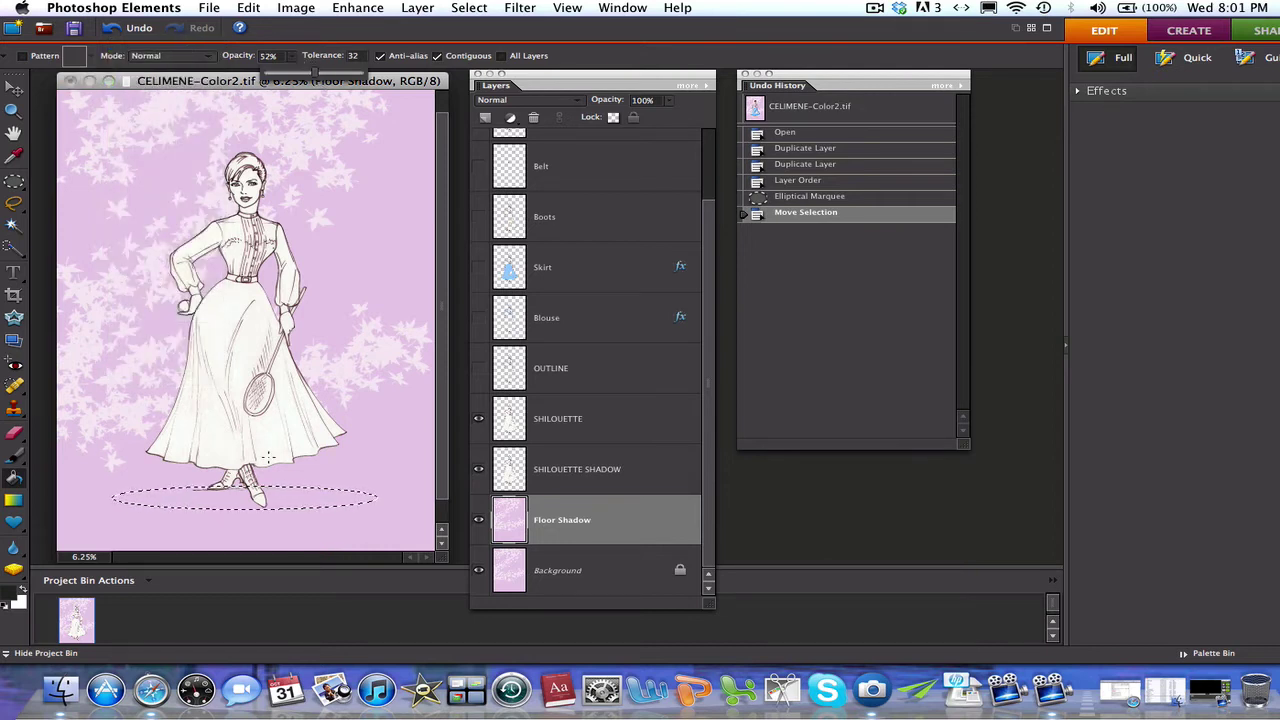
click(180, 490)
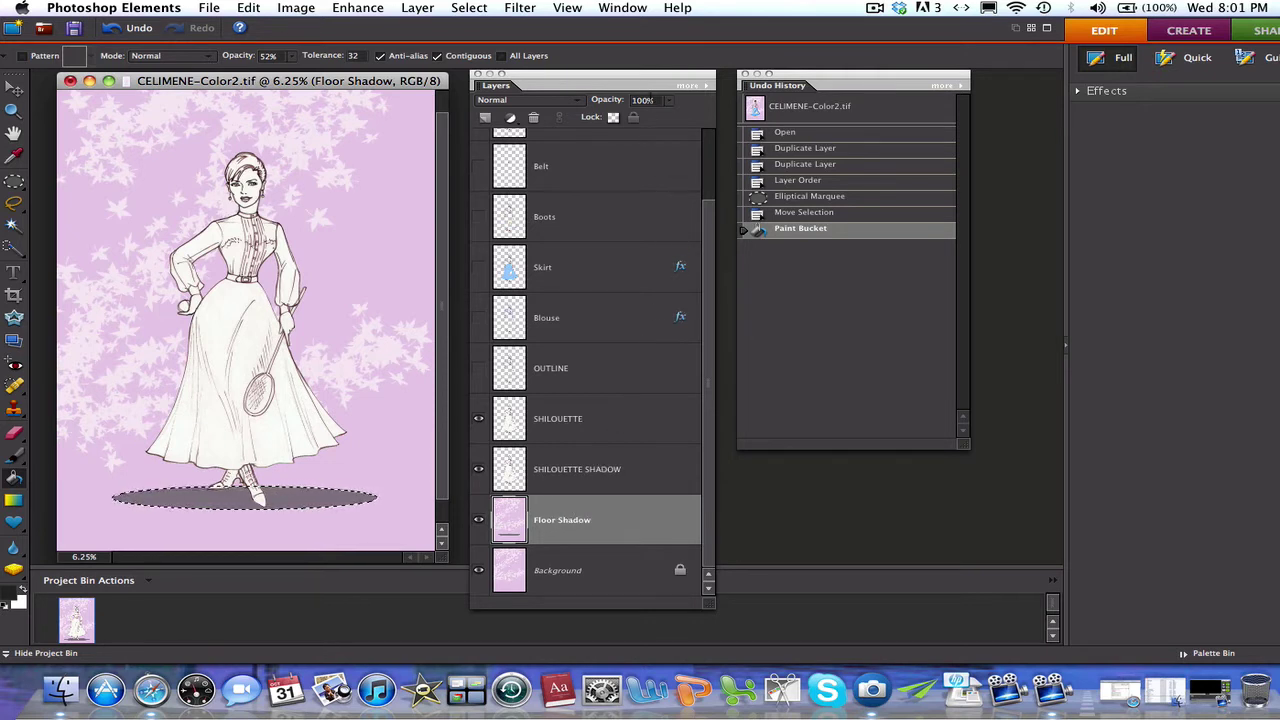
- Lower the Floor Shadow layer opacity to 45% and drop the oval selection
click(668, 105)
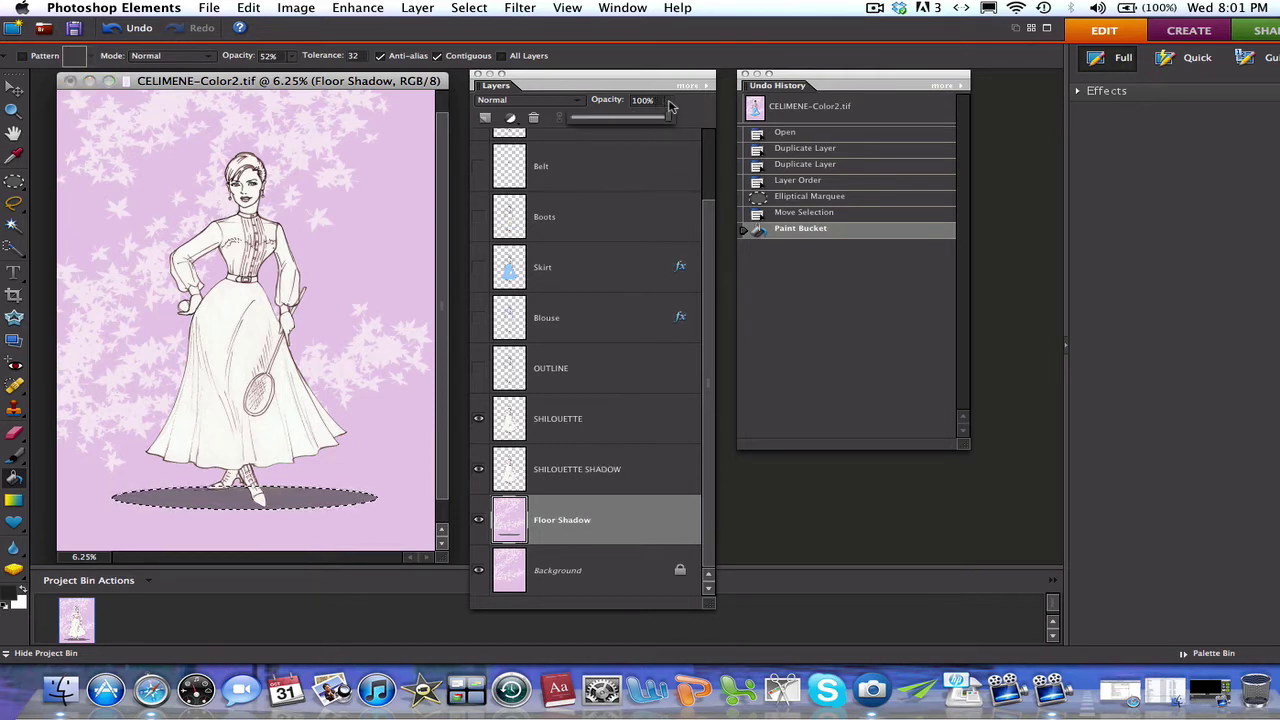
click(617, 119)
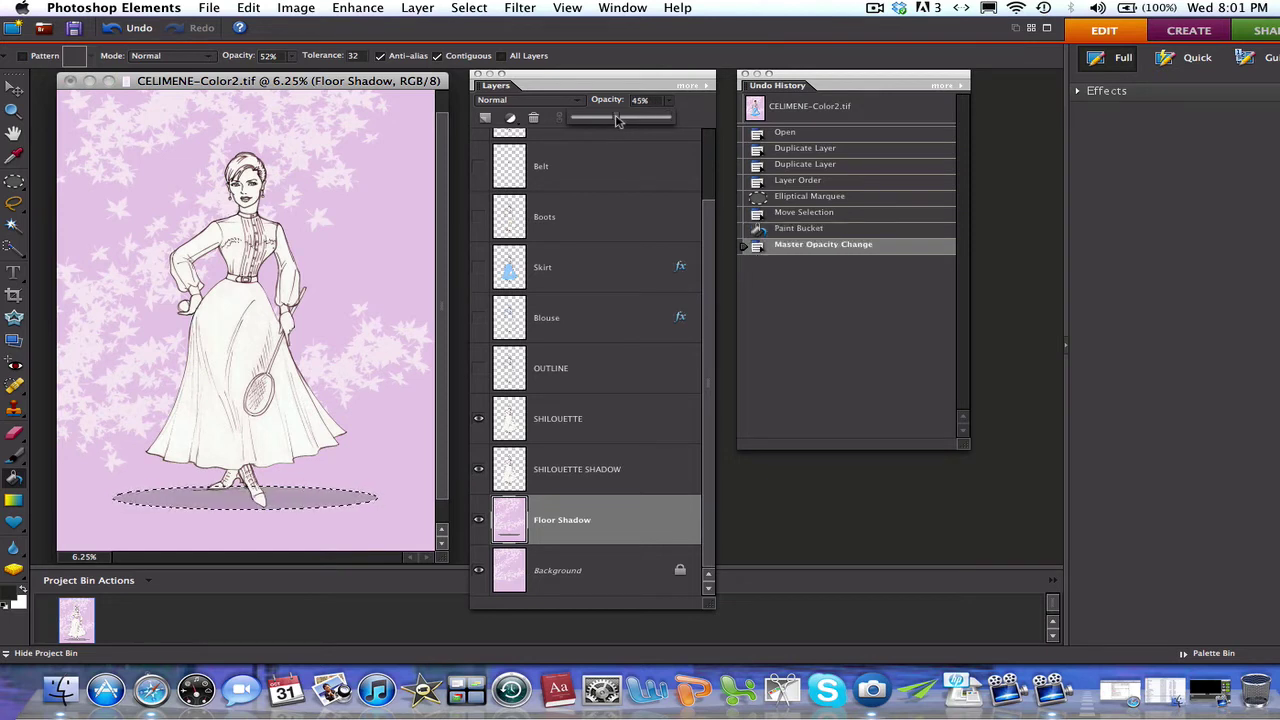
click(310, 481)
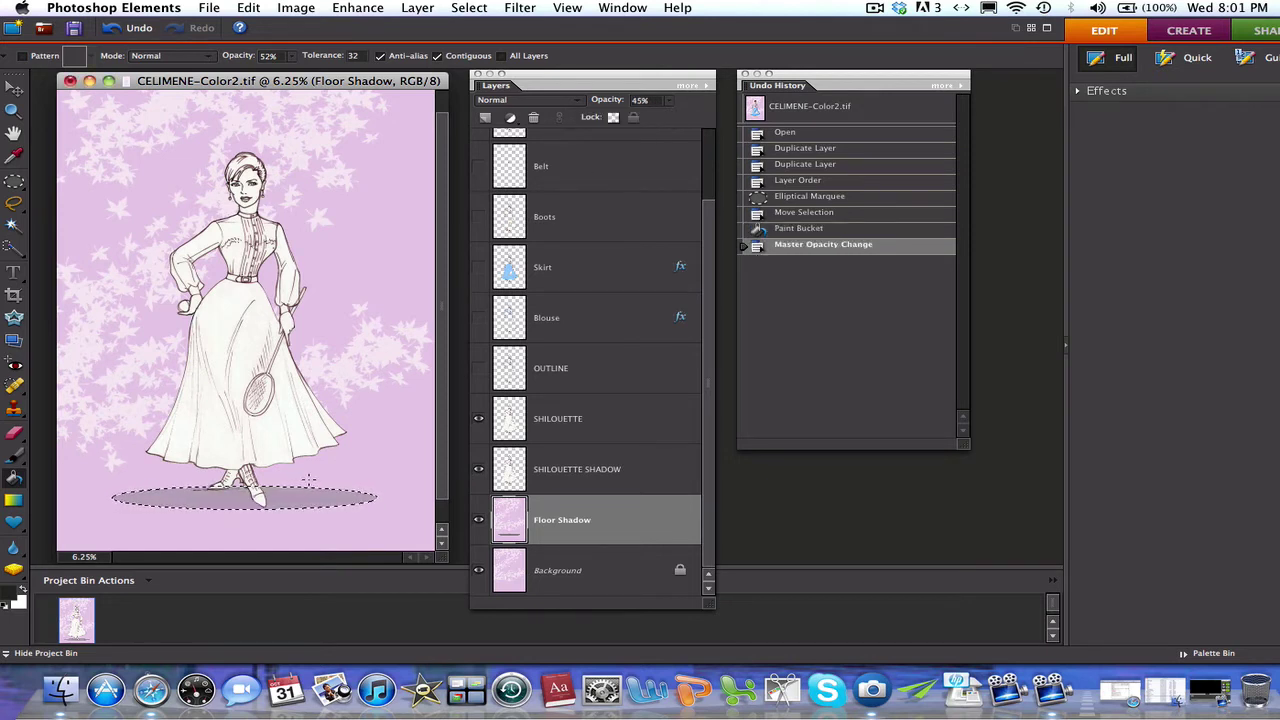
click(14, 181)
click(152, 483)
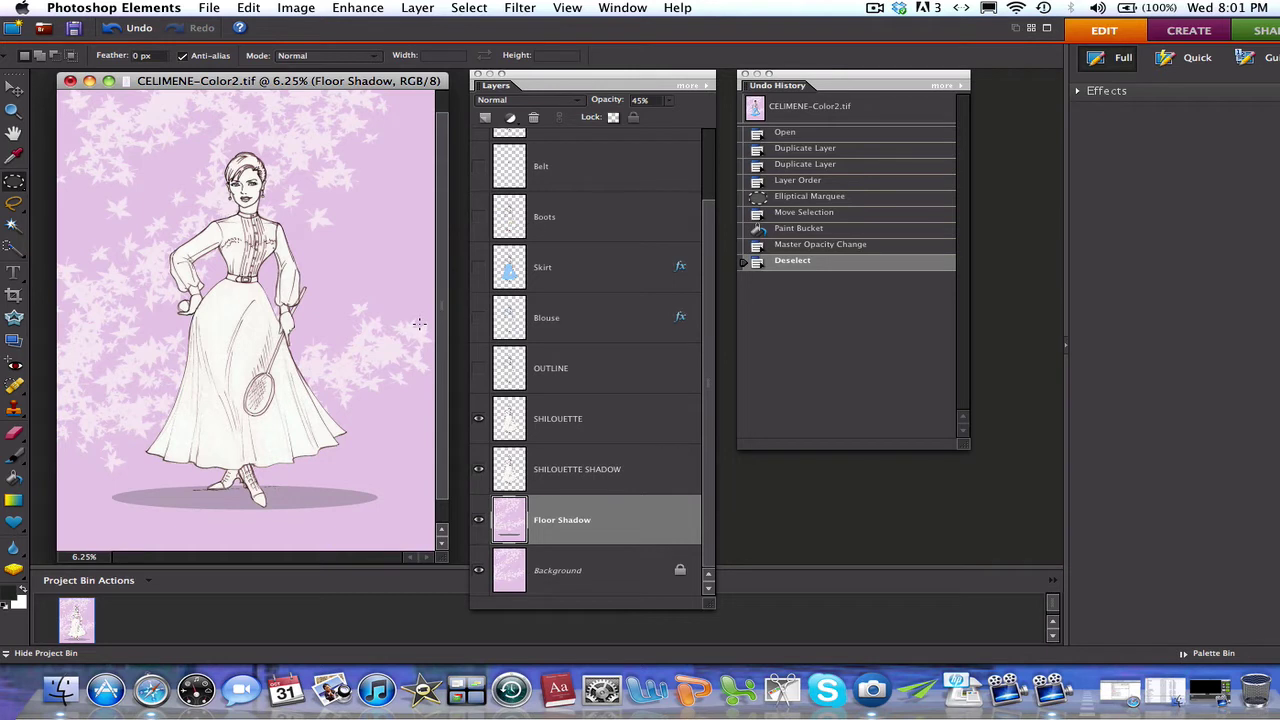
- Select SHILOUETTE SHADOW and hide the Floor Shadow and Background layers
click(627, 466)
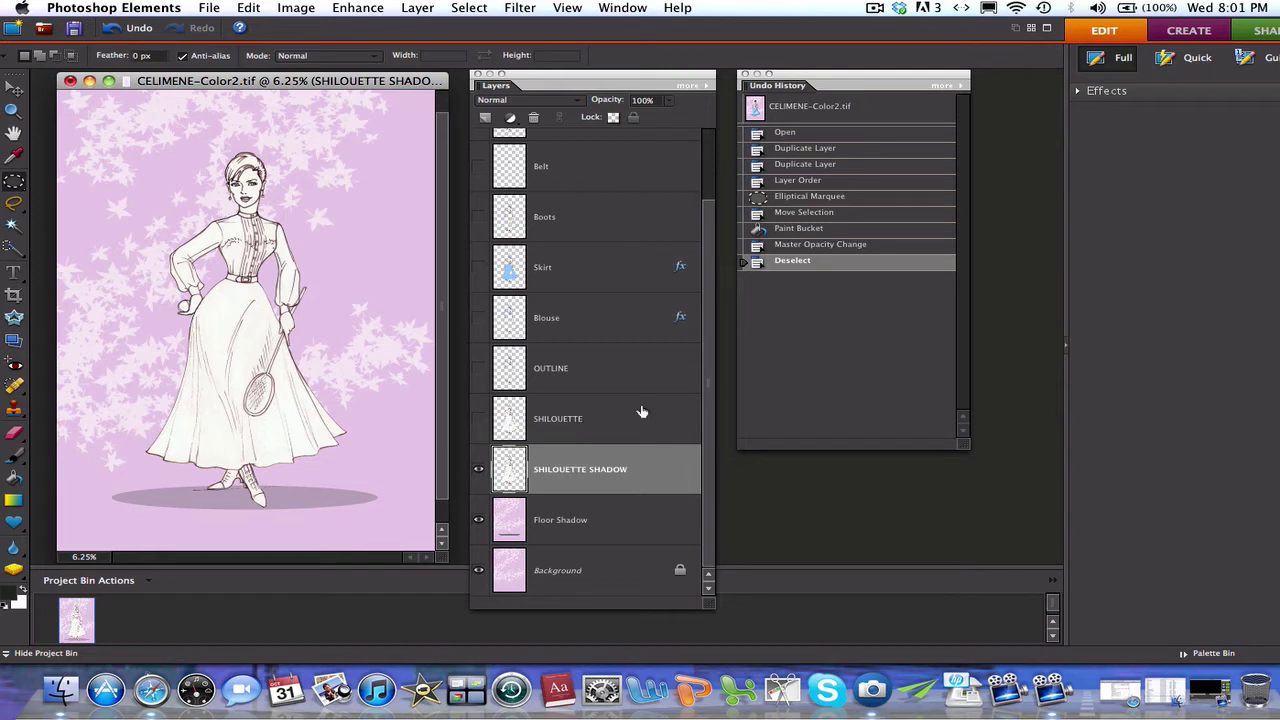
click(479, 521)
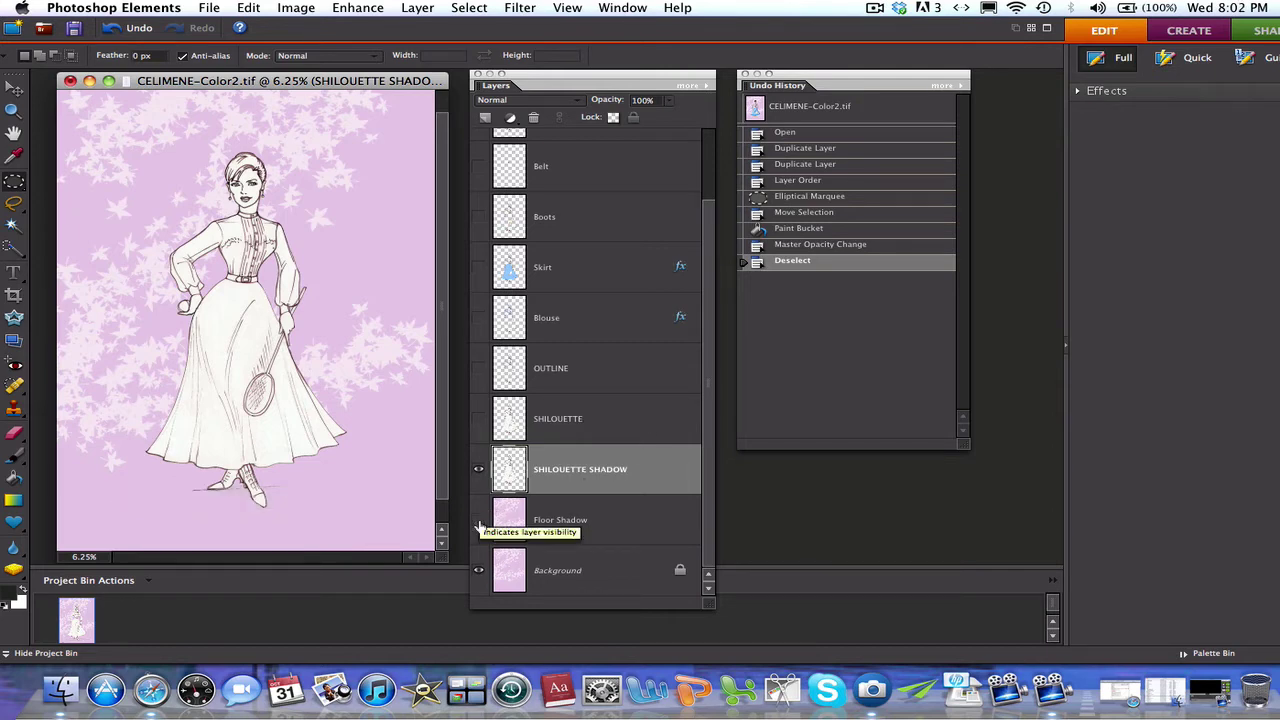
click(479, 571)
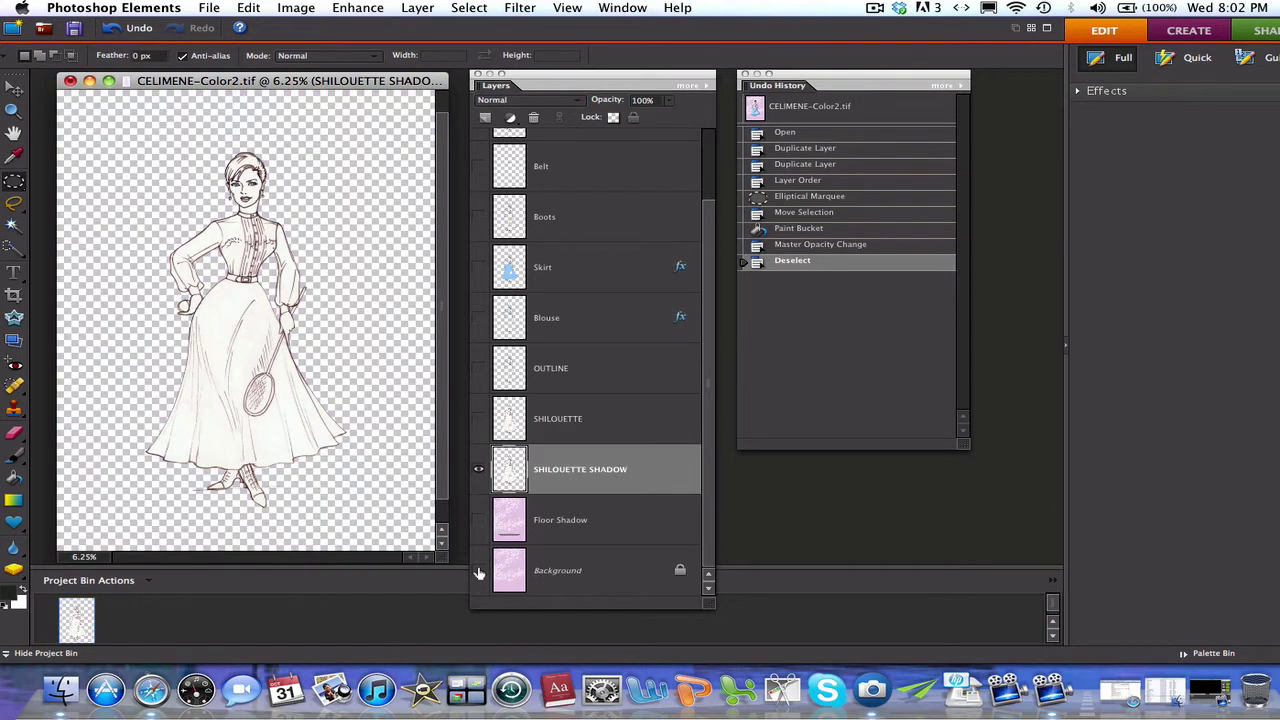
- Toggle Lock transparent pixels on SHILOUETTE SHADOW, leaving it locked
click(613, 118)
click(614, 118)
click(614, 117)
- Paint the head, hair, torso and upper skirt dark with a 693 px brush
click(15, 458)
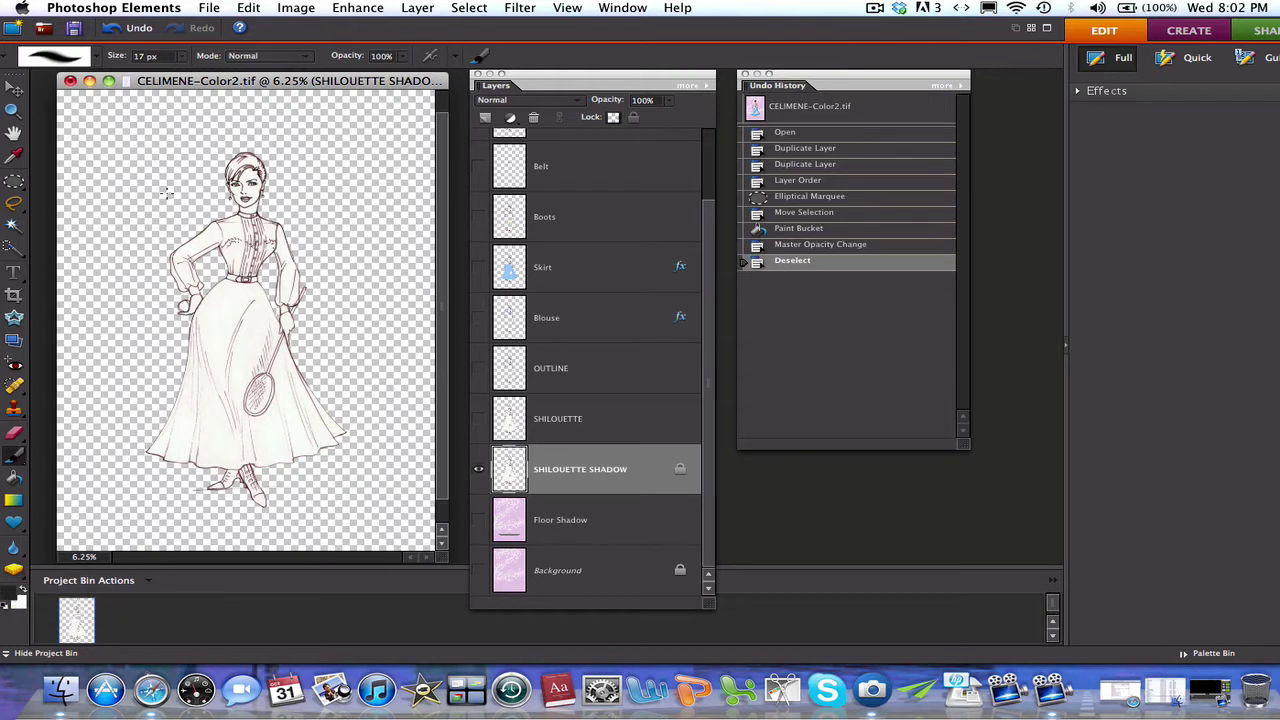
click(181, 57)
drag(184, 74, 252, 74)
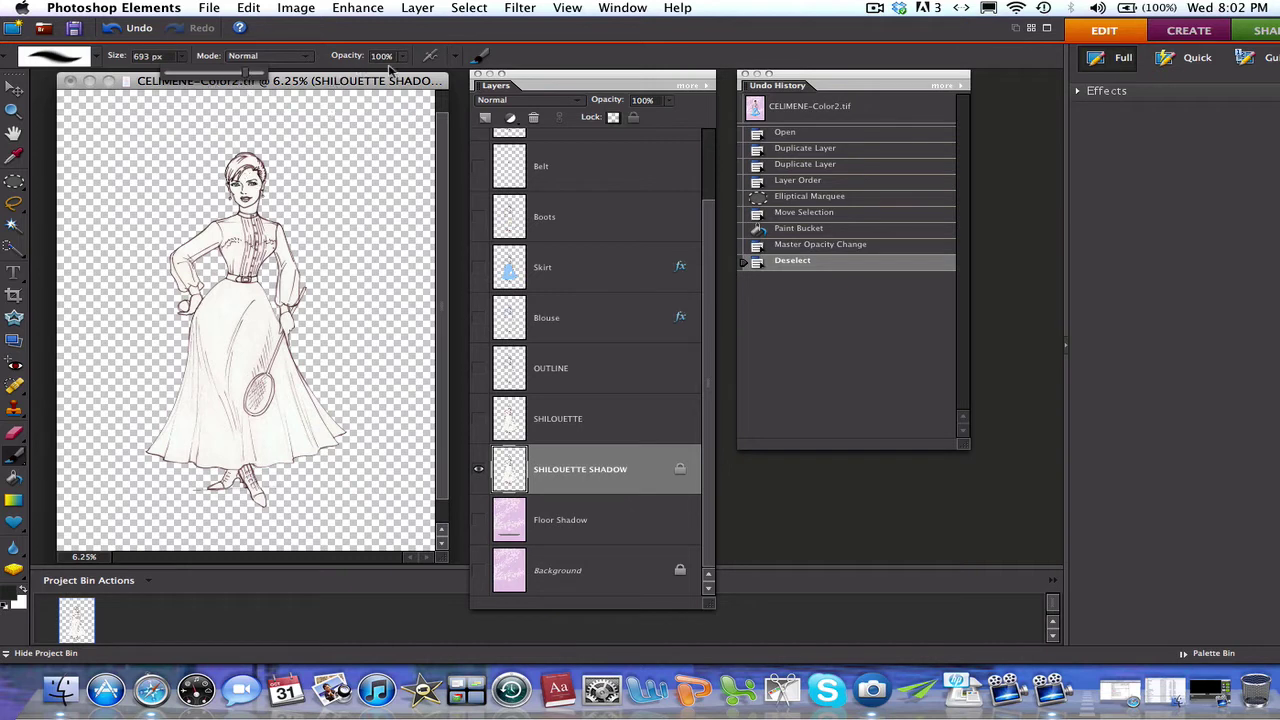
mouse_move(261, 184)
mouse_down()
mouse_move(248, 232)
mouse_move(232, 225)
mouse_move(228, 244)
mouse_move(207, 240)
mouse_move(206, 219)
mouse_move(198, 318)
mouse_move(170, 285)
mouse_move(176, 257)
mouse_move(236, 262)
mouse_move(241, 313)
mouse_move(270, 277)
mouse_move(301, 292)
mouse_move(277, 229)
mouse_move(283, 322)
mouse_move(258, 318)
mouse_move(243, 343)
mouse_move(183, 356)
mouse_move(220, 306)
mouse_up()
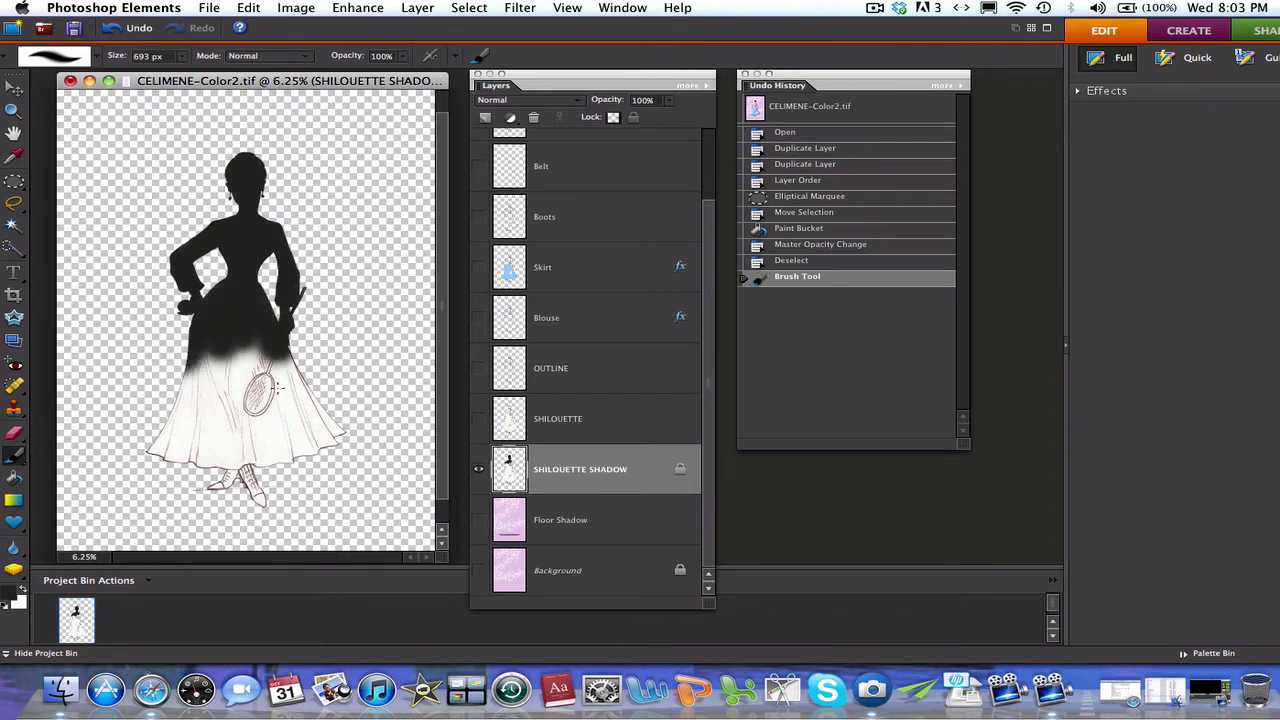
drag(278, 390, 273, 371)
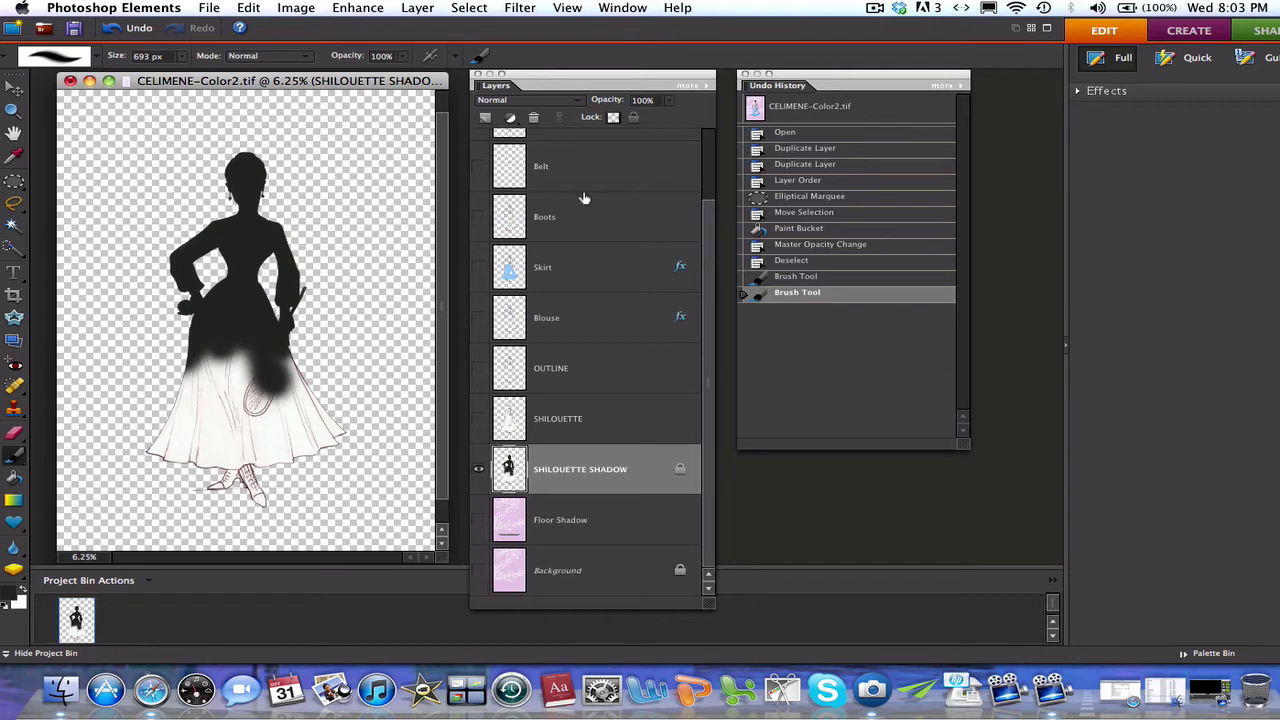
click(614, 118)
mouse_move(130, 398)
mouse_down()
mouse_move(229, 450)
mouse_move(171, 423)
mouse_move(141, 454)
mouse_move(105, 442)
mouse_move(230, 452)
mouse_up()
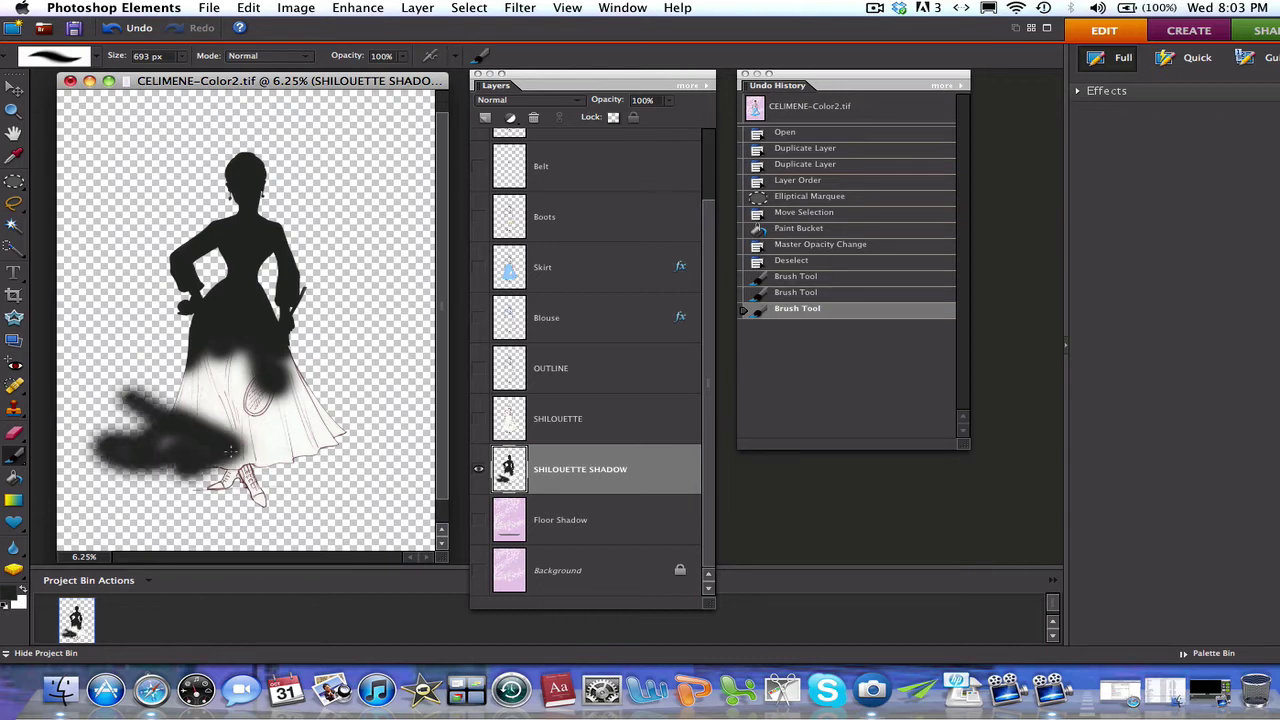
click(820, 264)
click(814, 277)
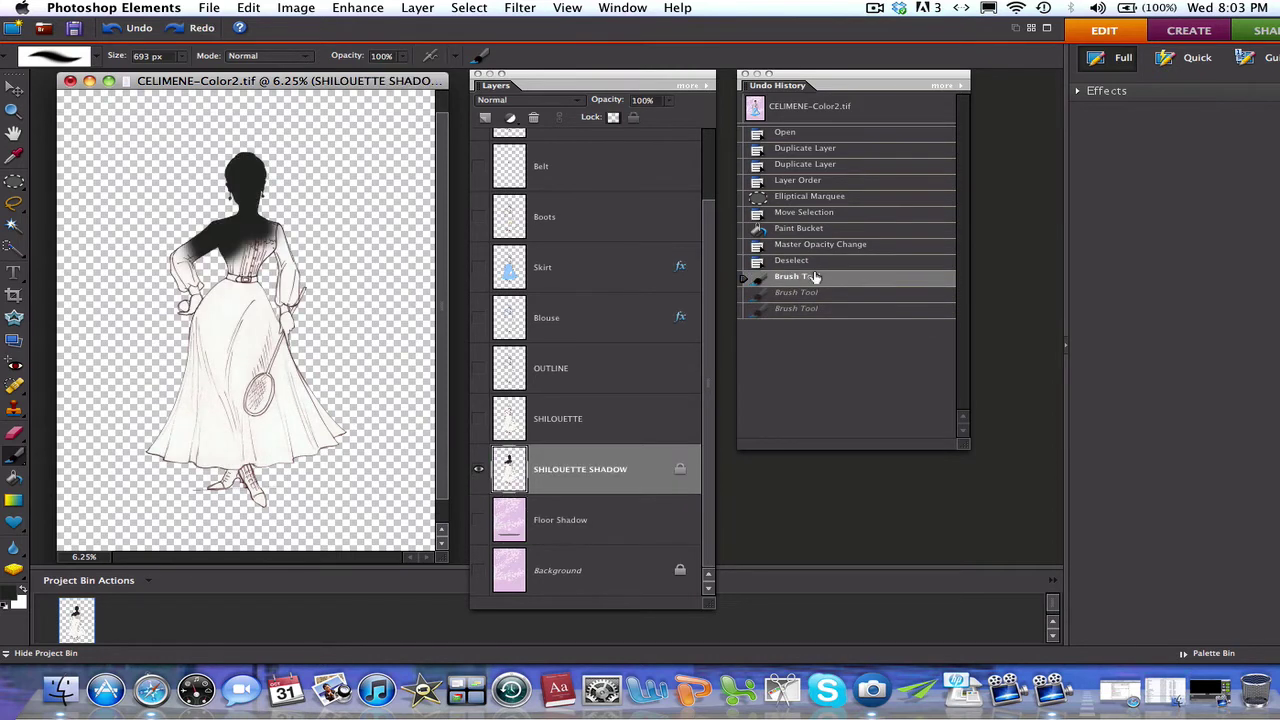
click(797, 294)
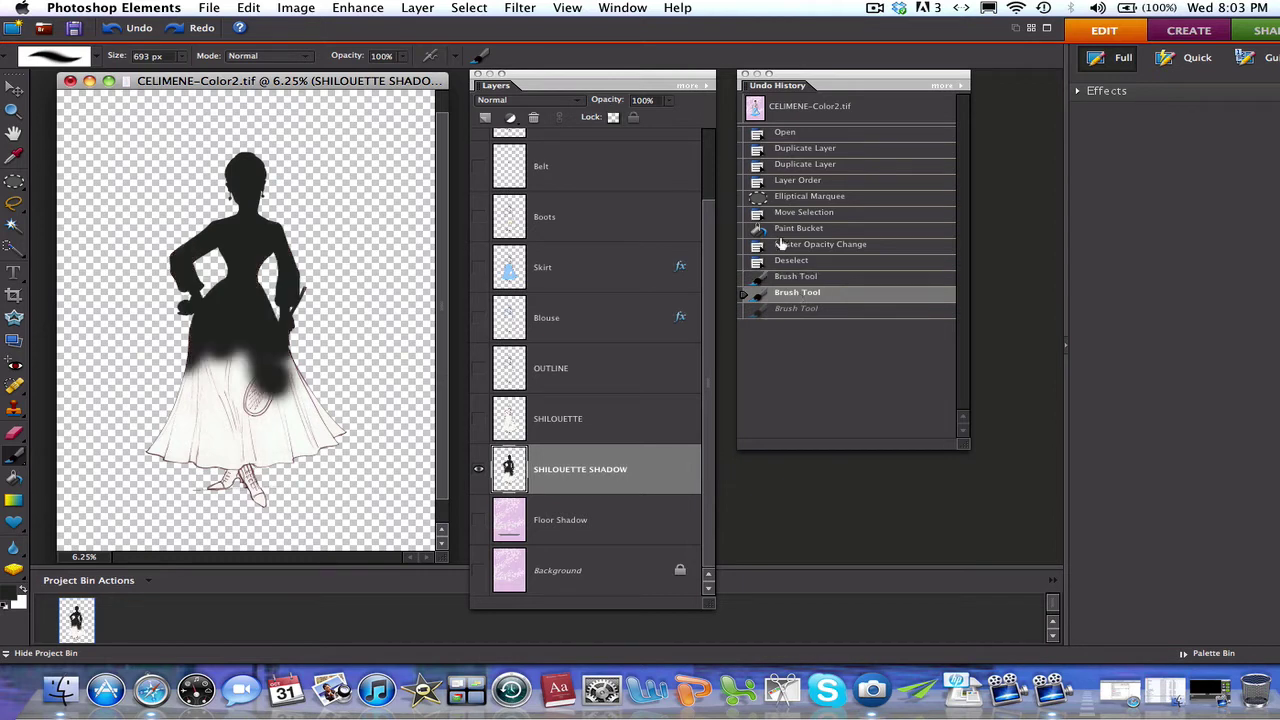
- Lock transparent pixels and paint the skirt dark, enlarging the brush to 2287 px
click(613, 117)
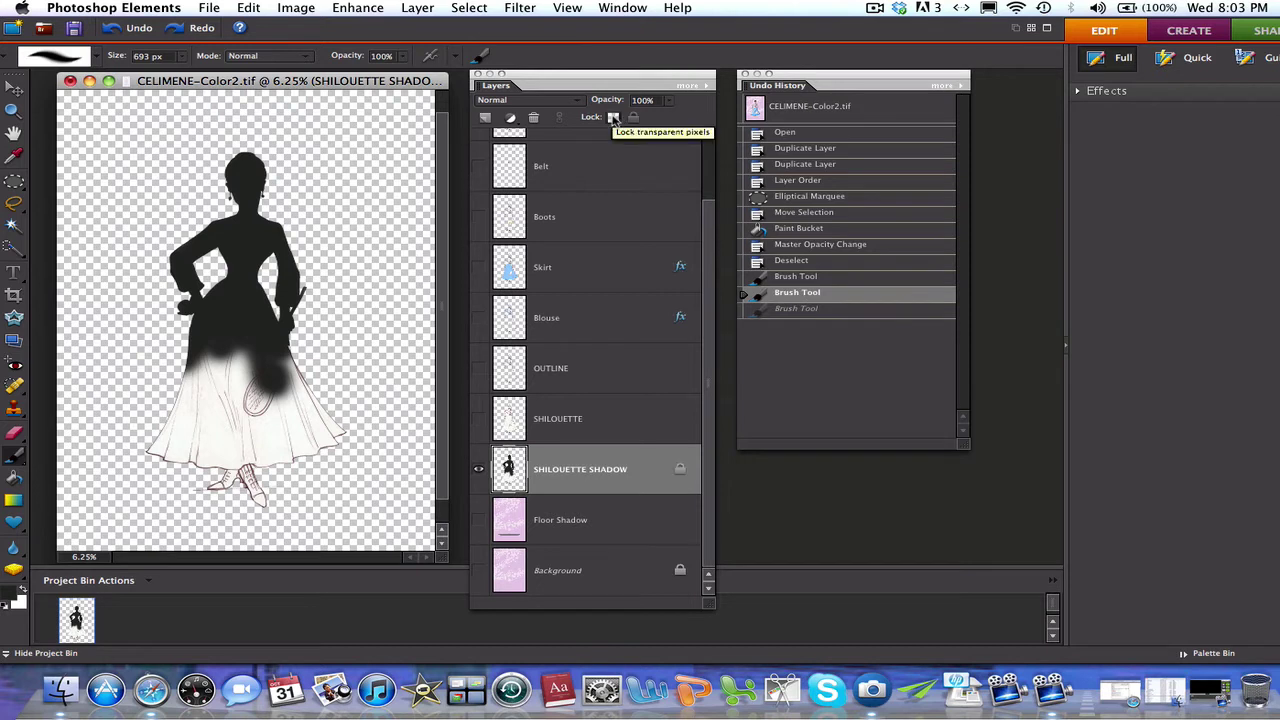
click(222, 428)
mouse_move(228, 352)
mouse_down()
mouse_move(222, 391)
mouse_move(185, 408)
mouse_move(250, 405)
mouse_up()
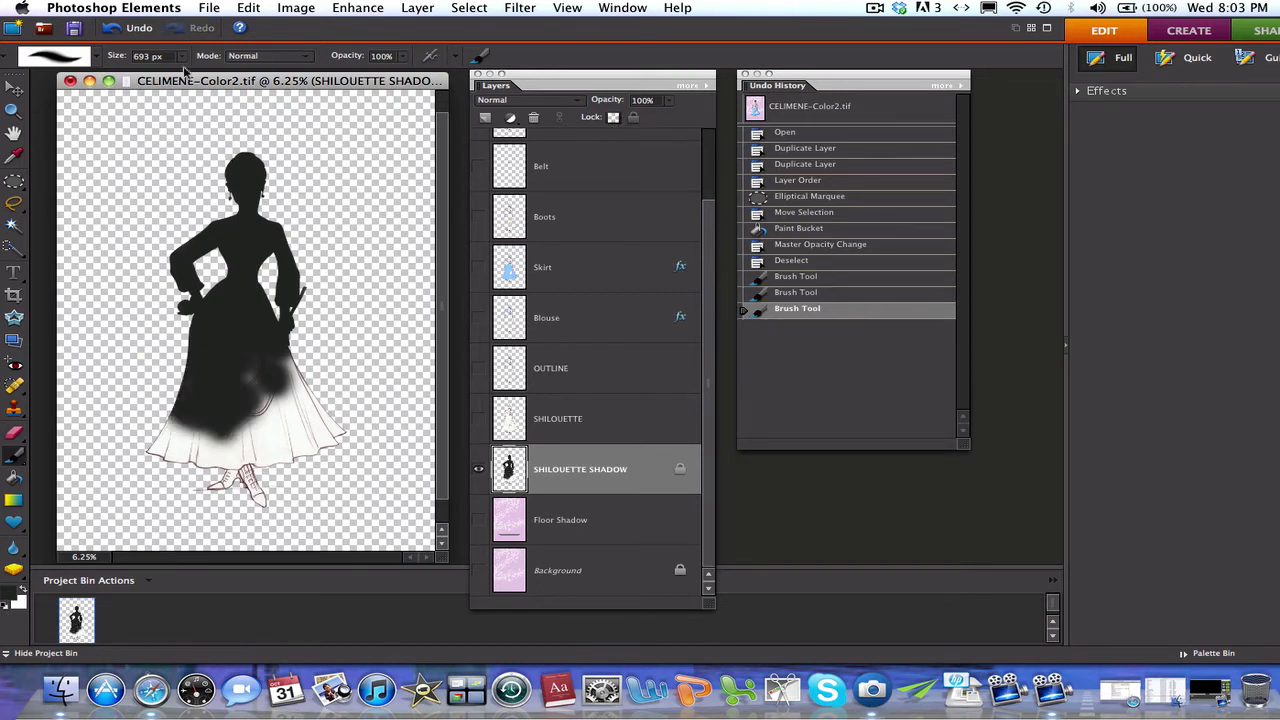
click(181, 56)
drag(192, 76, 202, 75)
mouse_move(234, 413)
mouse_down()
mouse_move(250, 441)
mouse_move(222, 436)
mouse_move(292, 428)
mouse_move(286, 403)
mouse_move(322, 410)
mouse_move(270, 470)
mouse_move(324, 411)
mouse_move(280, 362)
mouse_up()
- Fill in the left hem and touch up the silhouette's feet with dark paint
click(238, 352)
click(195, 400)
click(157, 449)
click(255, 505)
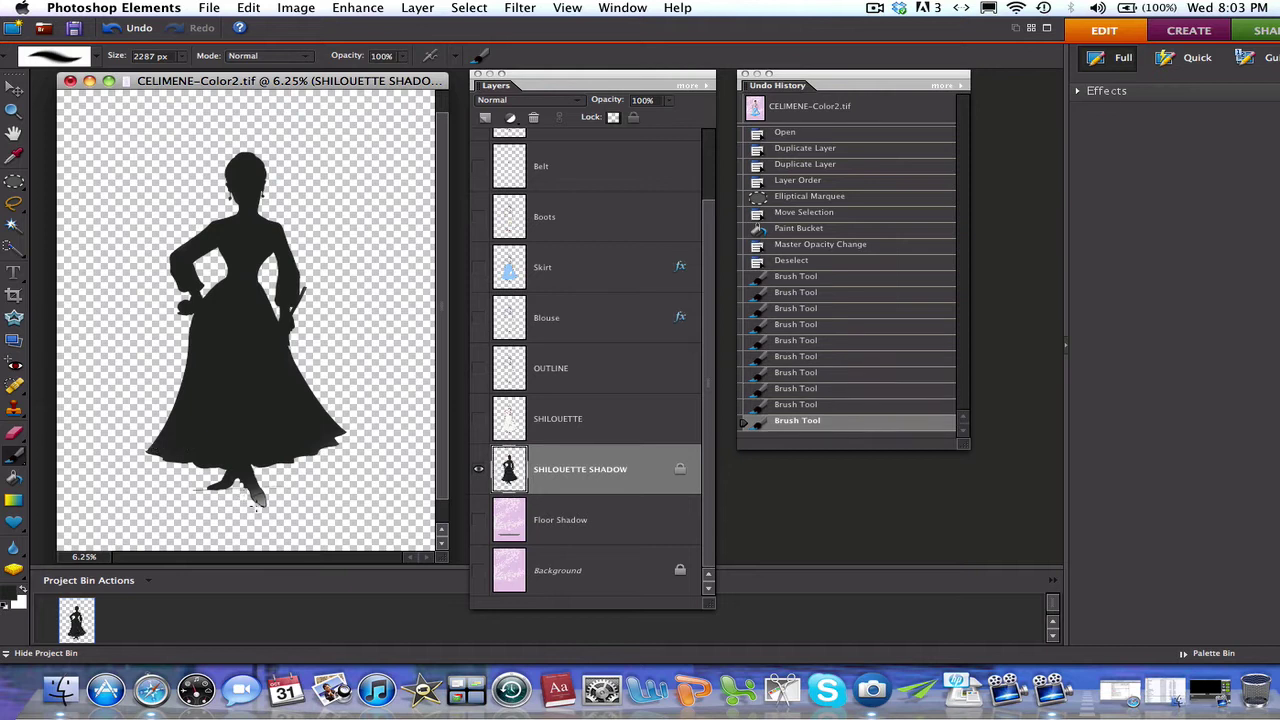
click(259, 498)
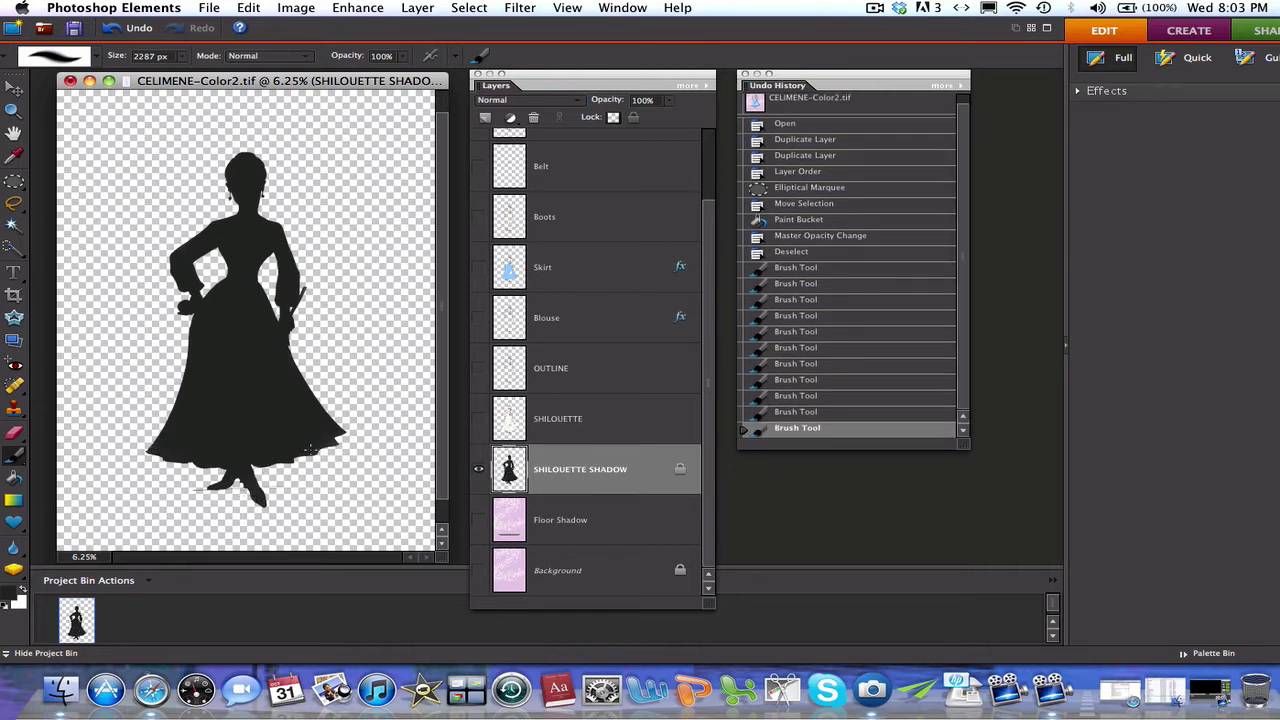
click(310, 451)
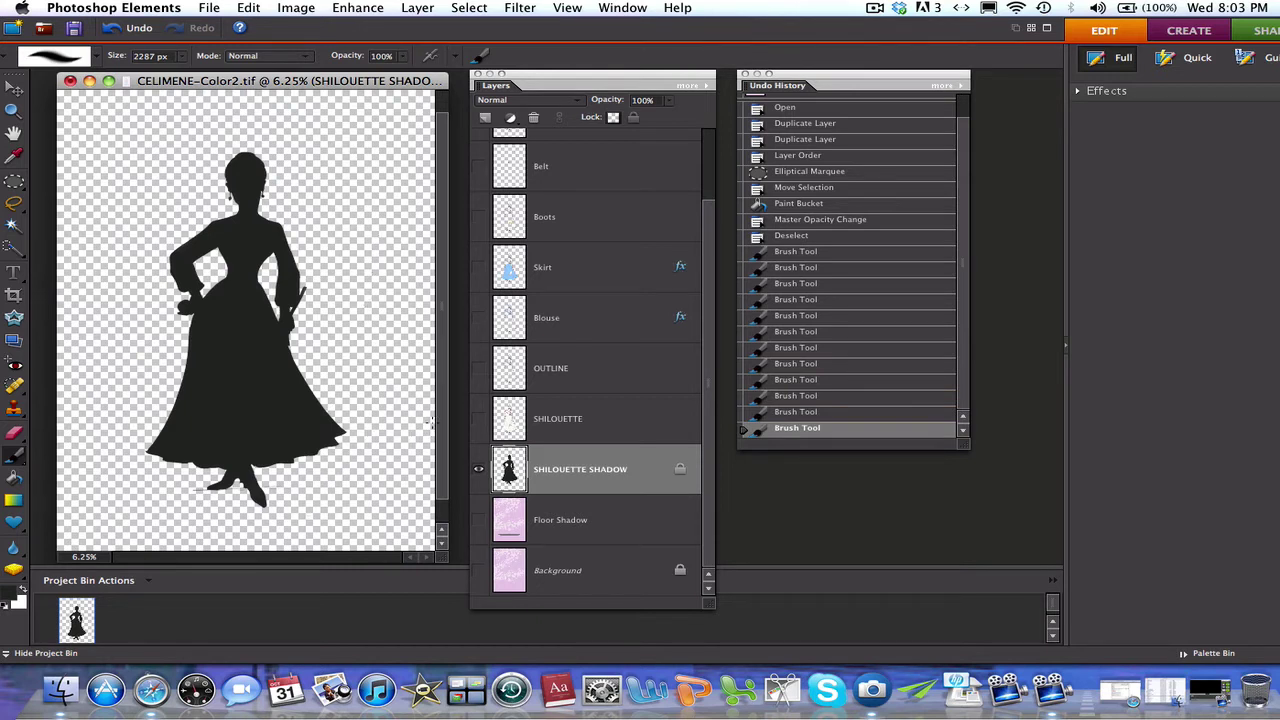
- Hide the line drawing and Free Transform the silhouette down to 13.3% height
click(479, 418)
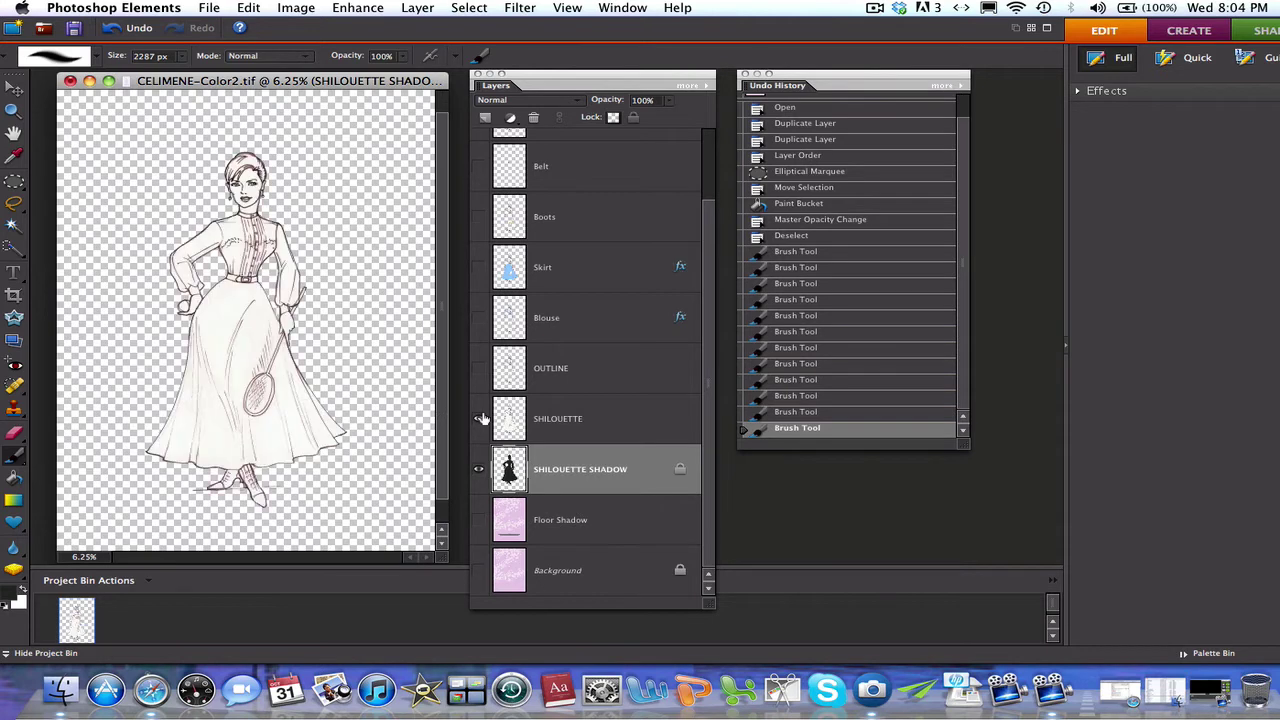
click(479, 418)
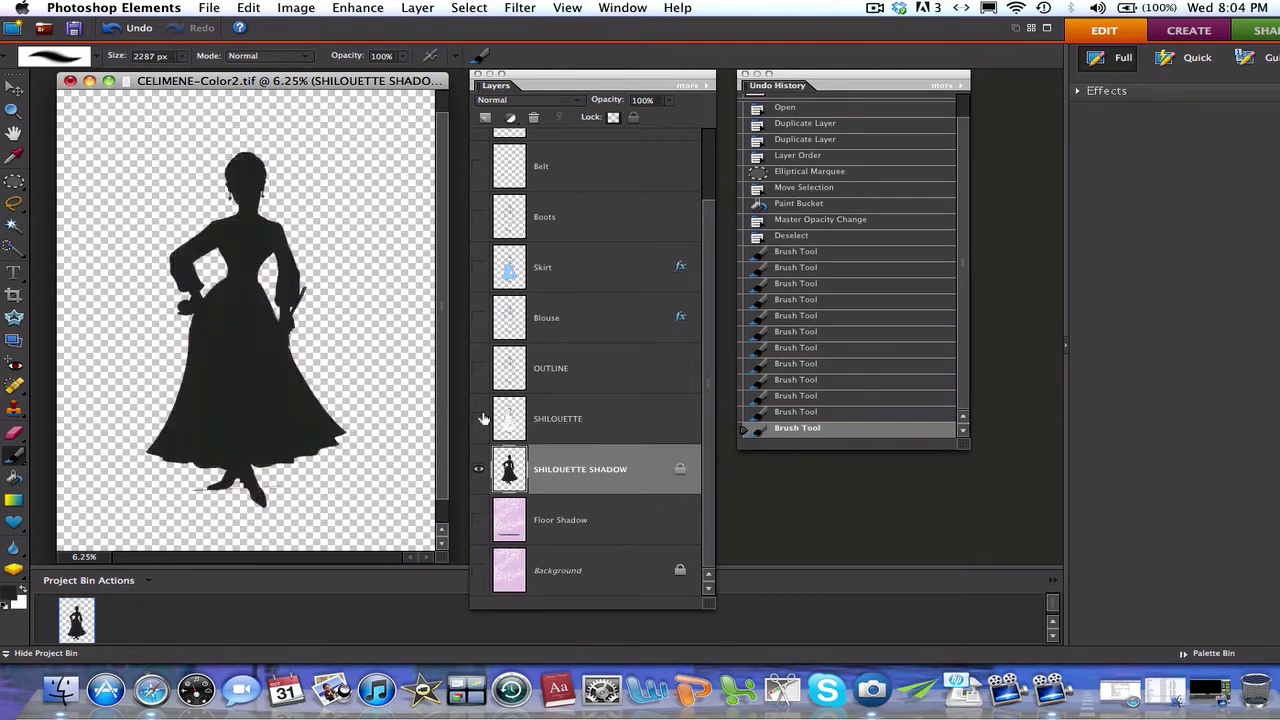
click(284, 10)
mouse_move(302, 45)
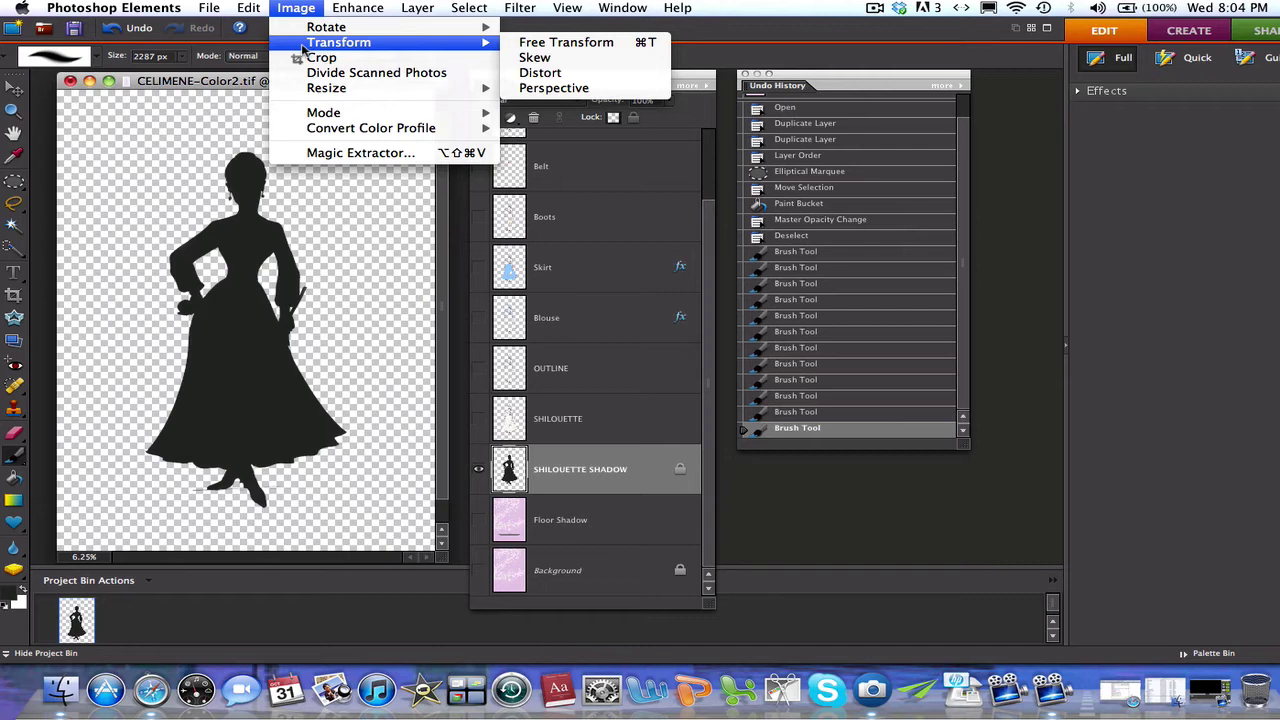
mouse_move(245, 8)
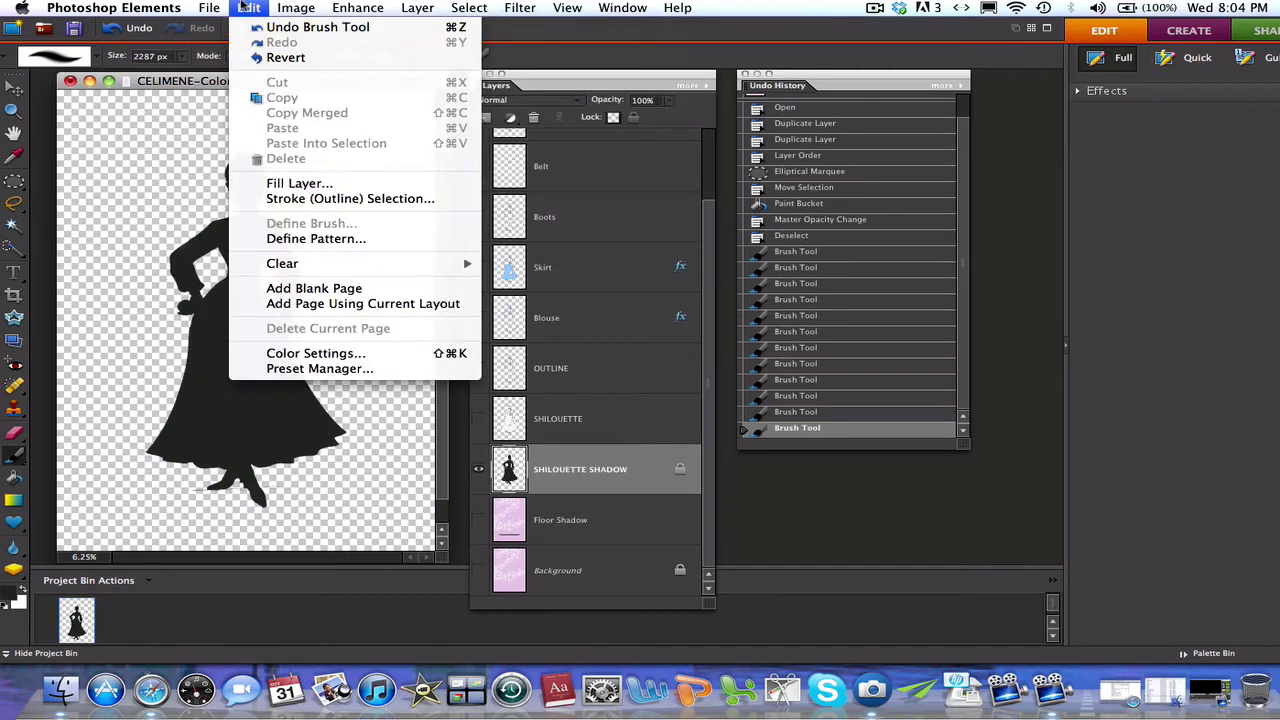
mouse_move(285, 14)
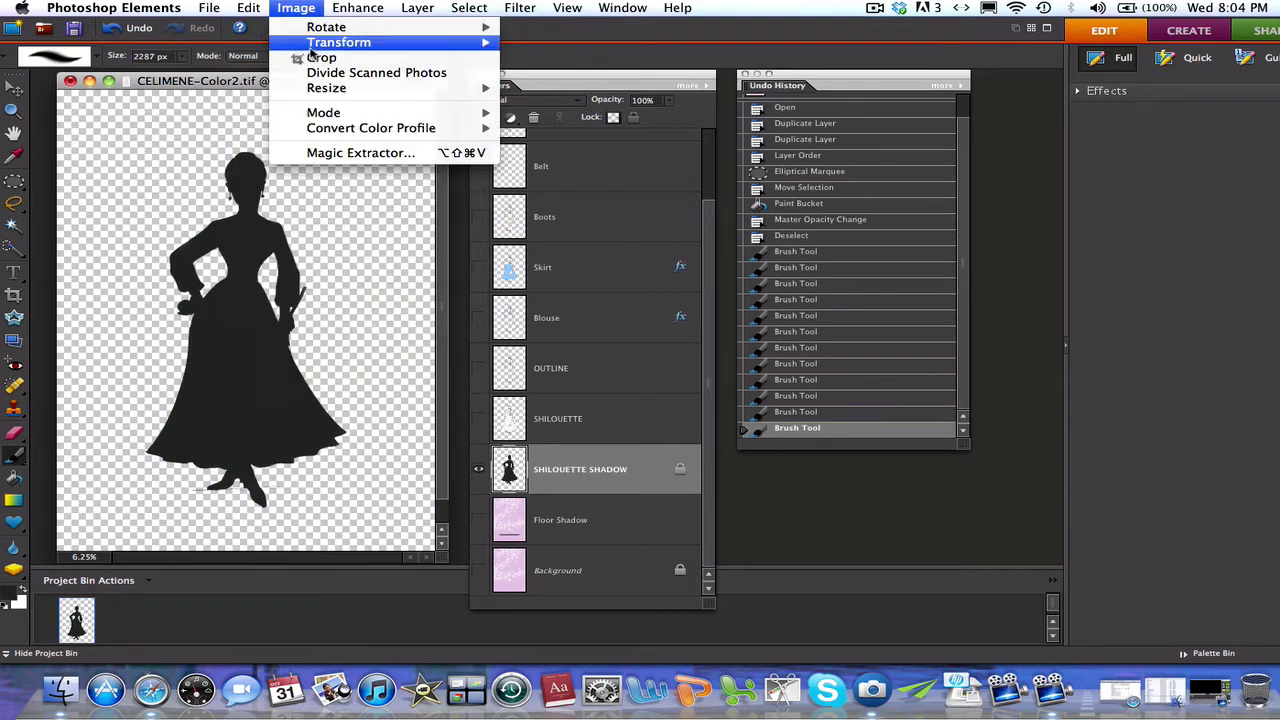
click(541, 43)
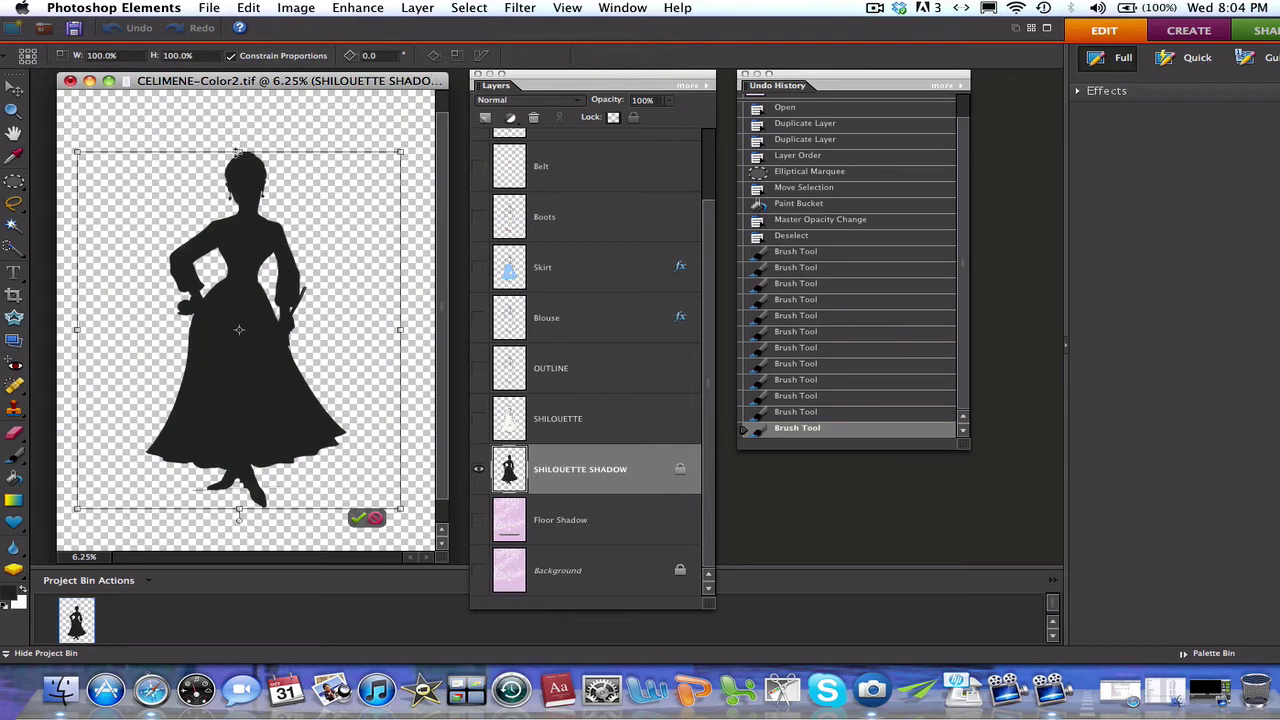
drag(239, 152, 271, 459)
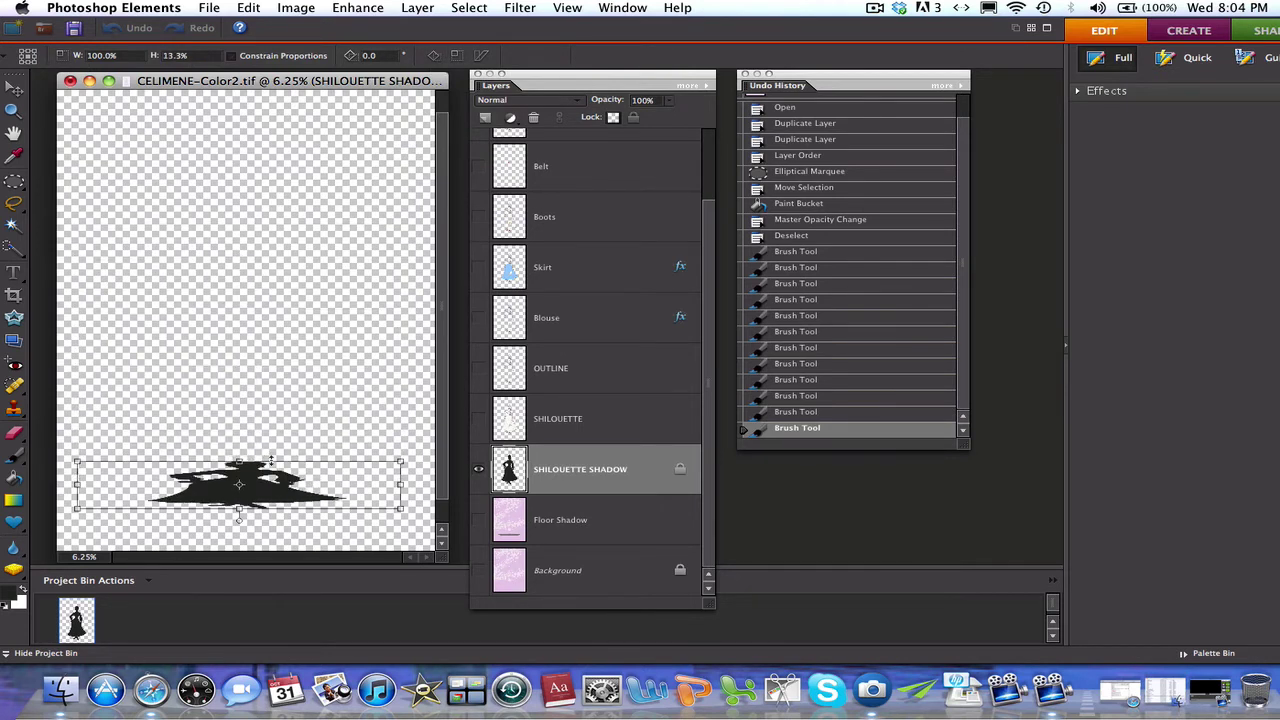
click(367, 517)
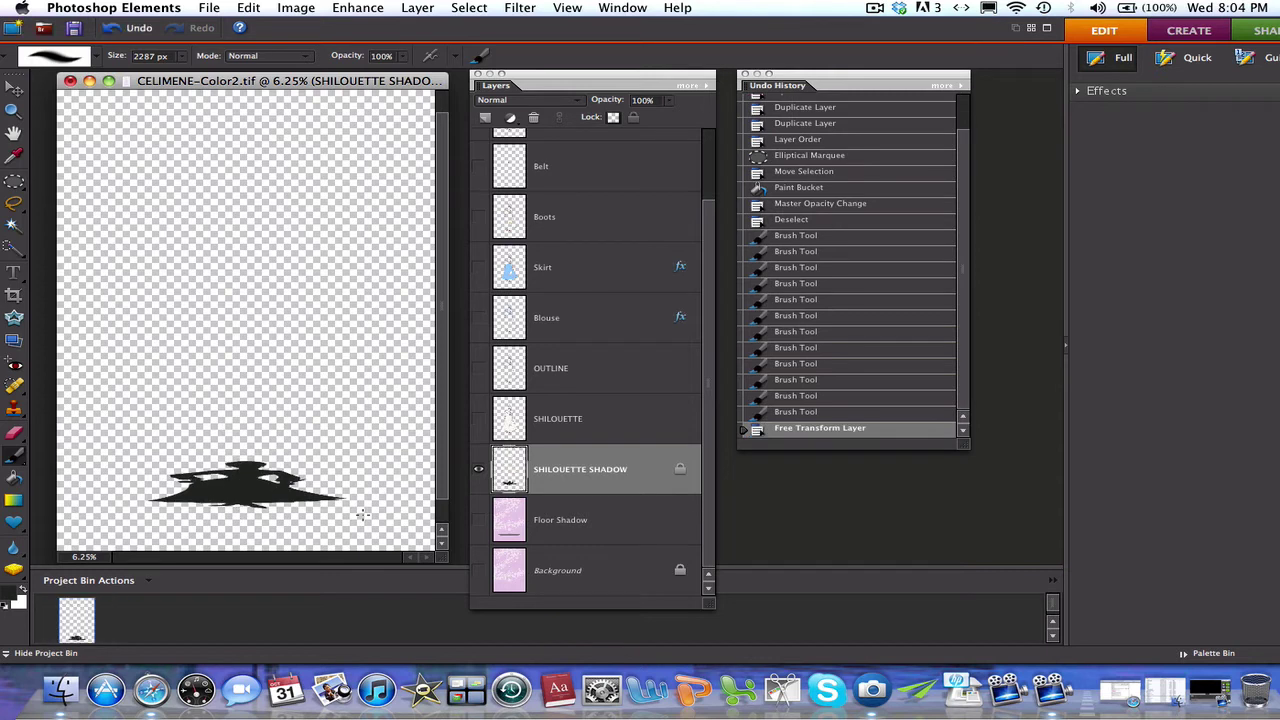
- Show the line drawing and Free Transform the flat shadow slightly up under the feet
click(479, 420)
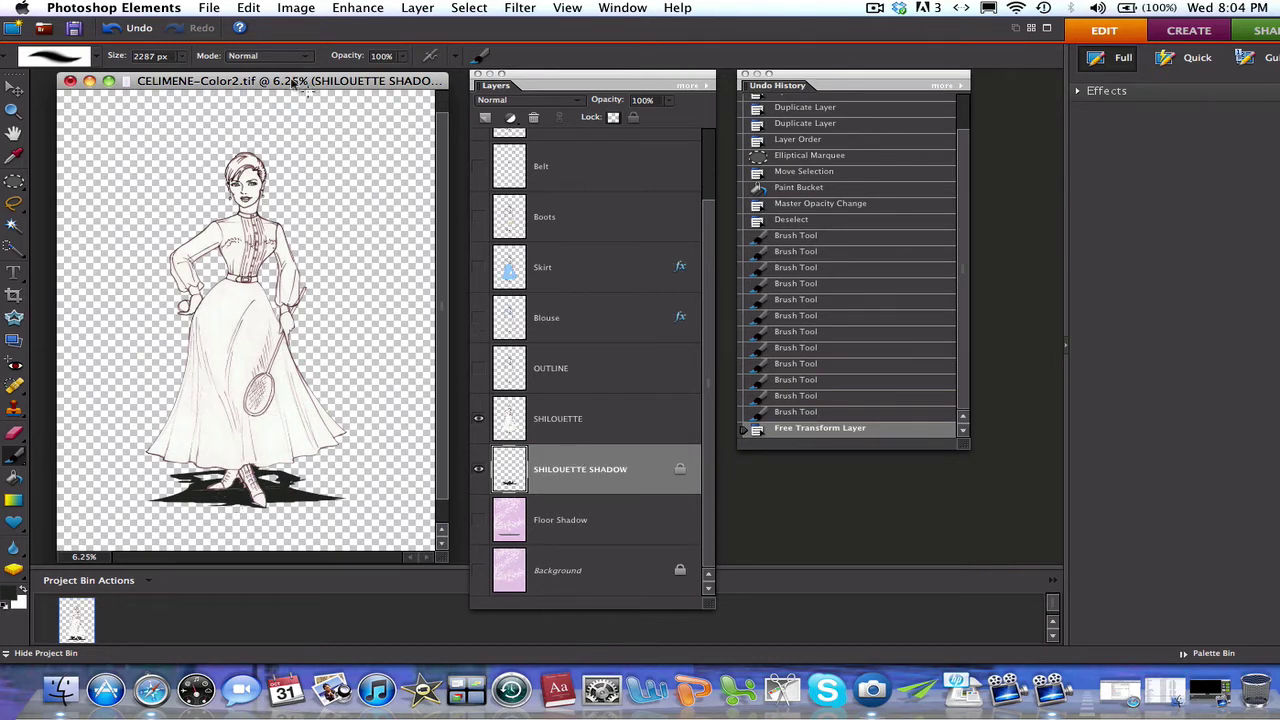
click(288, 9)
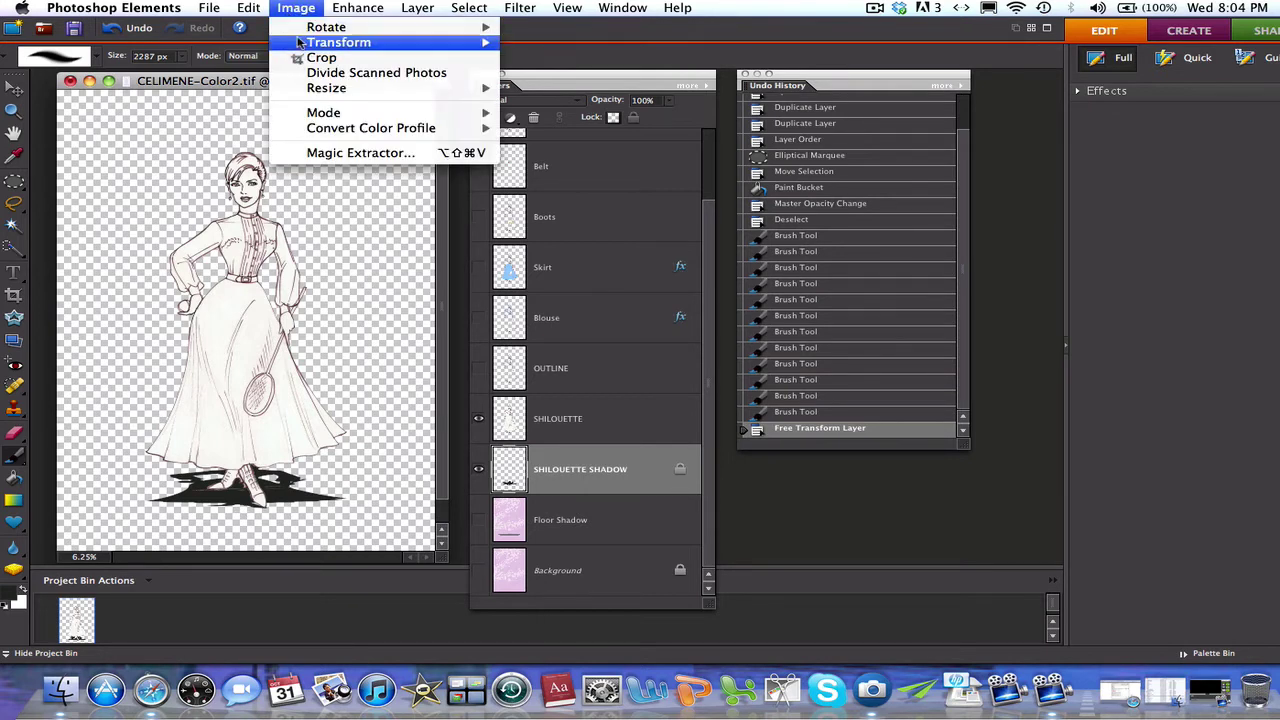
mouse_move(340, 42)
click(520, 44)
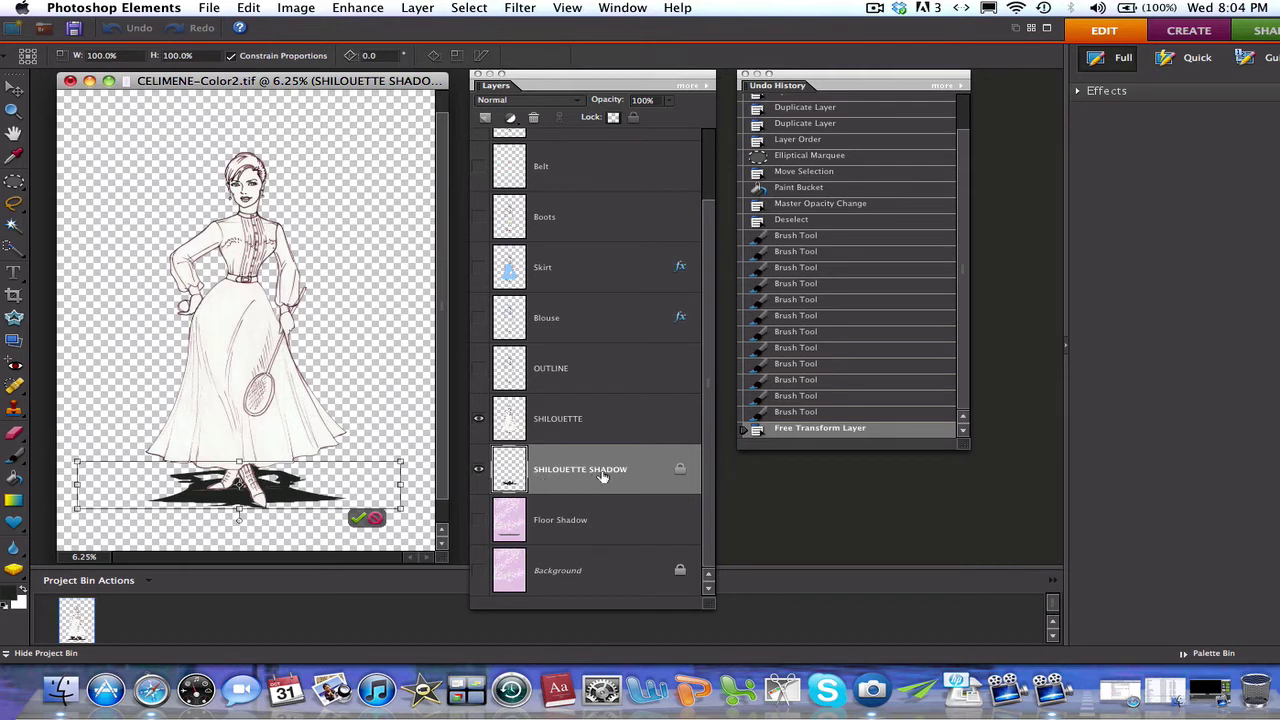
drag(333, 485, 330, 469)
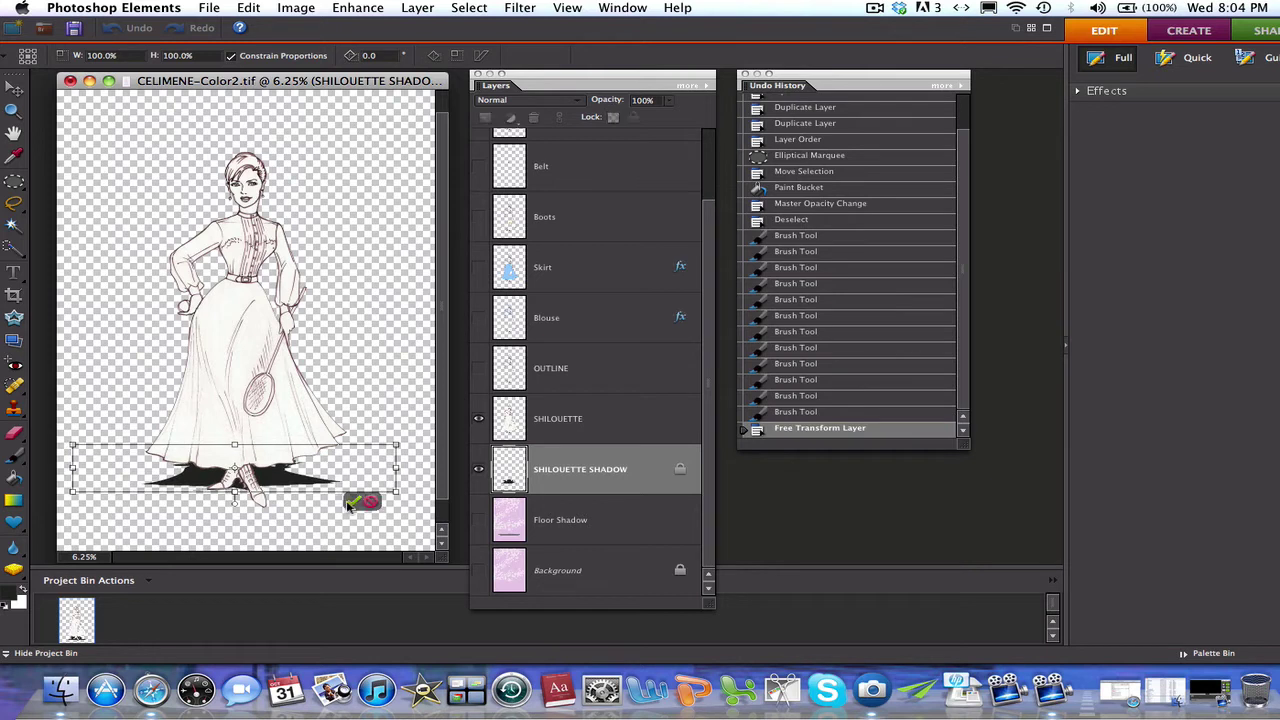
key(b)
key(Return)
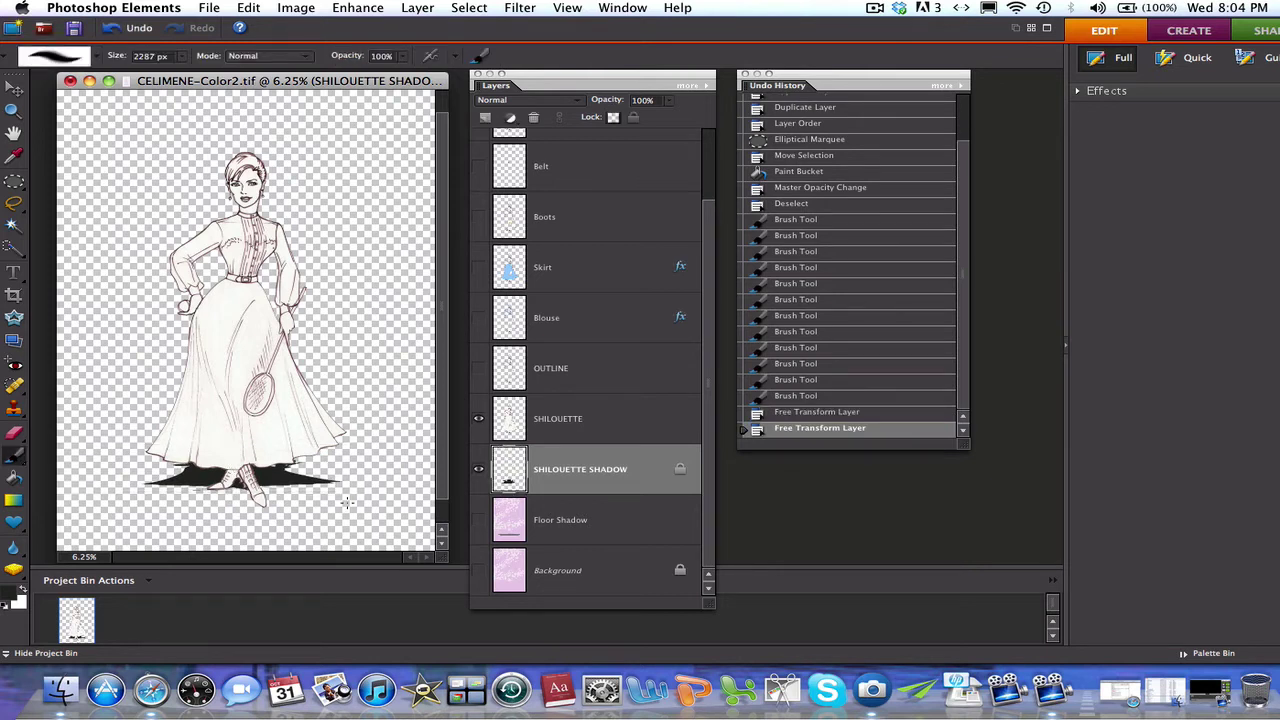
- Skew the flat shadow with a Perspective transform so it slants off to the right
click(293, 12)
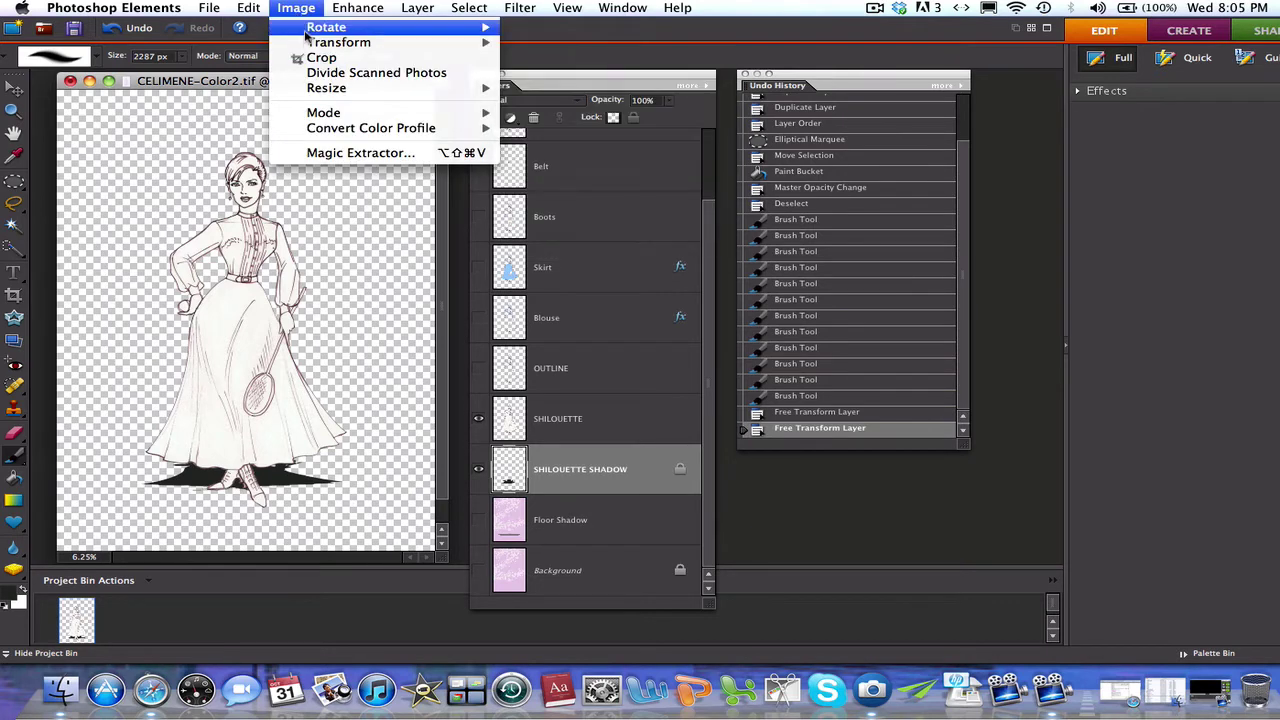
mouse_move(310, 42)
mouse_move(252, 9)
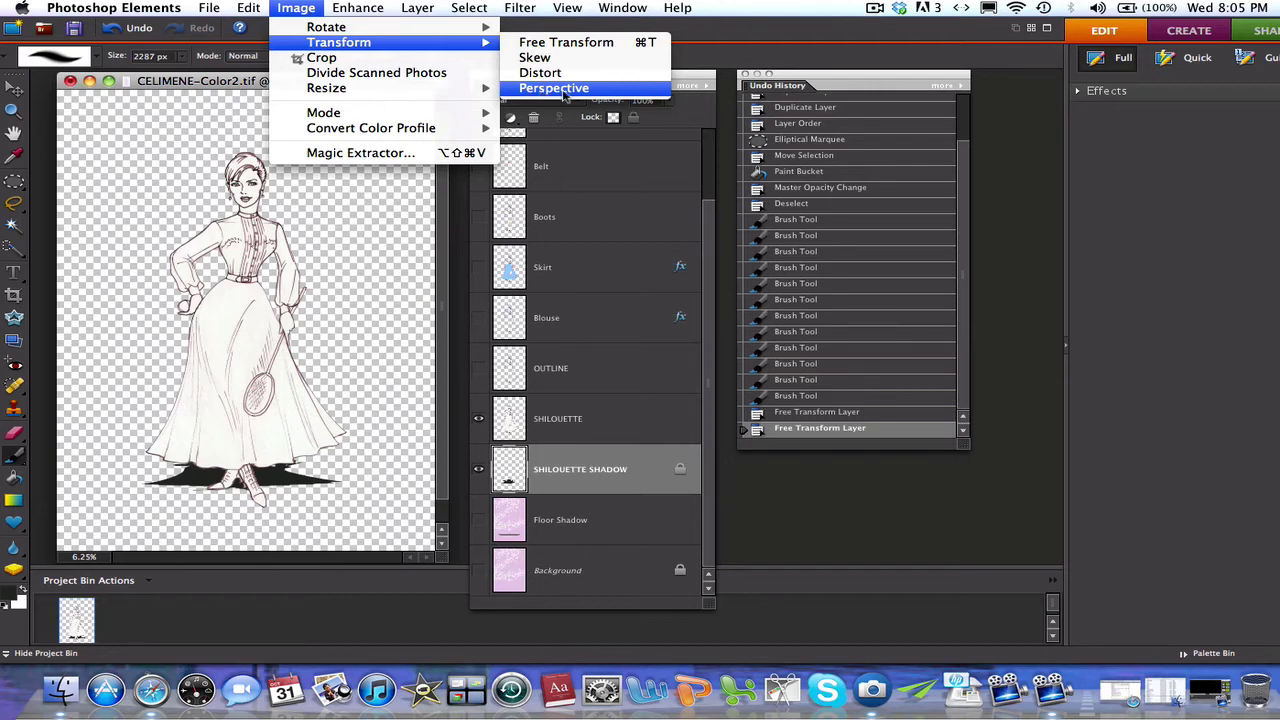
click(565, 95)
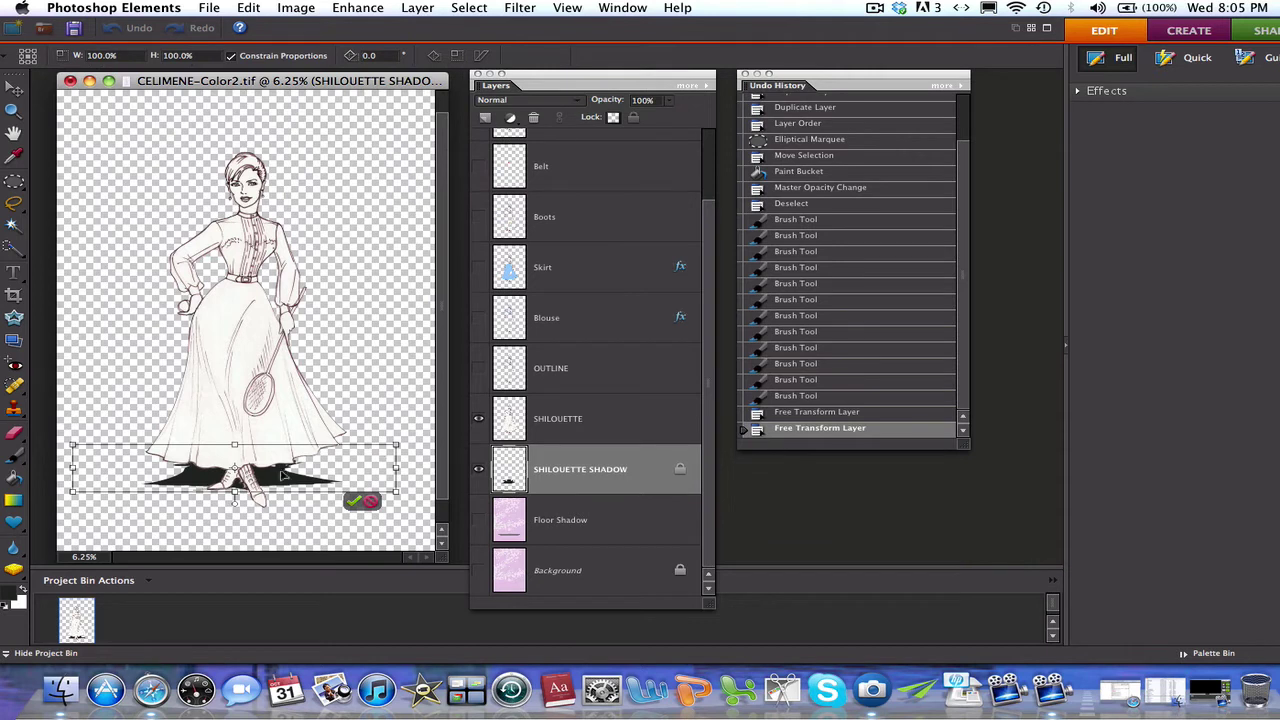
drag(234, 446, 361, 469)
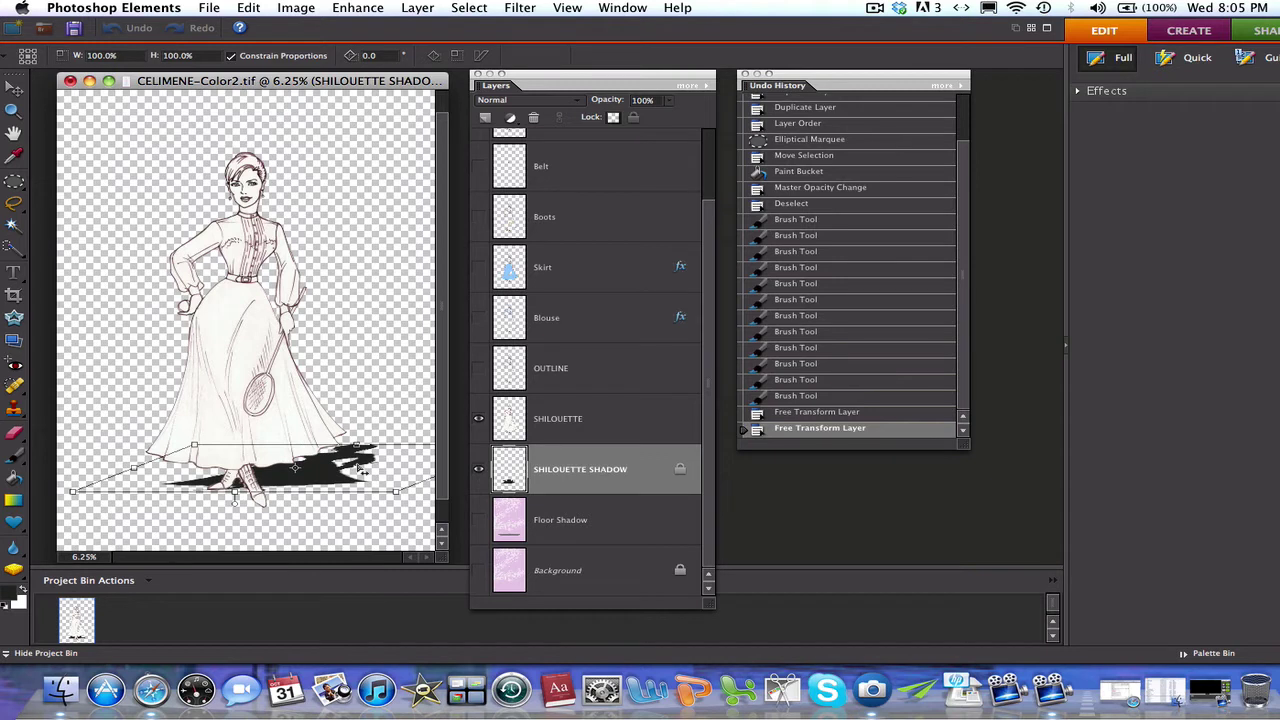
drag(360, 470, 361, 470)
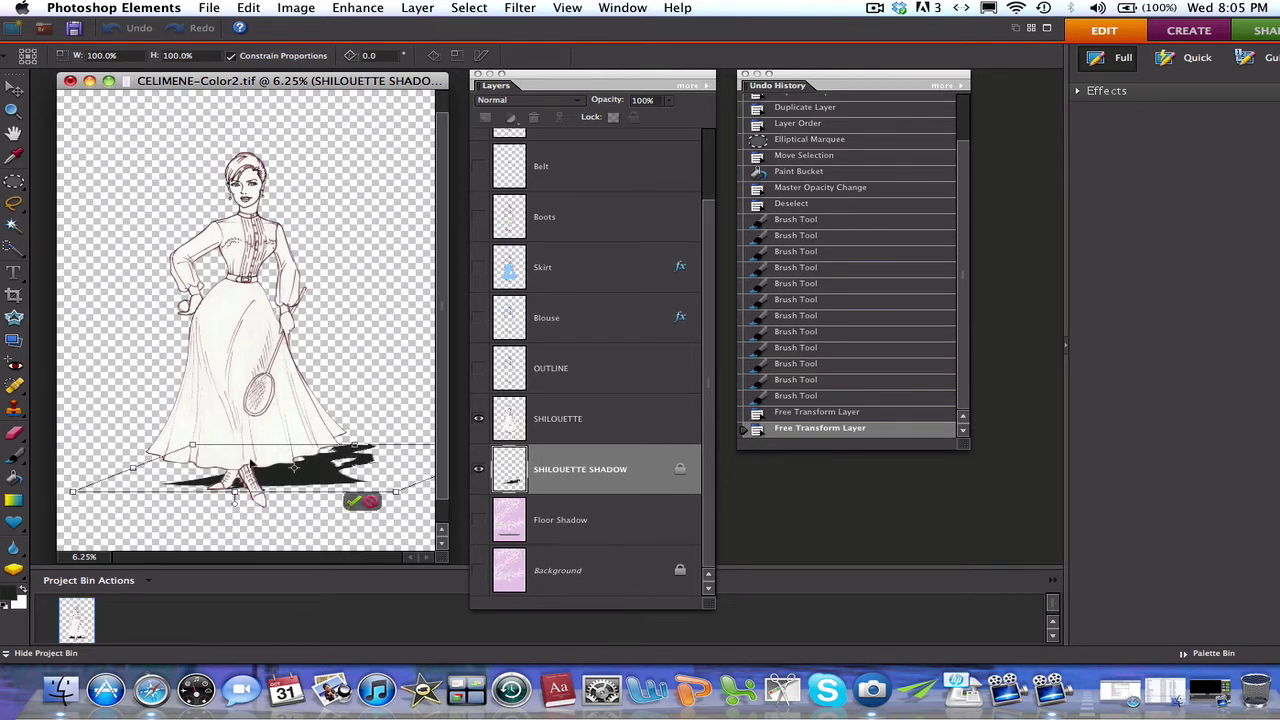
drag(193, 446, 221, 455)
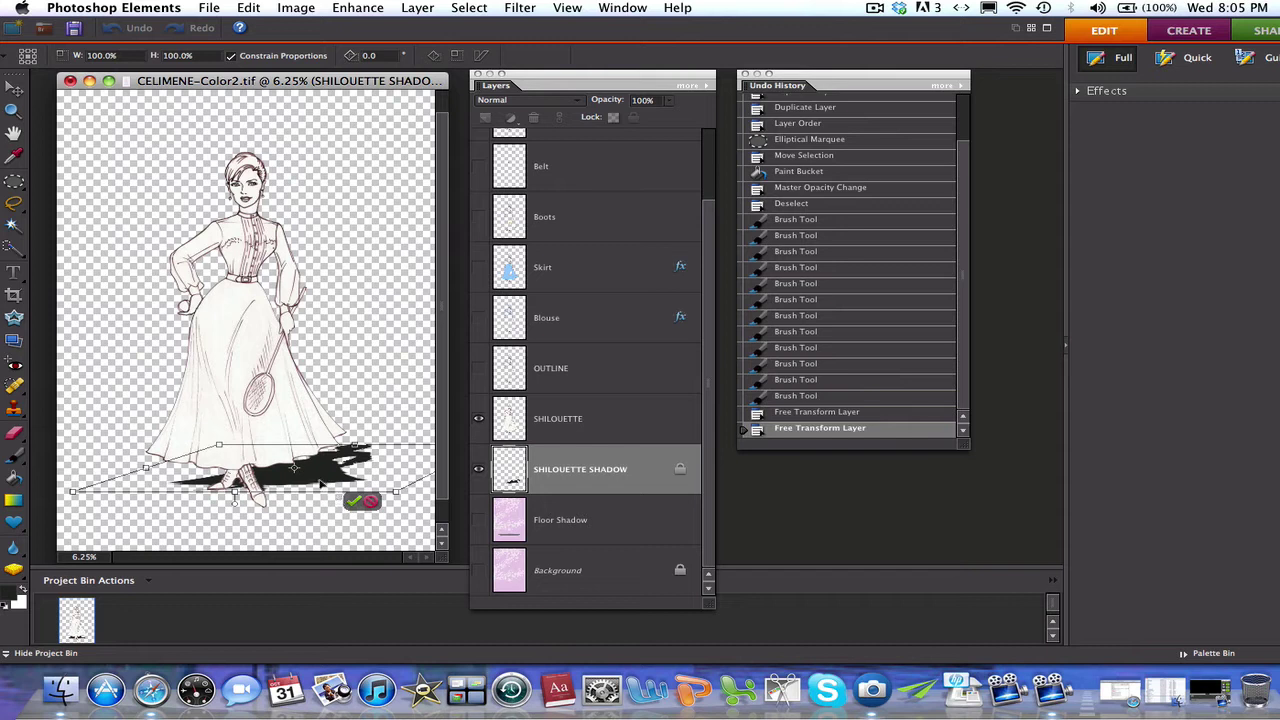
drag(320, 481, 316, 484)
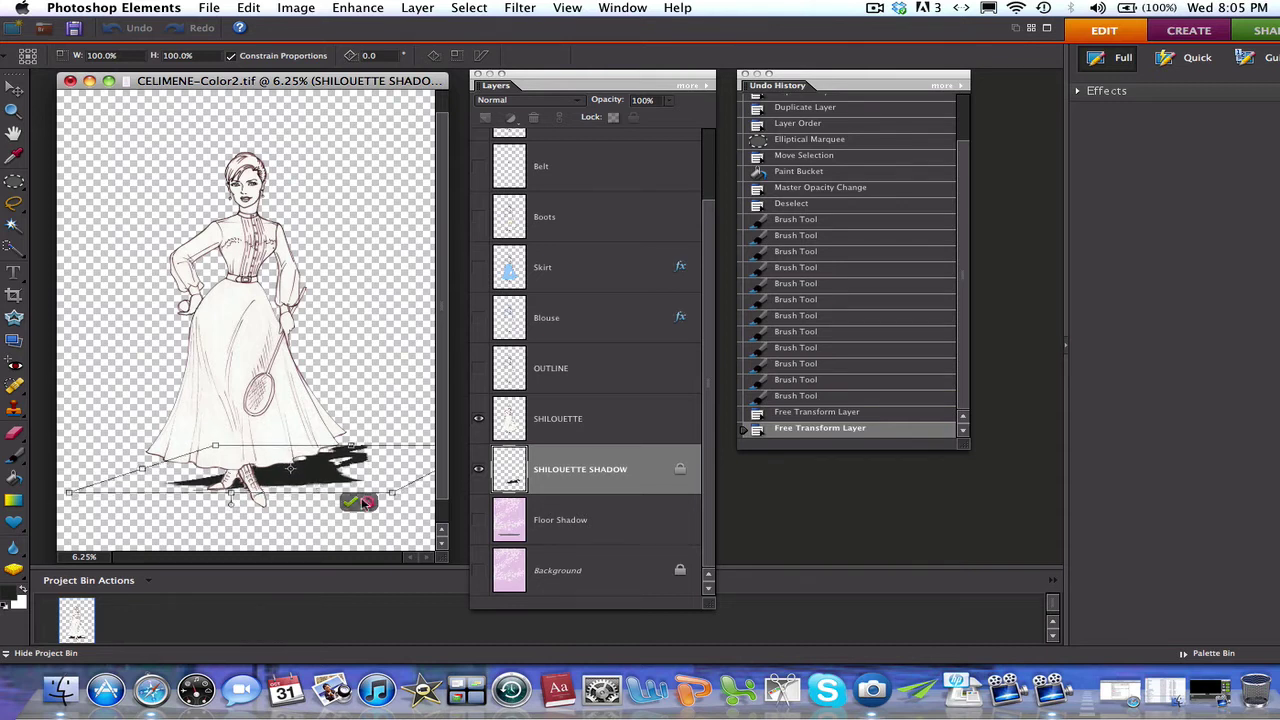
click(350, 502)
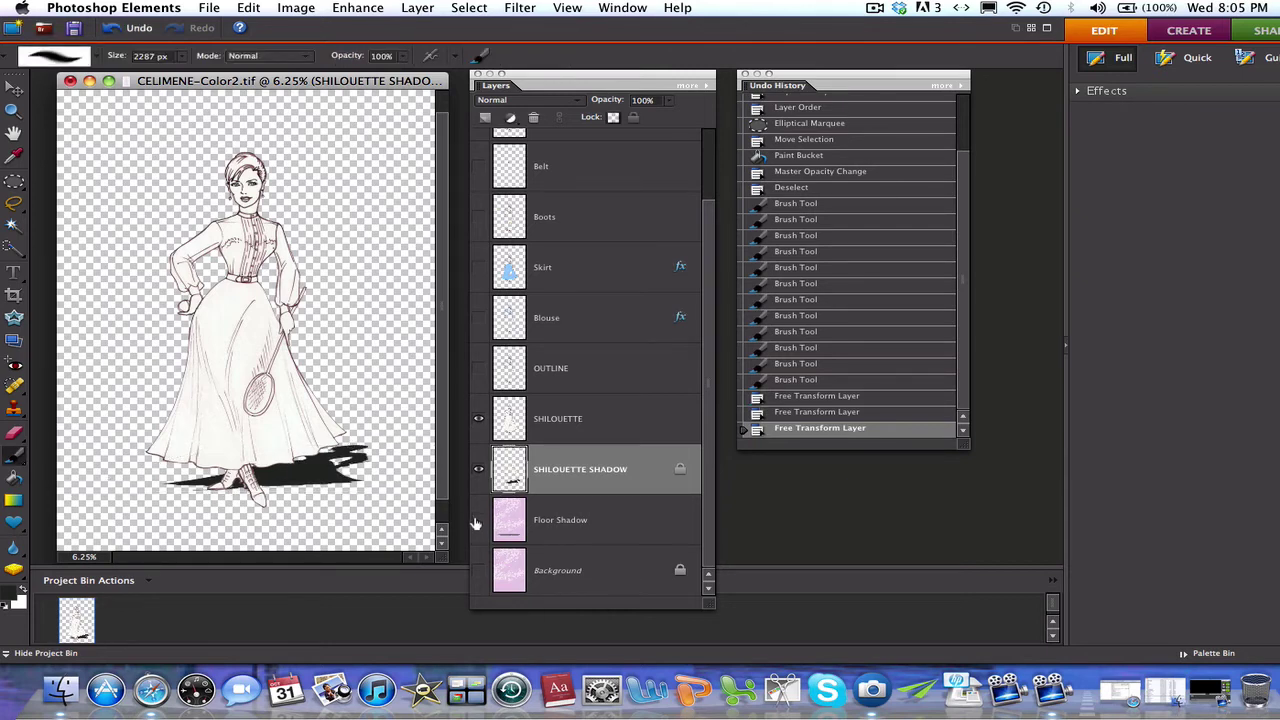
- Show the Floor Shadow and pink floral Background layers and select Floor Shadow
click(476, 522)
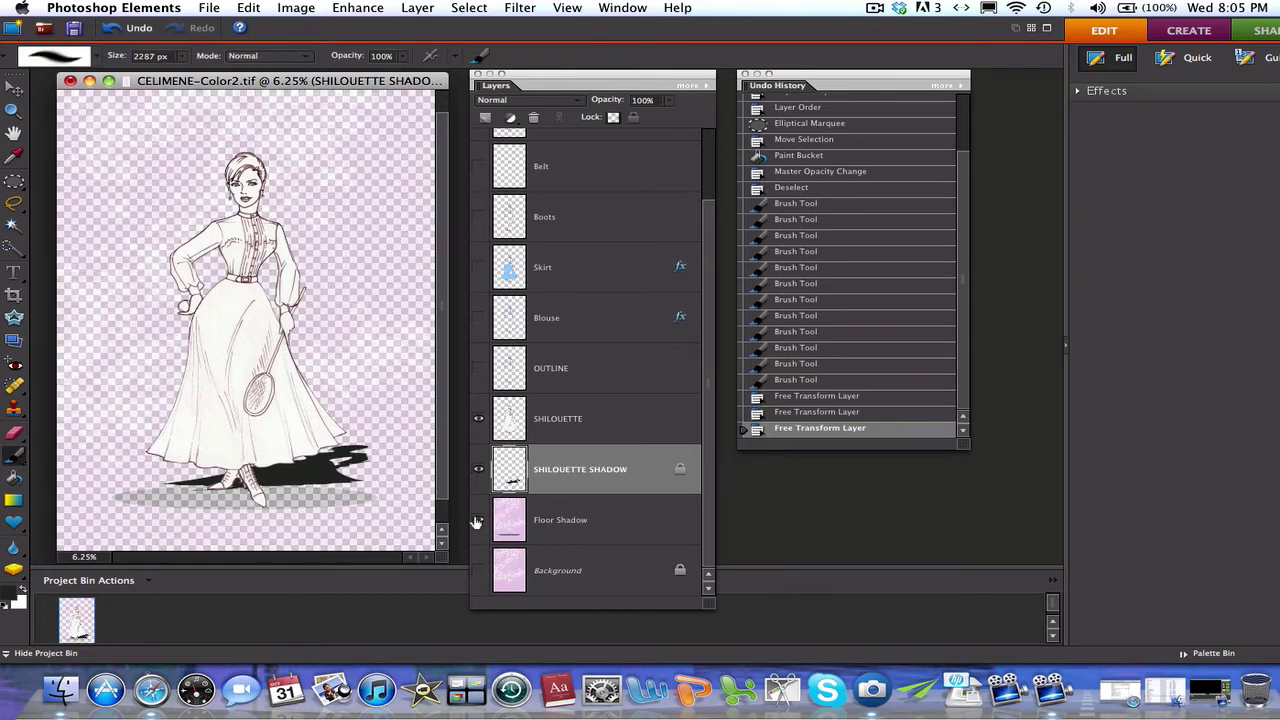
click(478, 570)
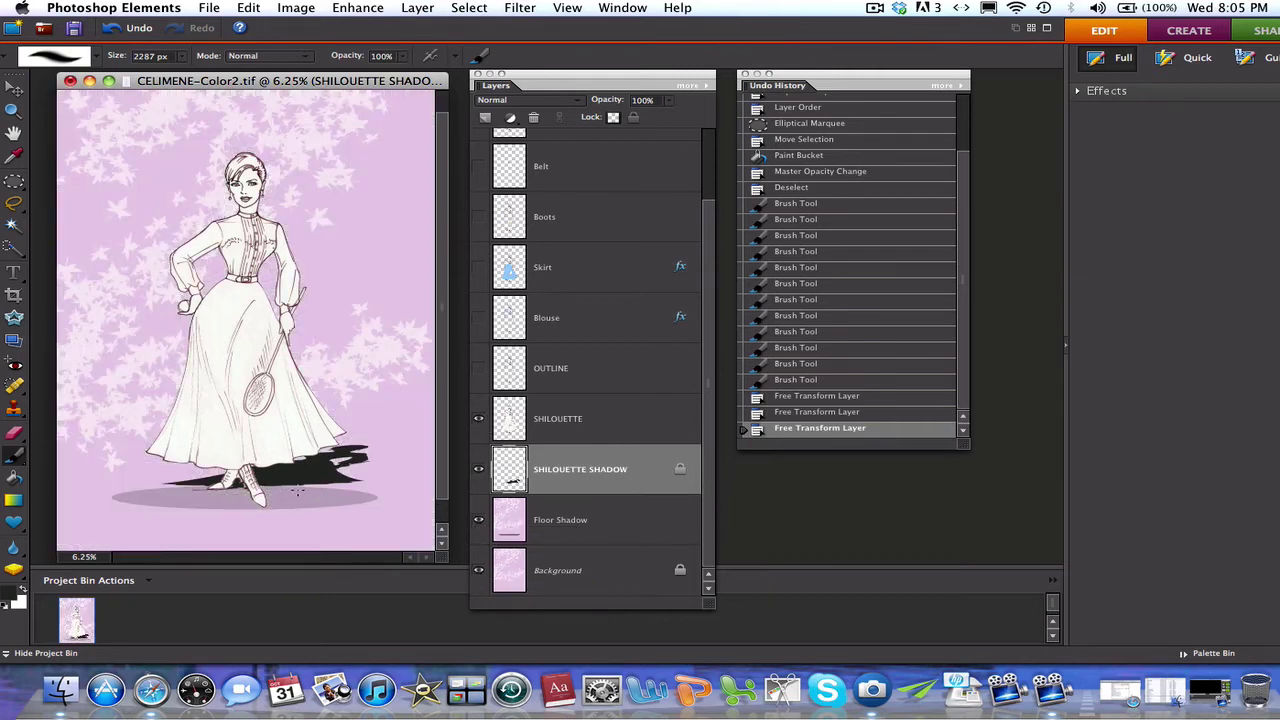
click(640, 521)
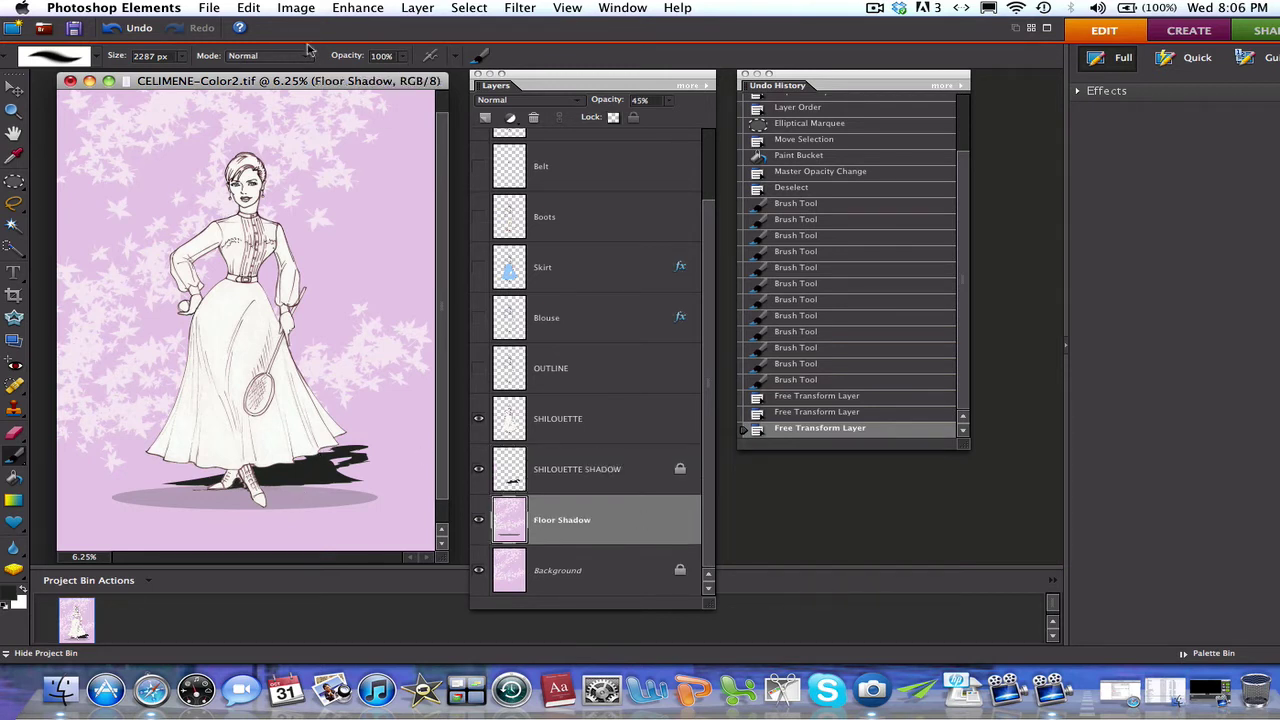
- Commit a Free Transform on the floor shadow, then cancel a small downward nudge
click(292, 10)
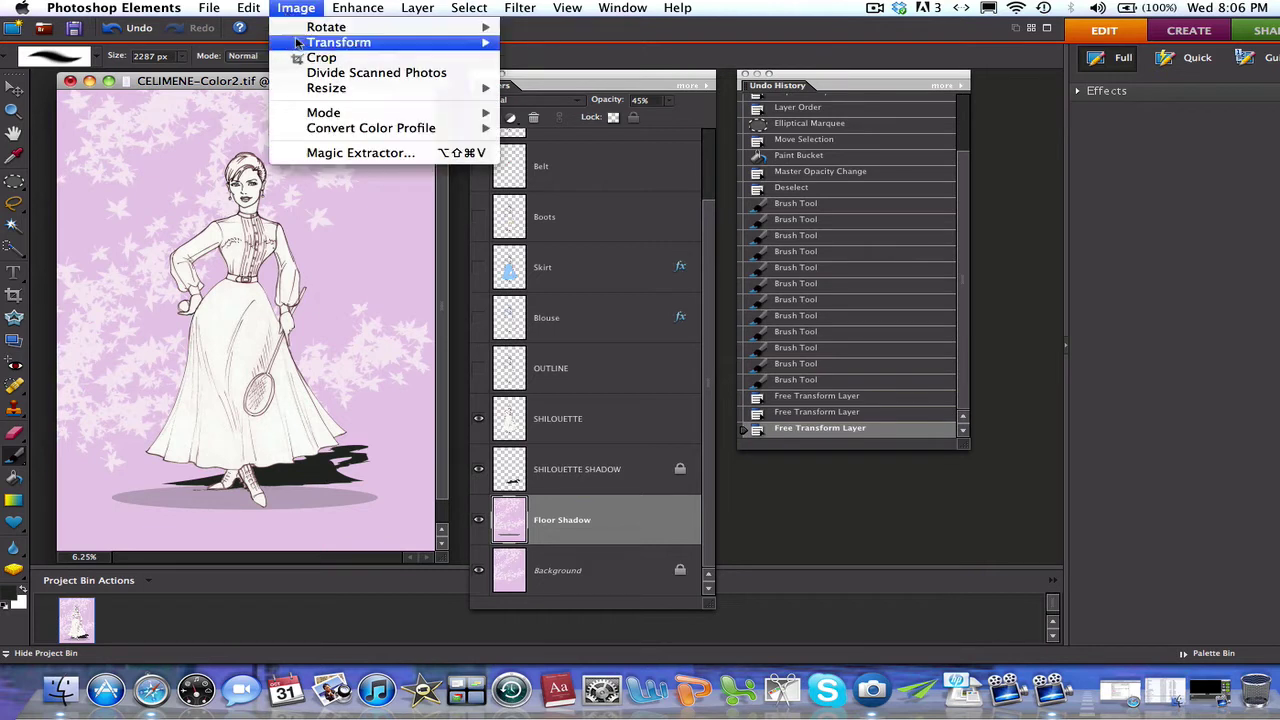
click(566, 42)
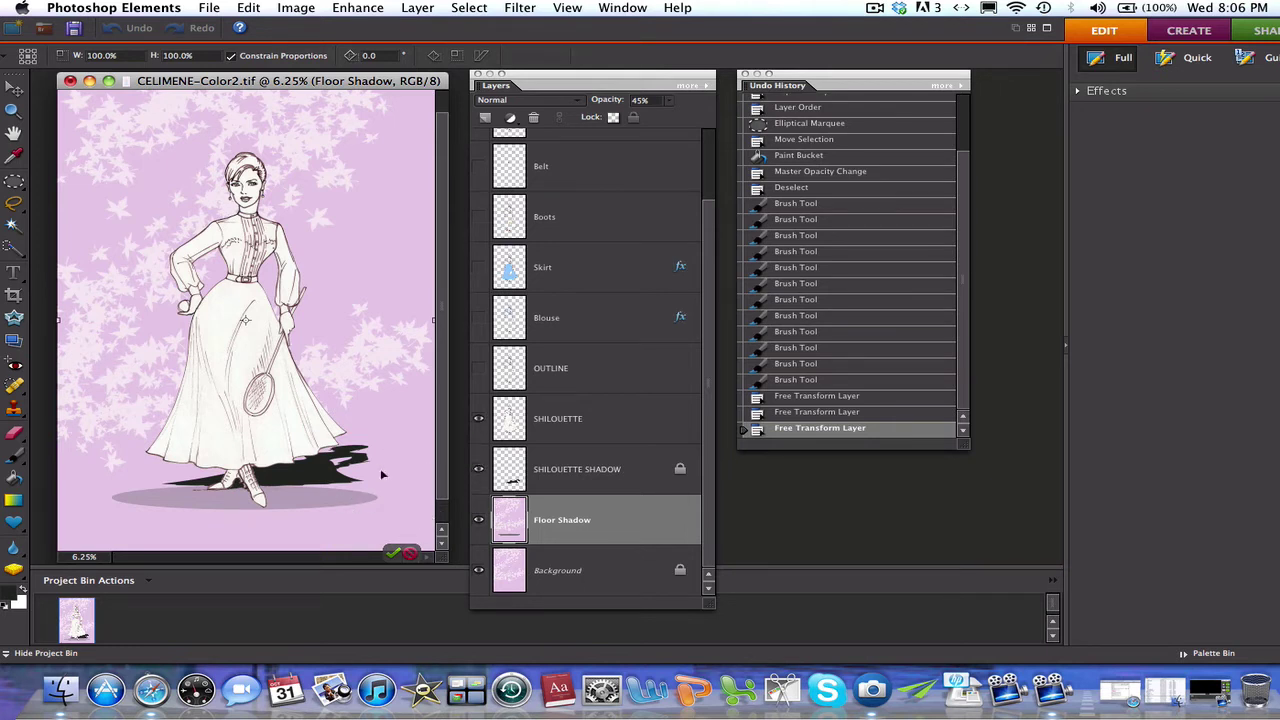
key(Return)
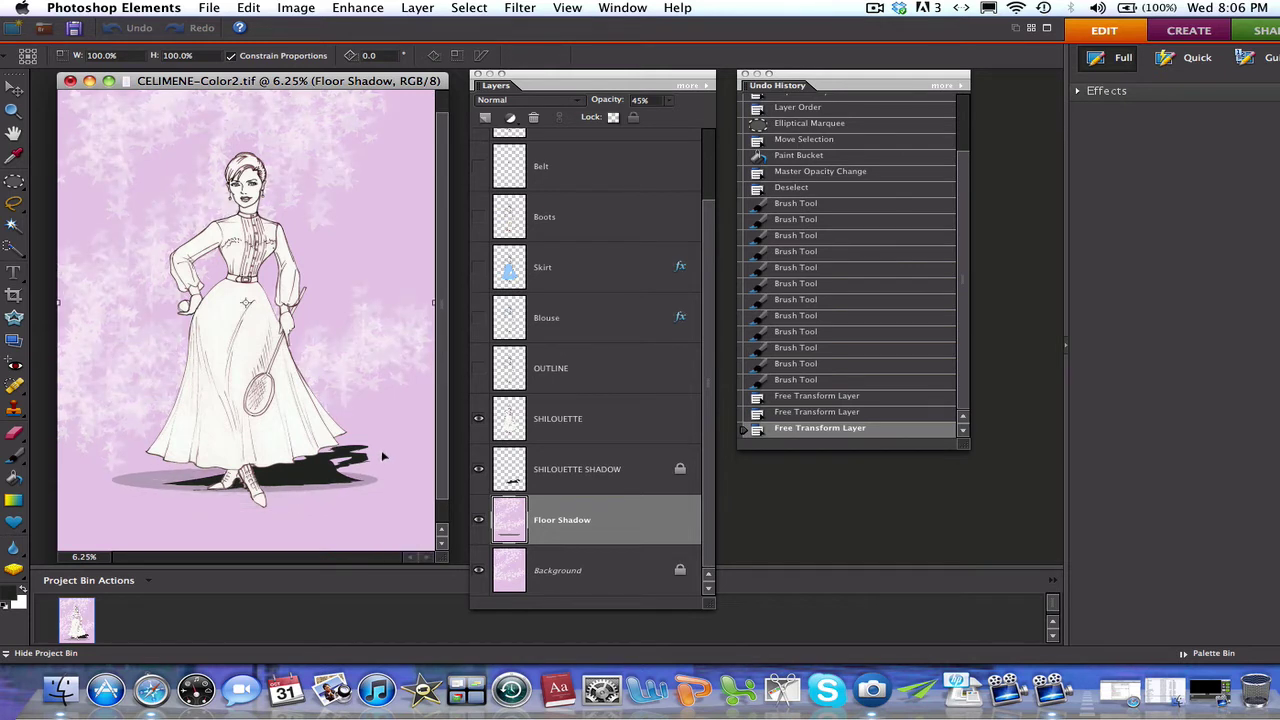
drag(382, 456, 382, 463)
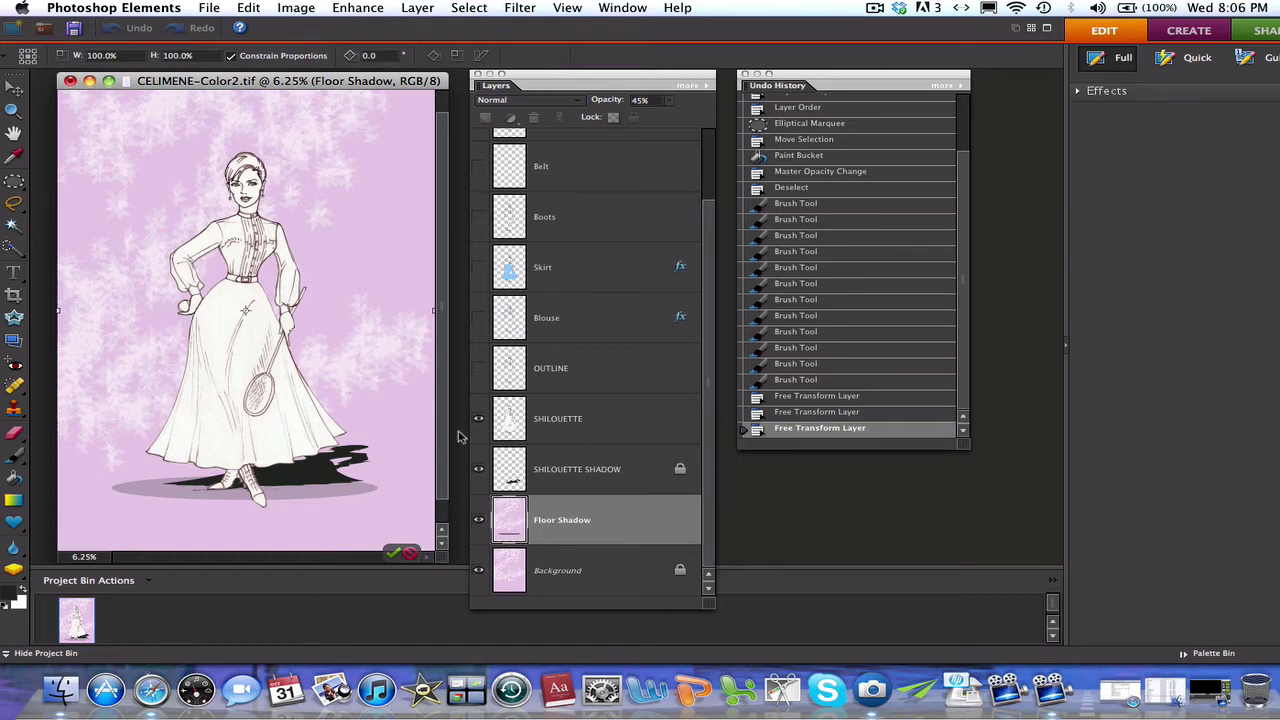
click(409, 550)
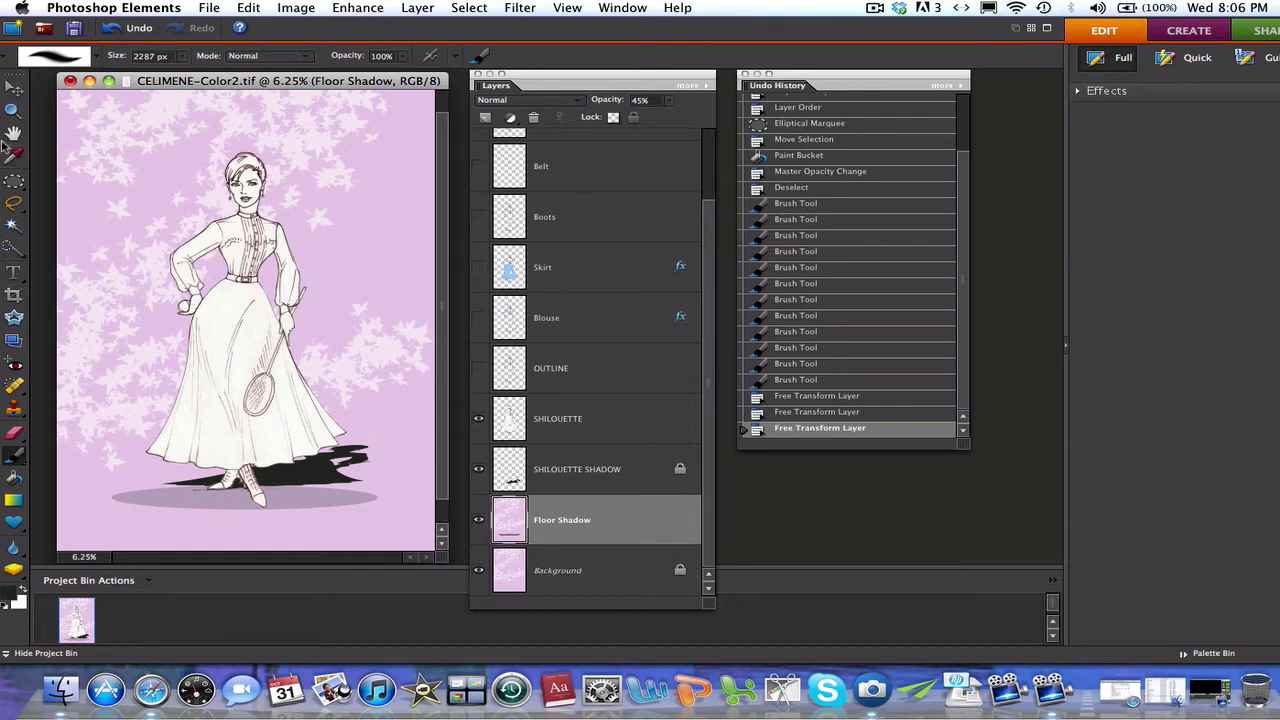
- Draw an elliptical selection around the floor area under the feet
click(14, 182)
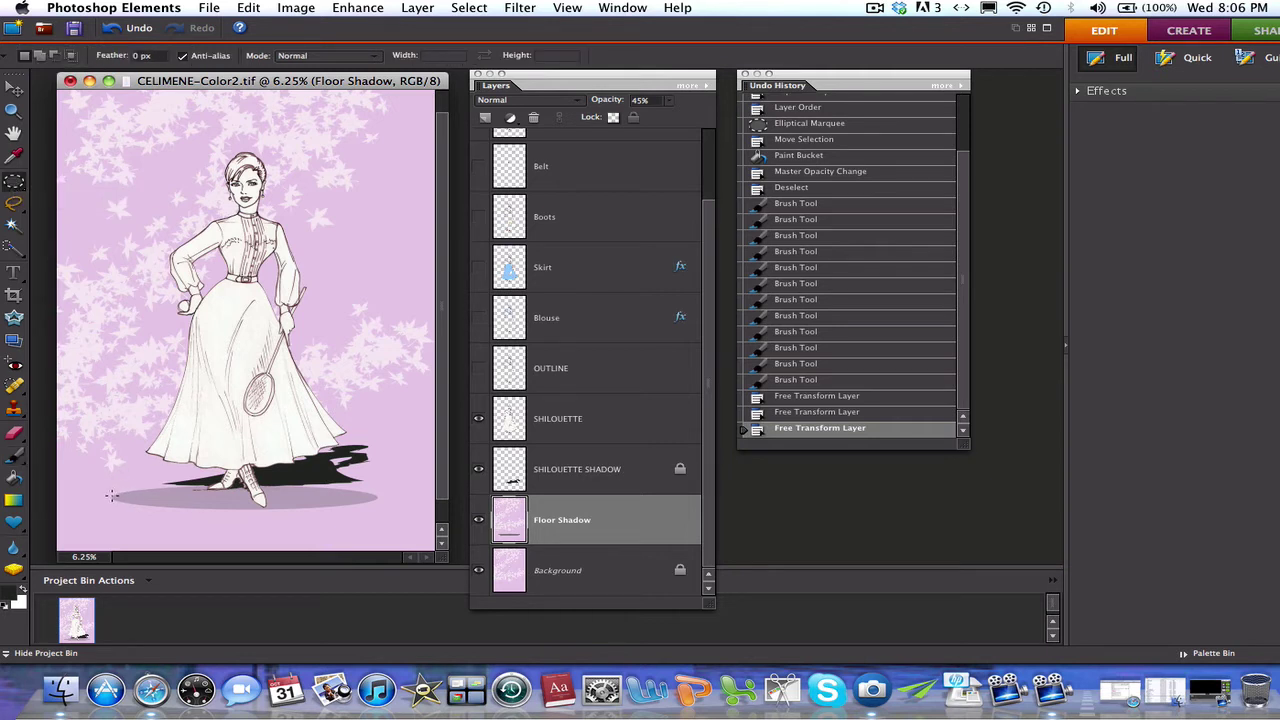
drag(108, 495, 398, 443)
drag(235, 472, 232, 484)
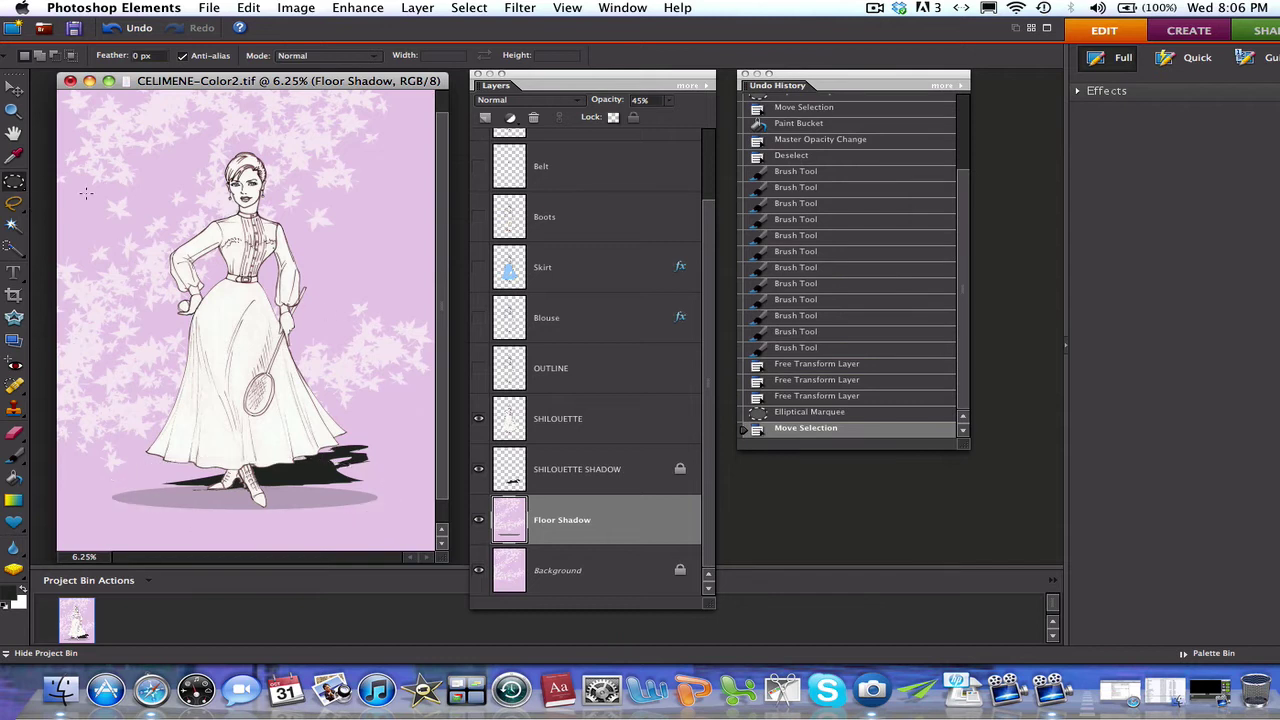
key(super+d)
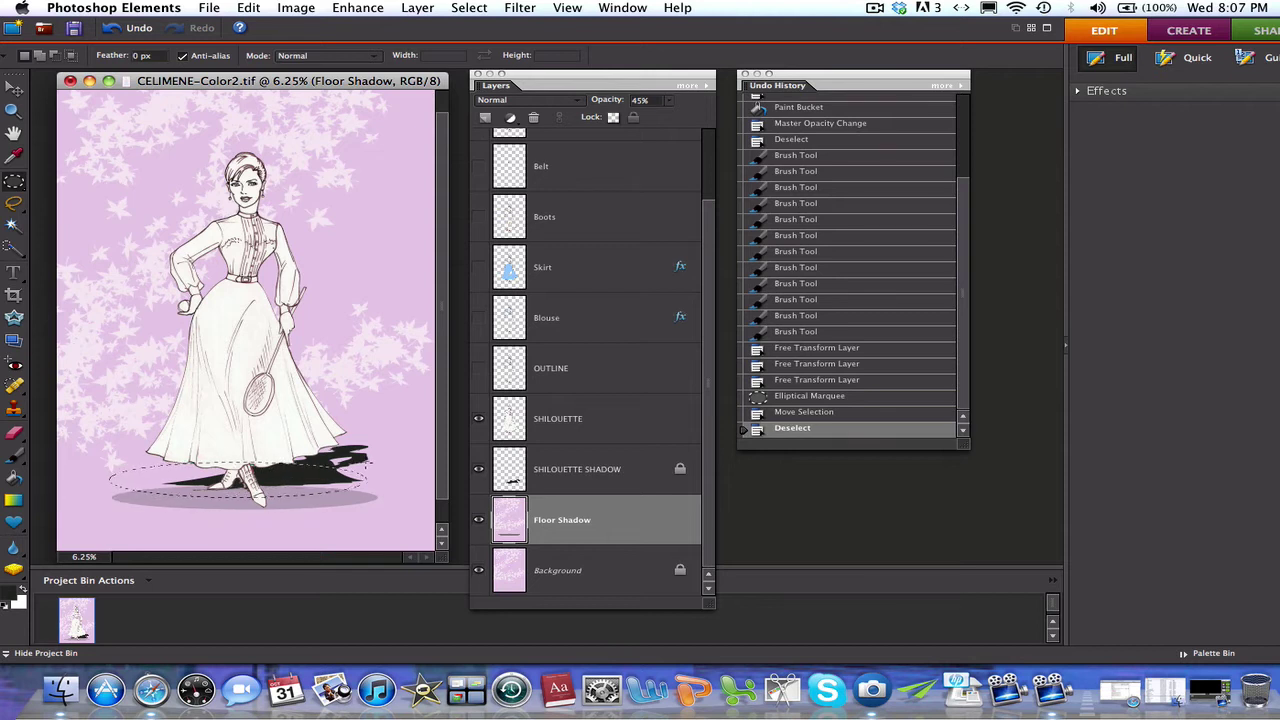
drag(390, 460, 390, 462)
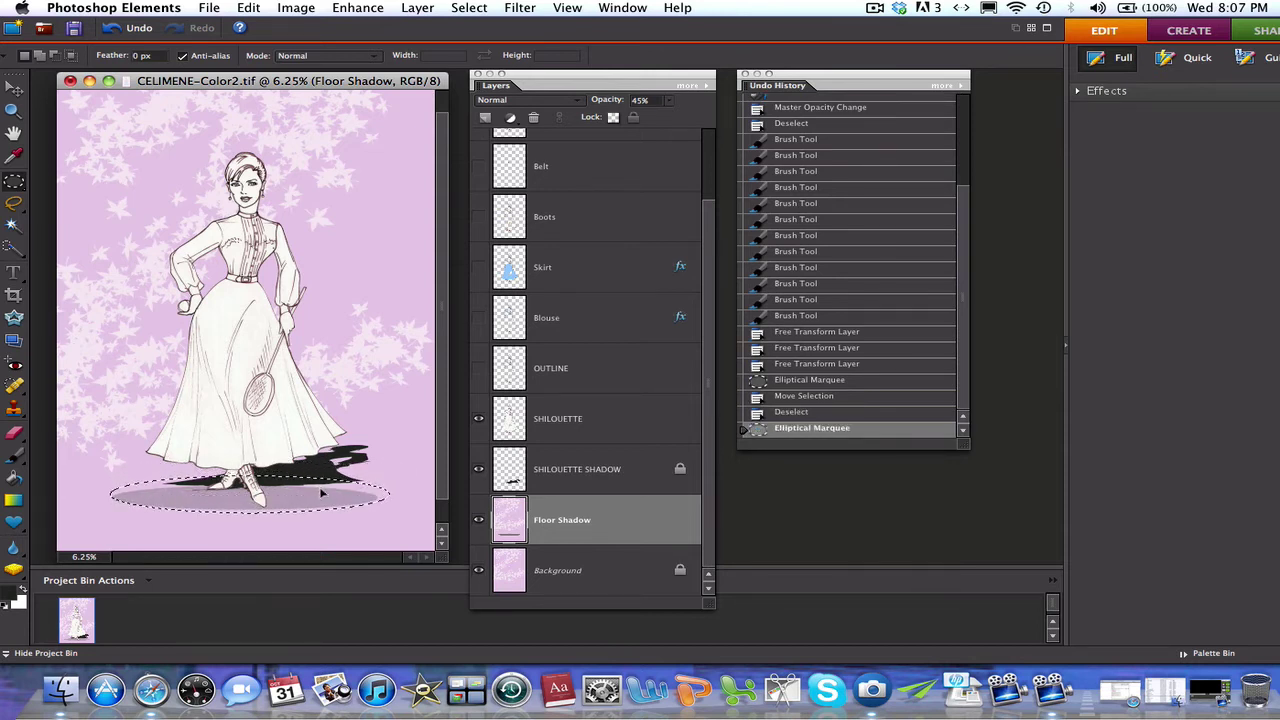
click(322, 494)
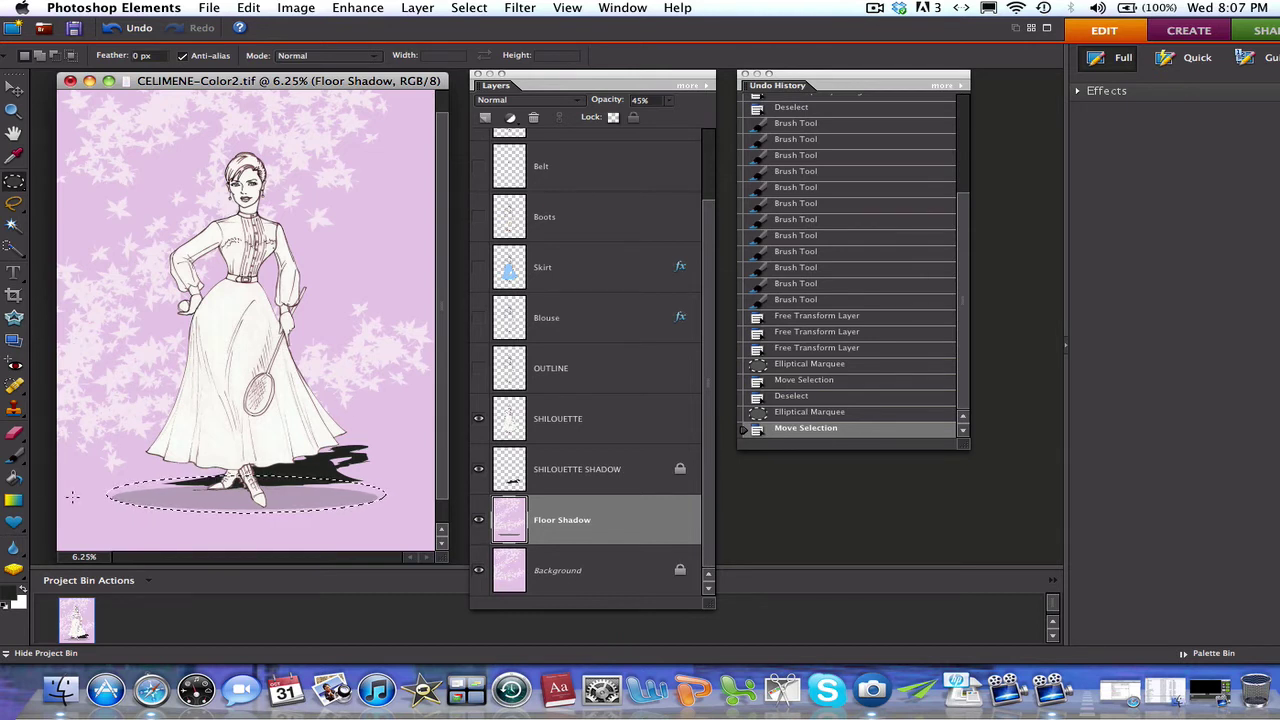
- Fill the oval with grey at 52% opacity using the Paint Bucket and deselect
key(k)
click(160, 484)
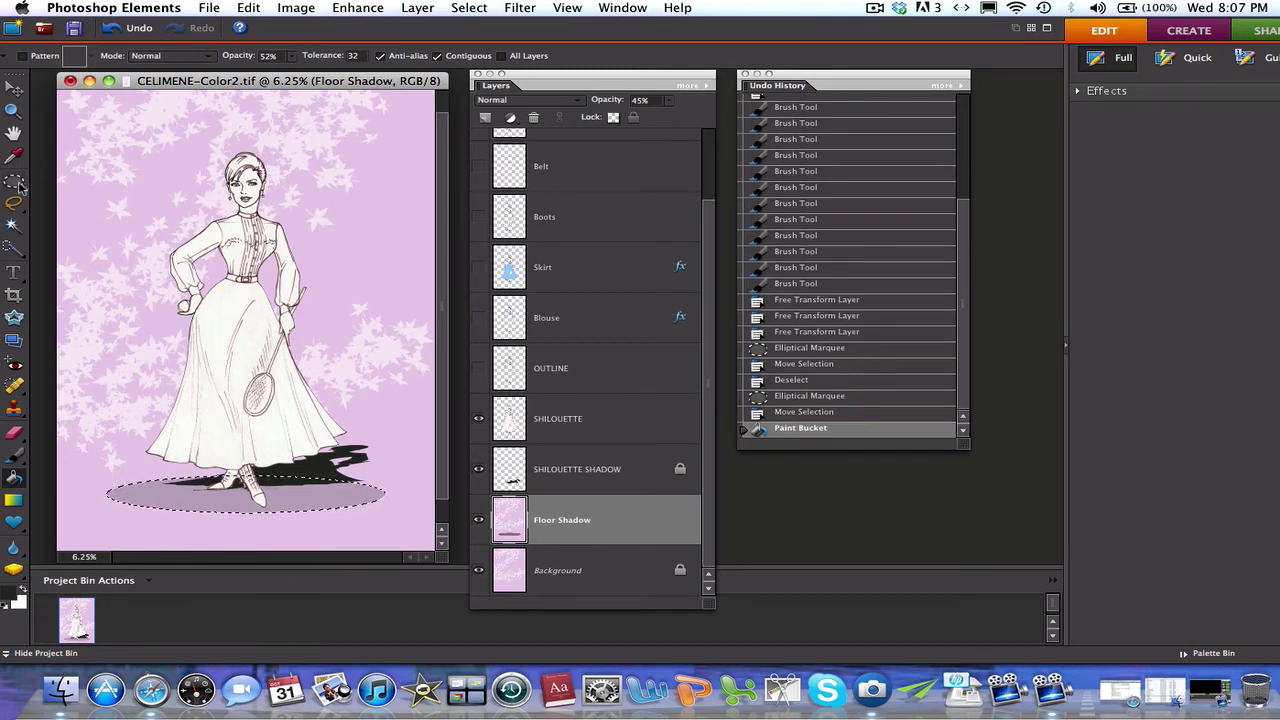
key(m)
key(ctrl+d)
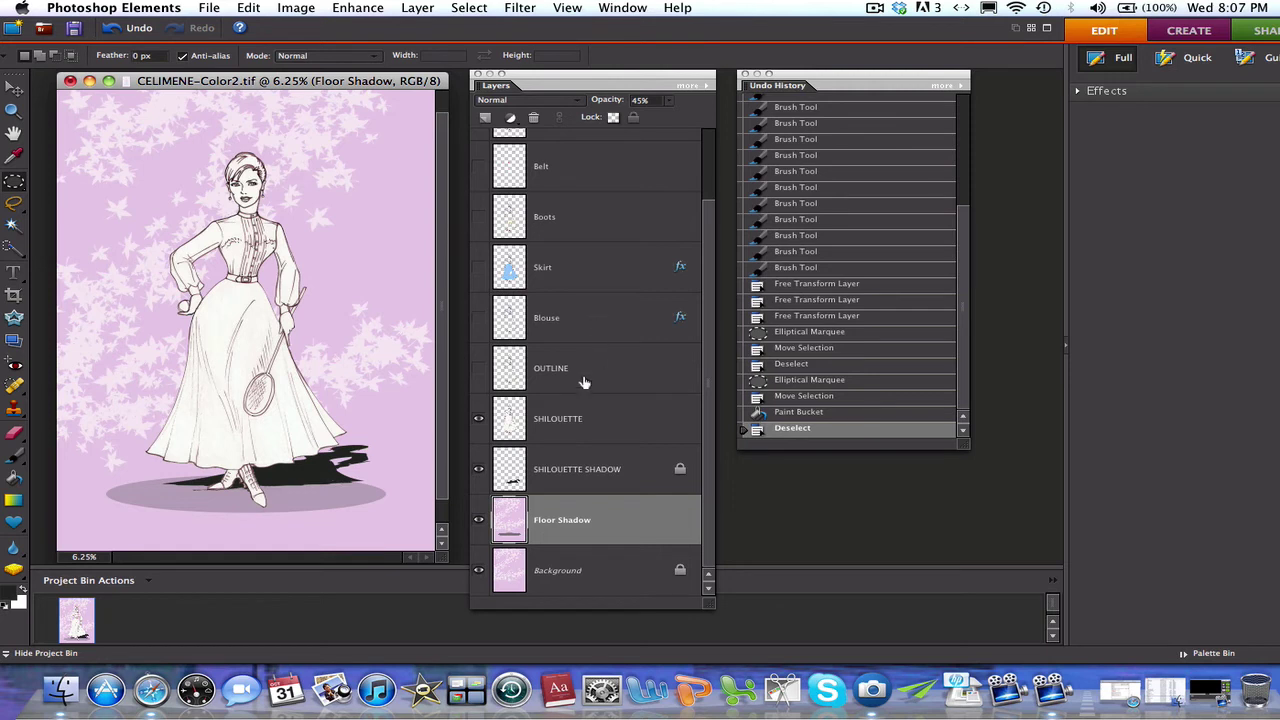
- Show the OUTLINE, Blouse, Skirt, Boots, Belt, Contour and Hair & Makeup layers
click(478, 368)
click(478, 317)
click(479, 267)
click(478, 216)
click(478, 166)
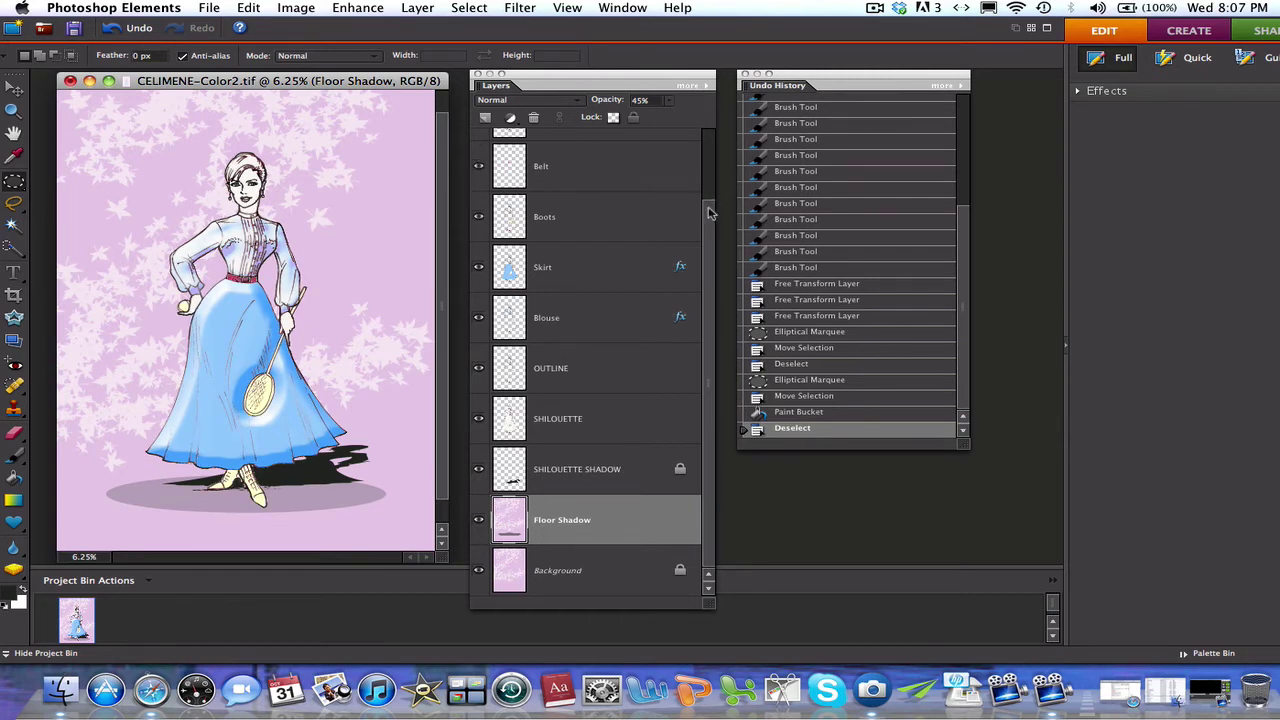
scroll(712, 216, up, 2)
click(477, 152)
click(478, 203)
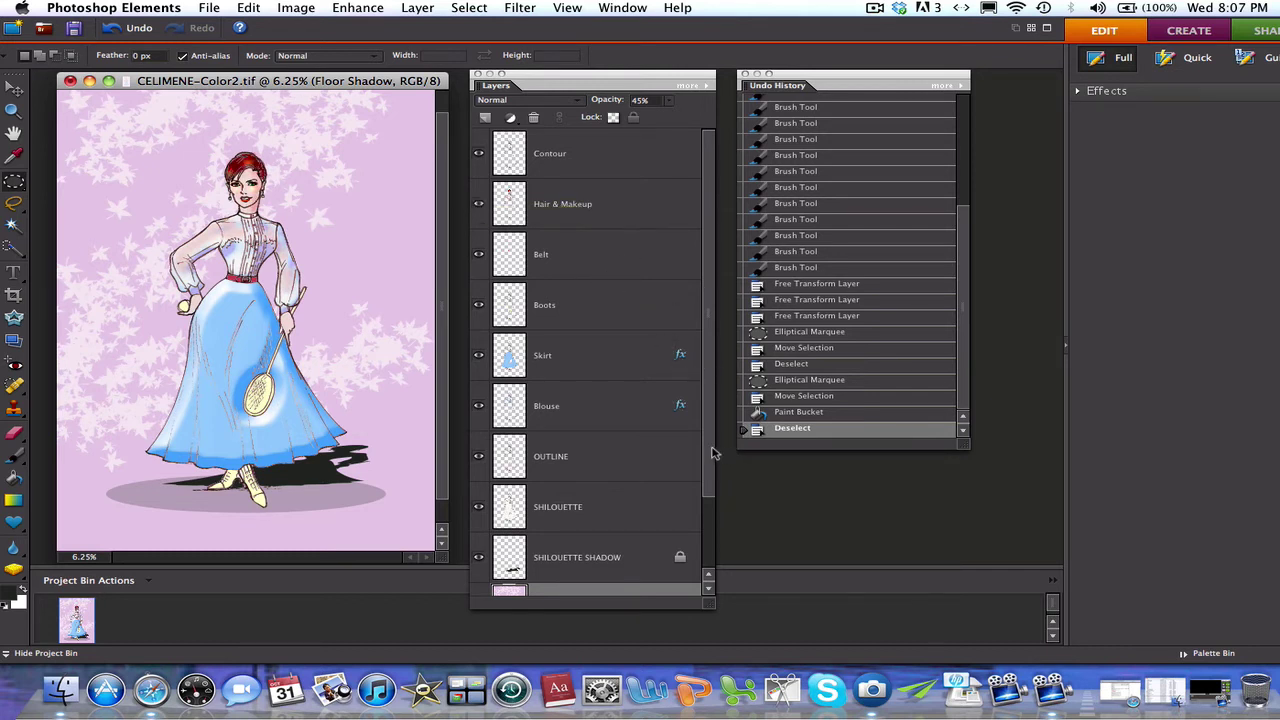
drag(710, 452, 705, 530)
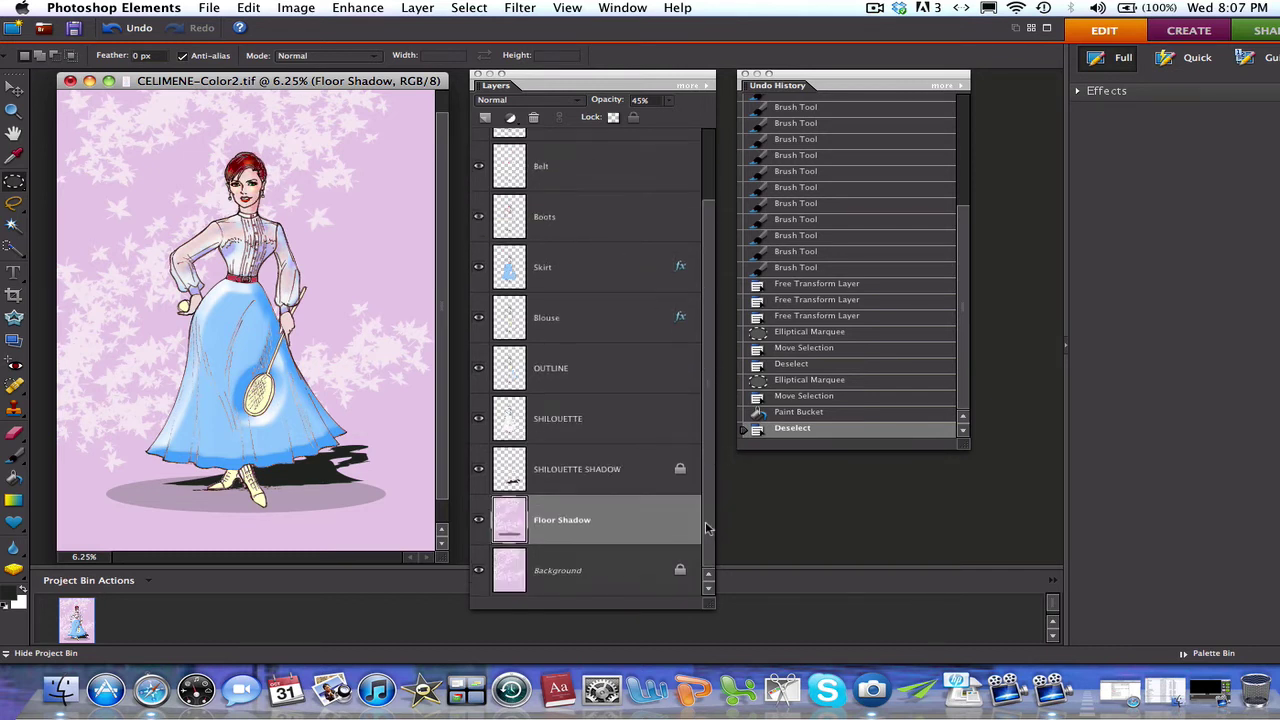
- Open the Filter > Render > Lens Flare dialog for the Floor Shadow layer
click(468, 8)
mouse_move(518, 10)
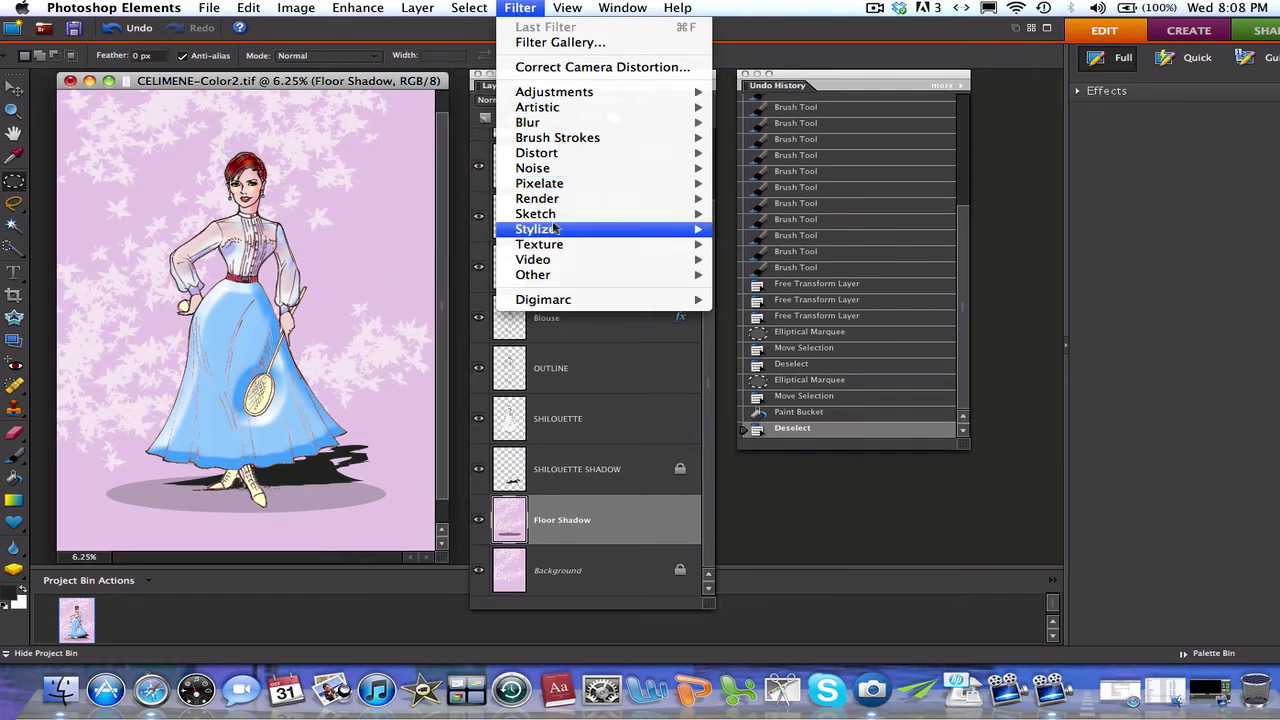
mouse_move(574, 139)
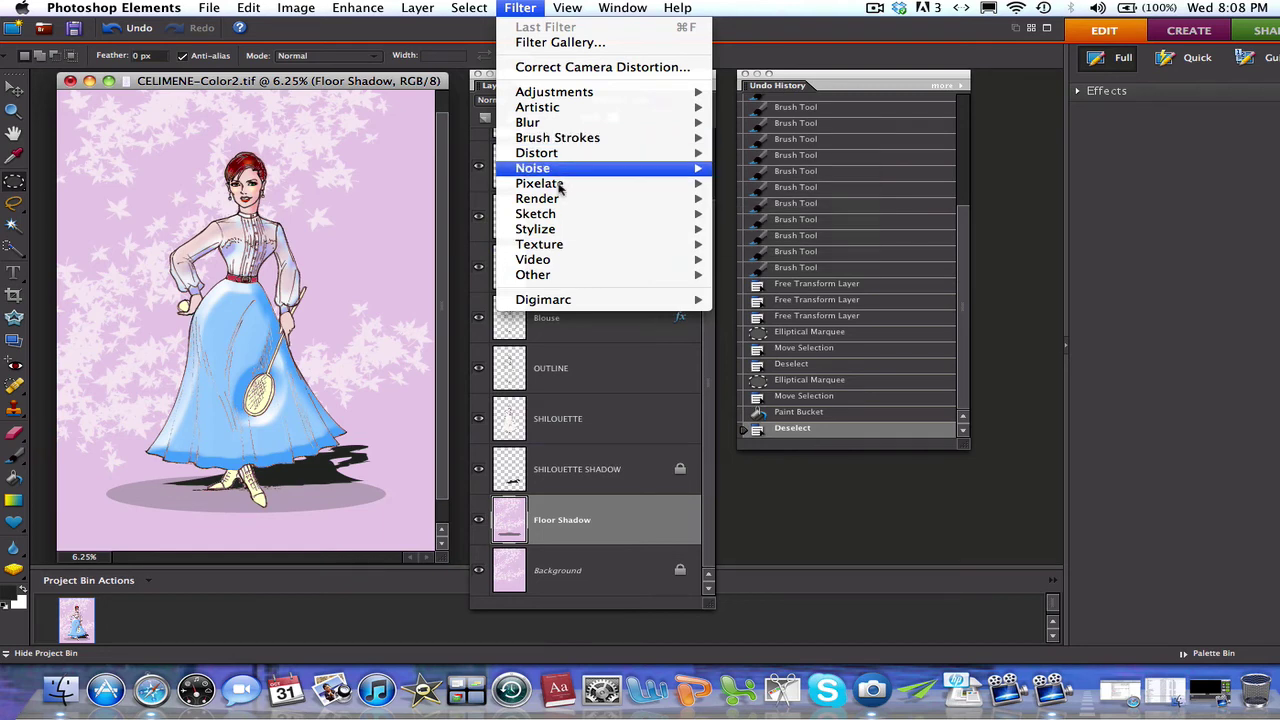
mouse_move(558, 201)
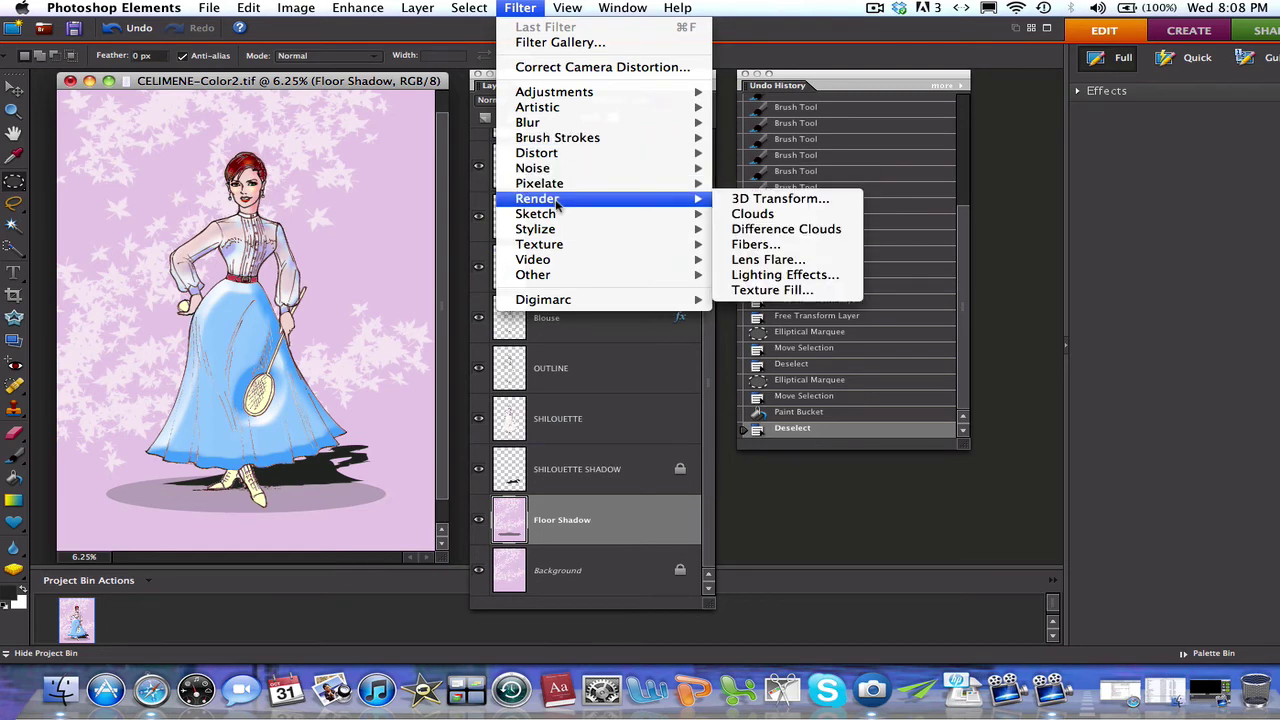
click(749, 261)
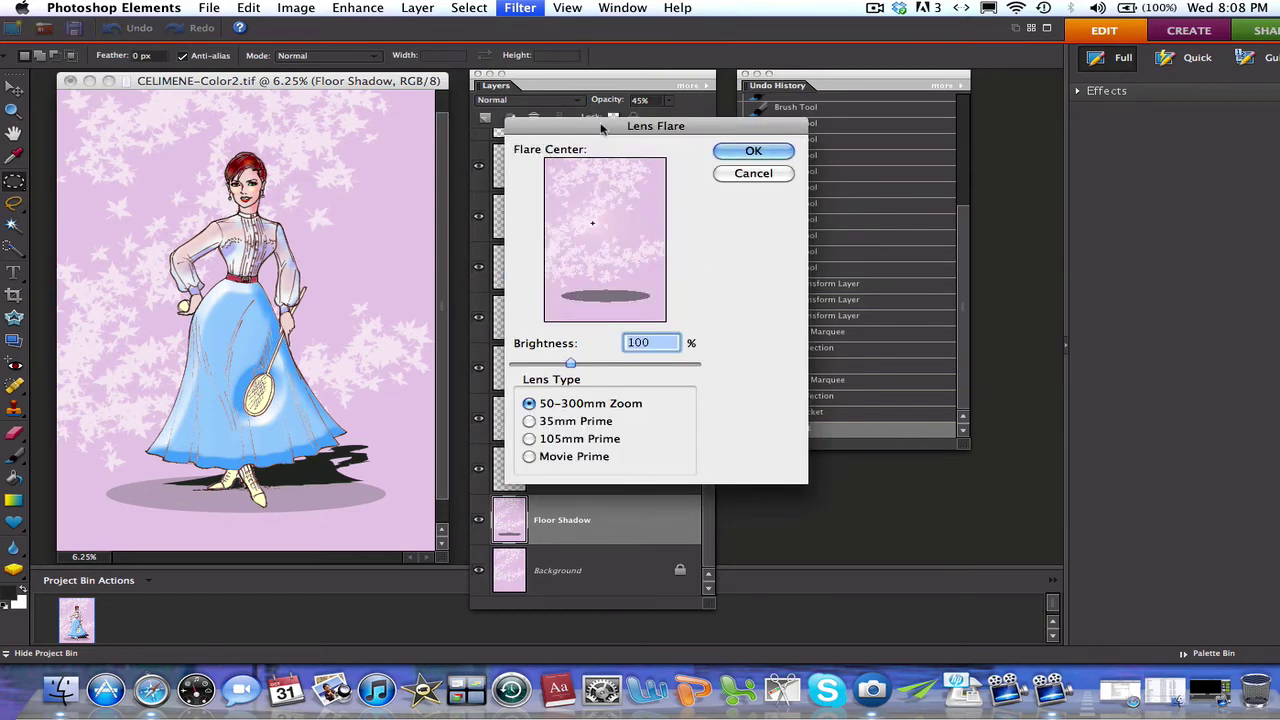
- Apply a 179% brightness, 50-300mm Zoom lens flare centred toward the upper left
drag(602, 128, 540, 117)
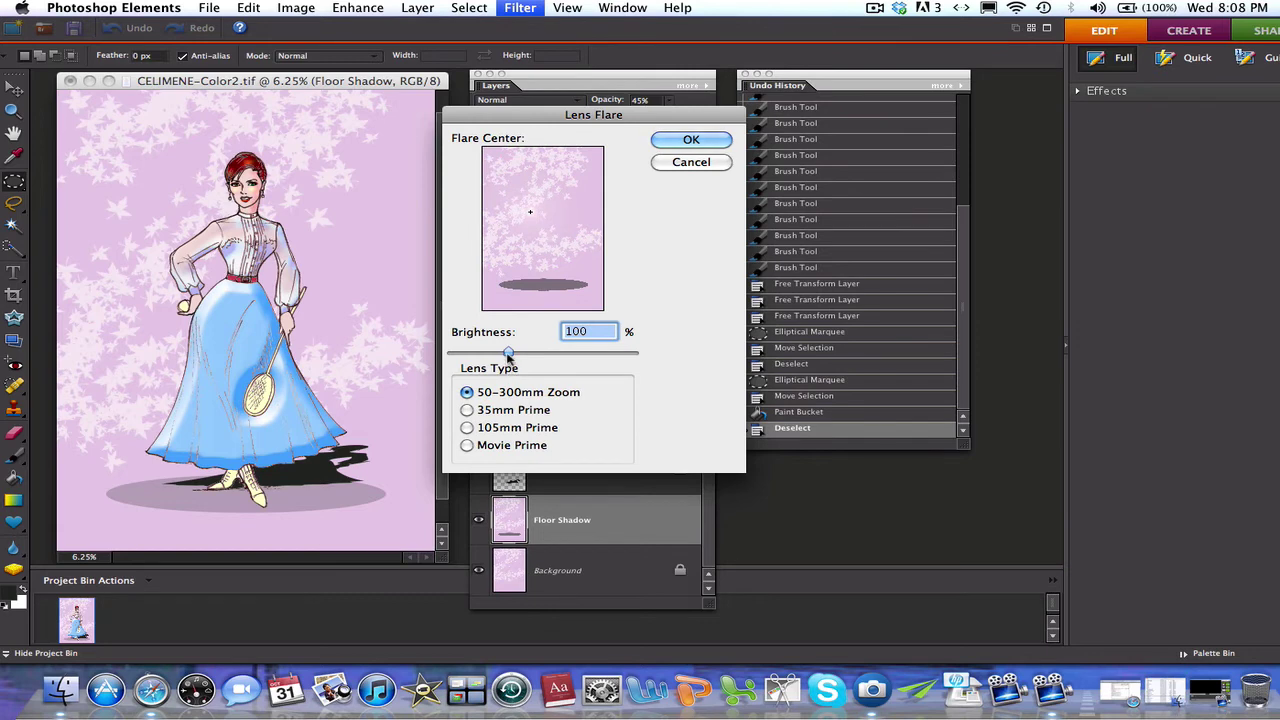
drag(508, 354, 555, 354)
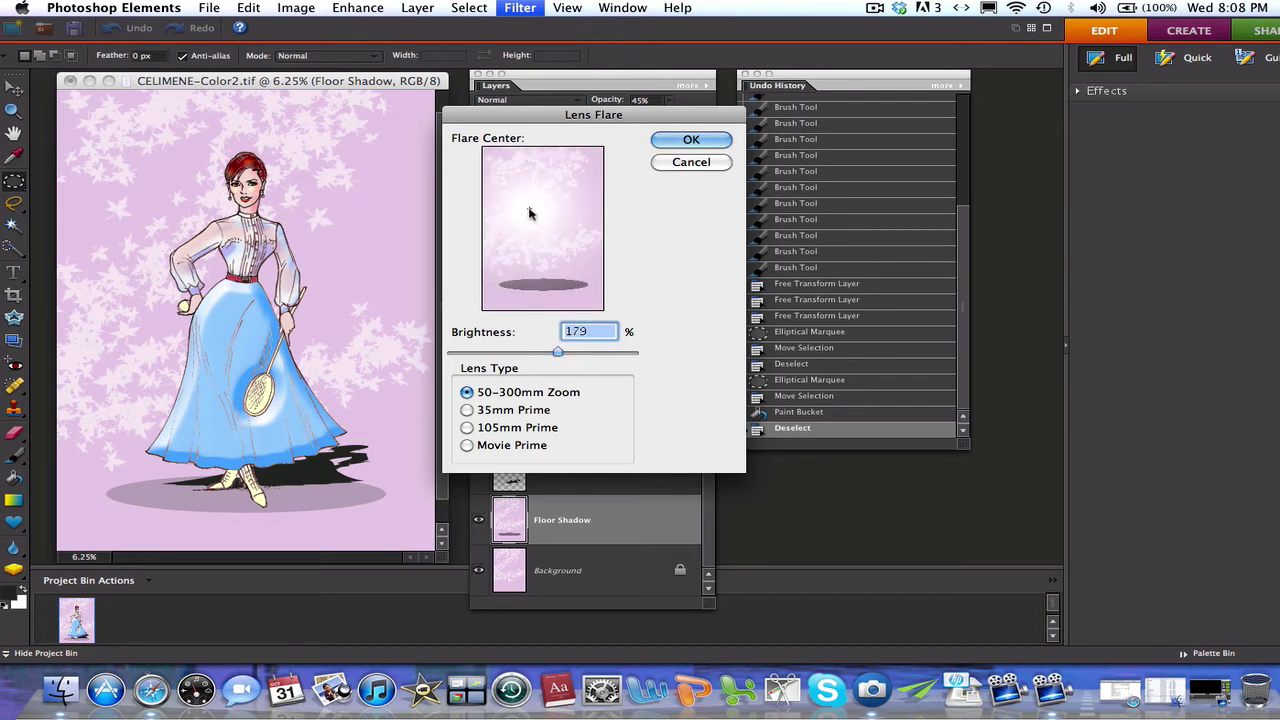
drag(527, 213, 513, 214)
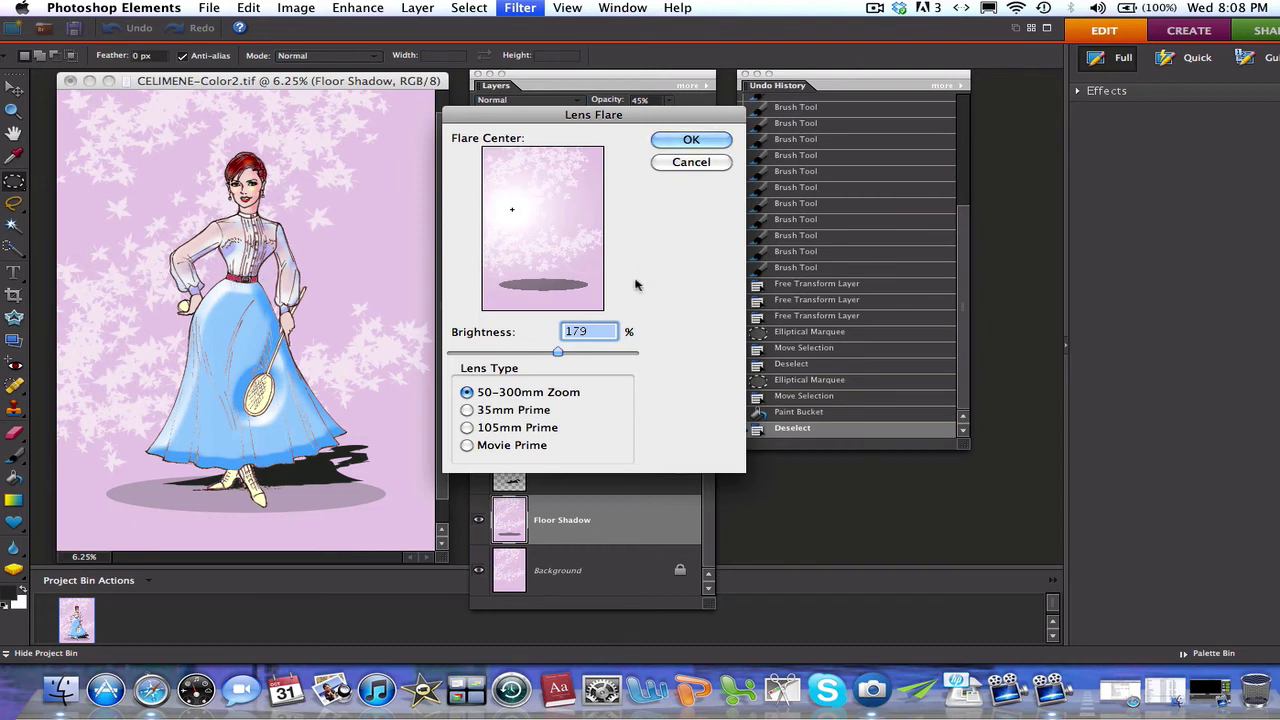
click(467, 410)
click(467, 427)
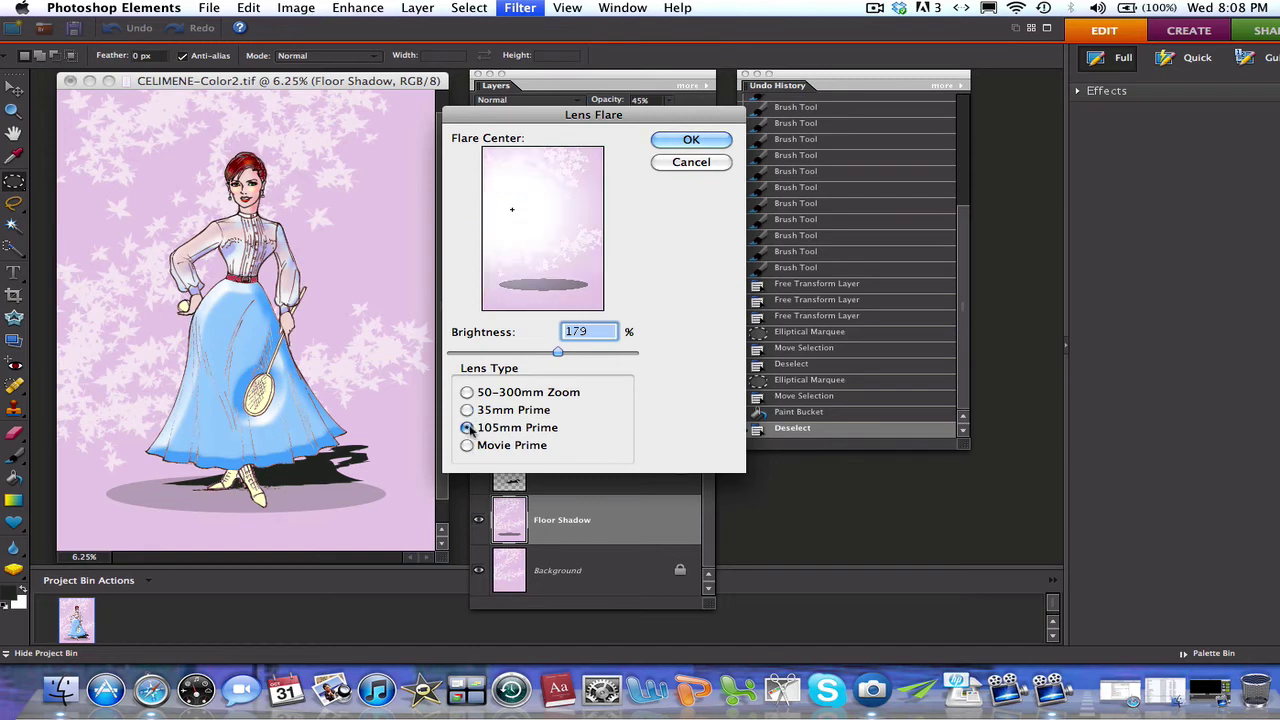
click(467, 445)
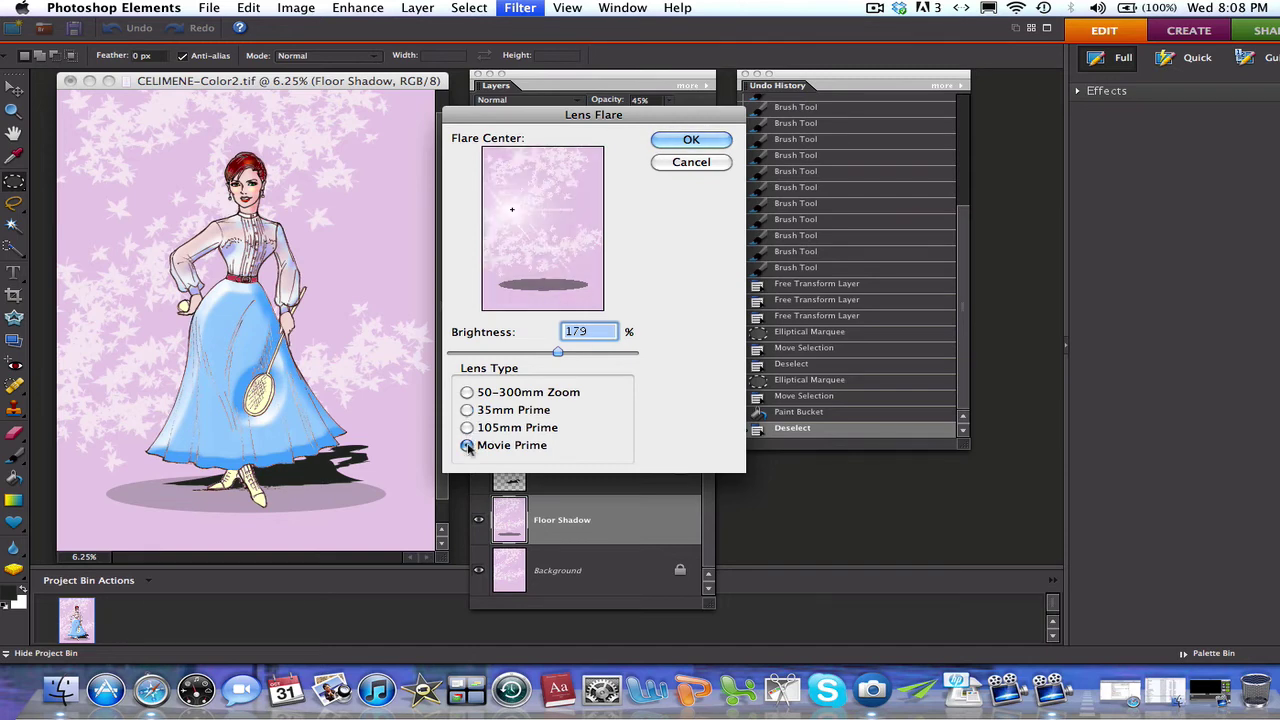
click(467, 392)
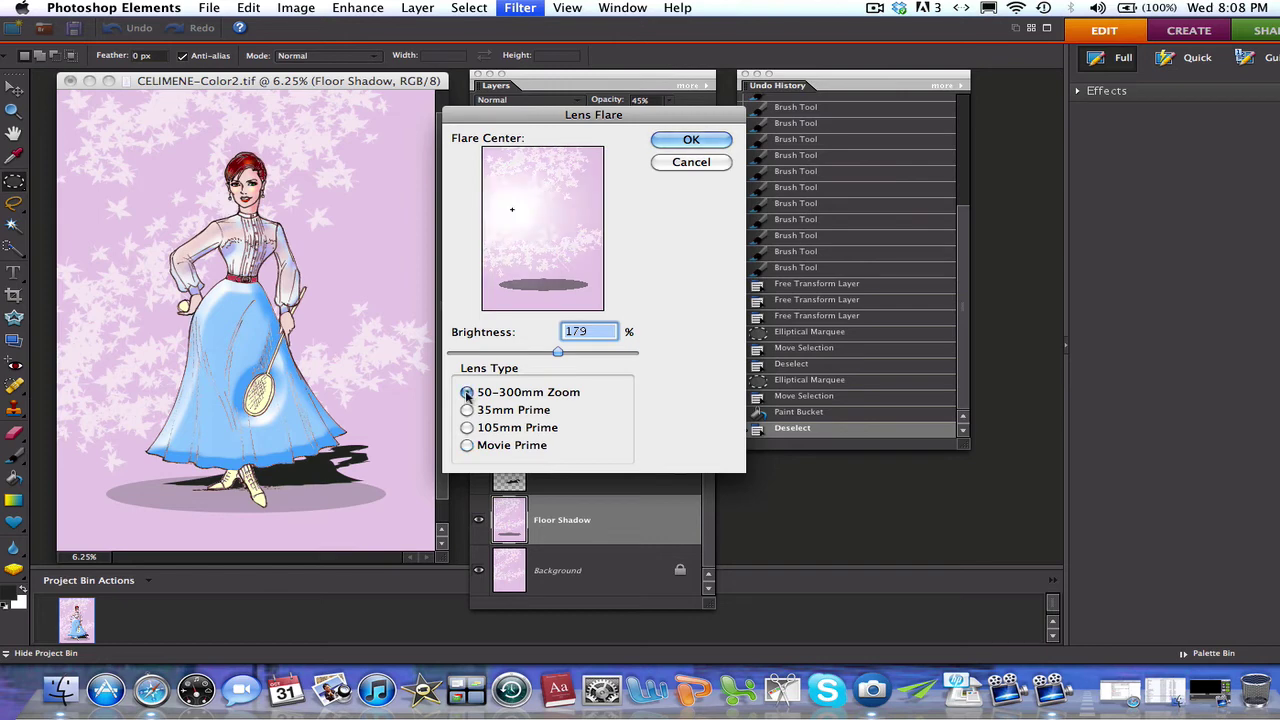
click(690, 140)
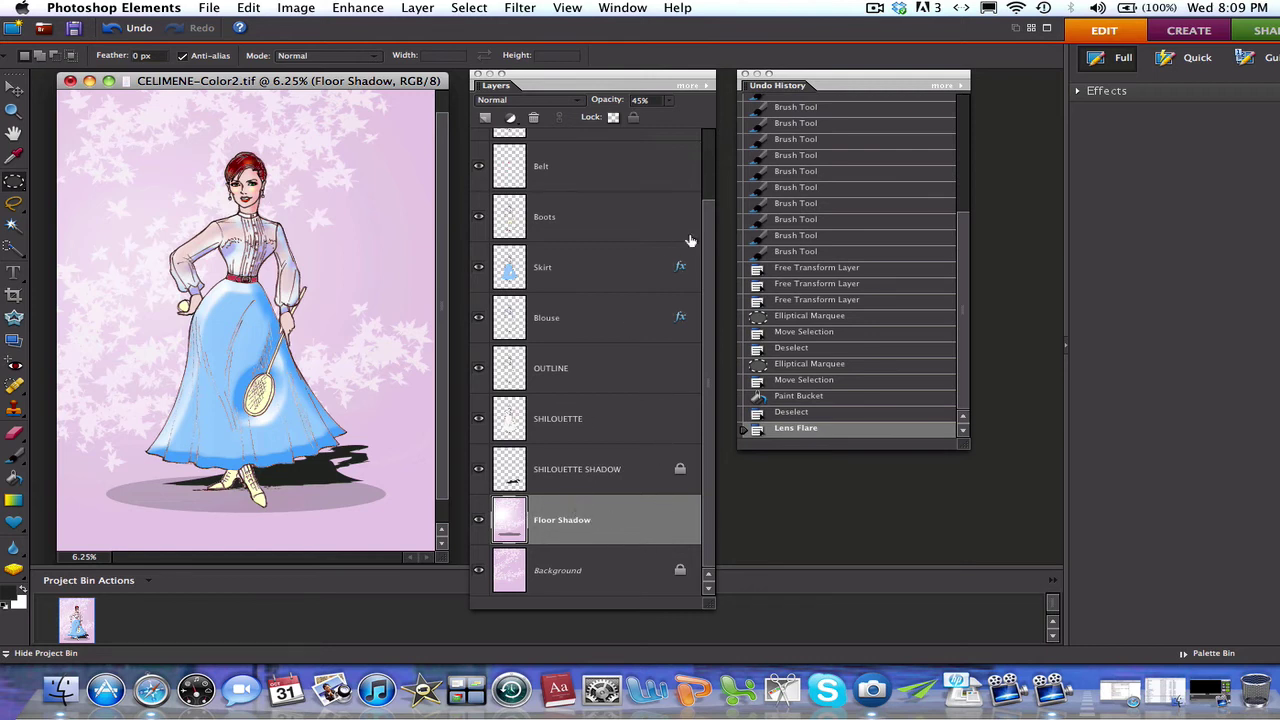
- Apply the same 179% 50-300mm Zoom lens flare to the Background layer
click(597, 576)
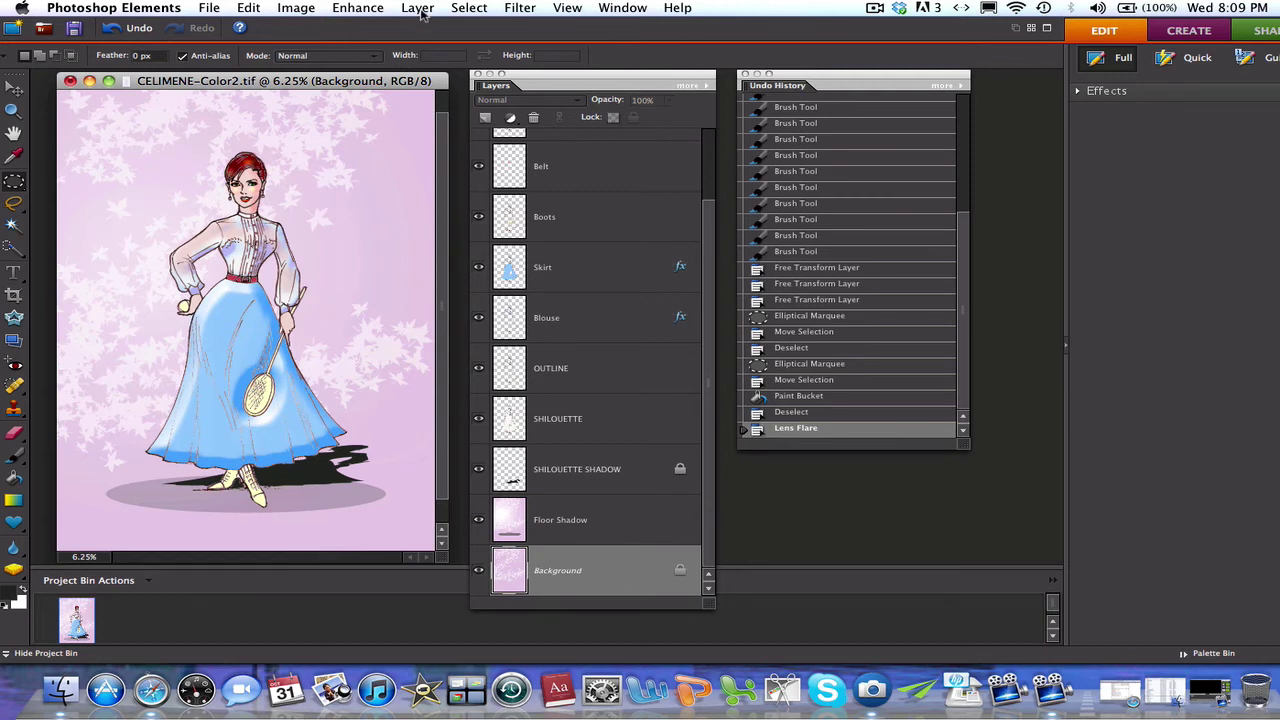
click(511, 9)
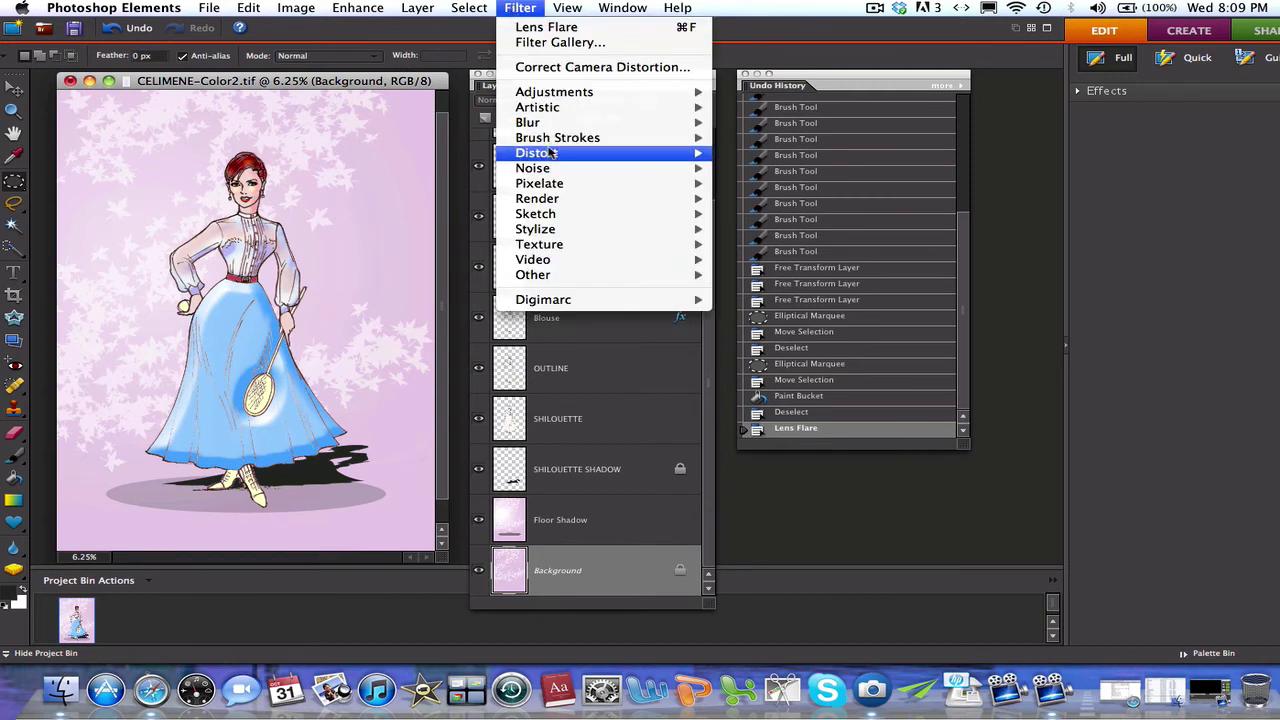
mouse_move(548, 206)
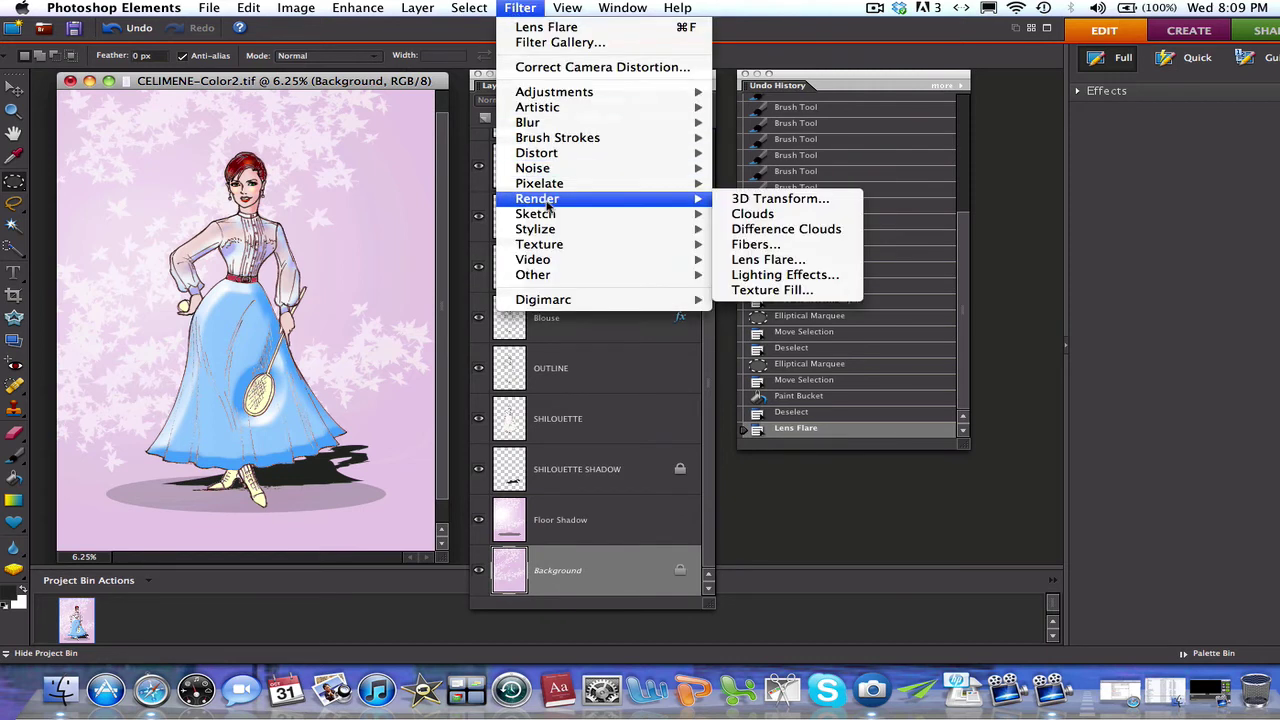
click(740, 259)
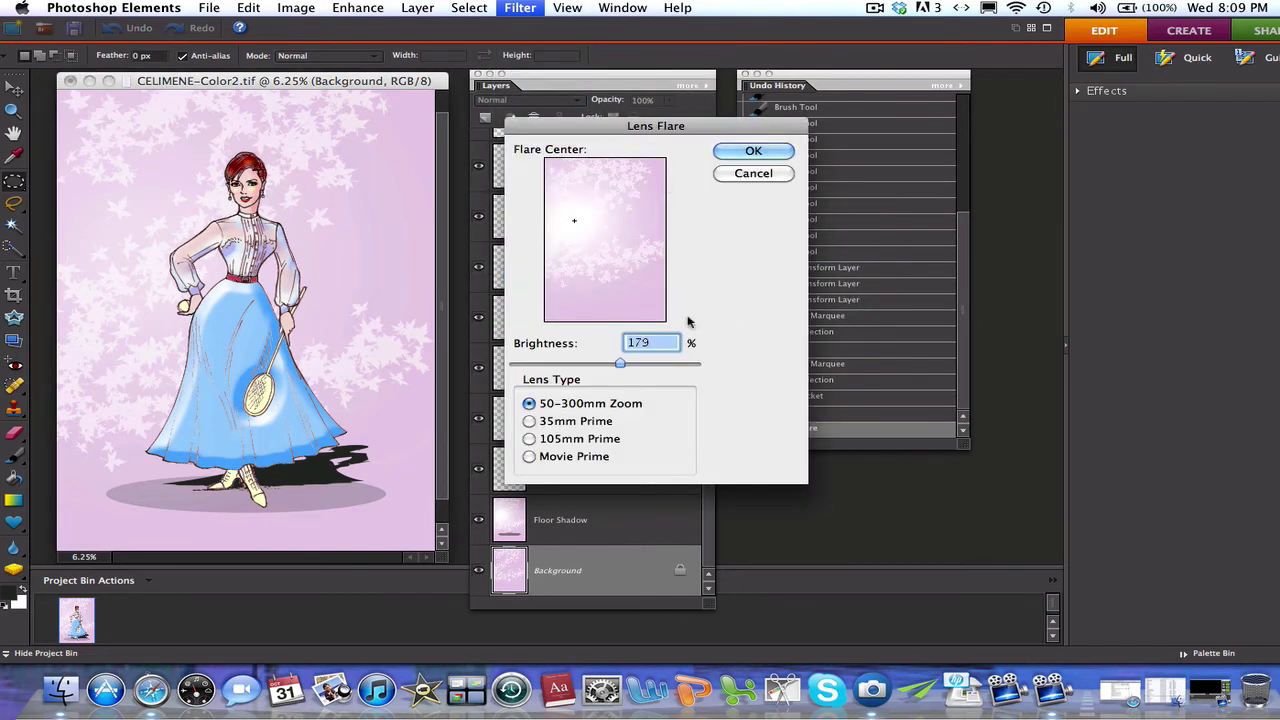
click(754, 151)
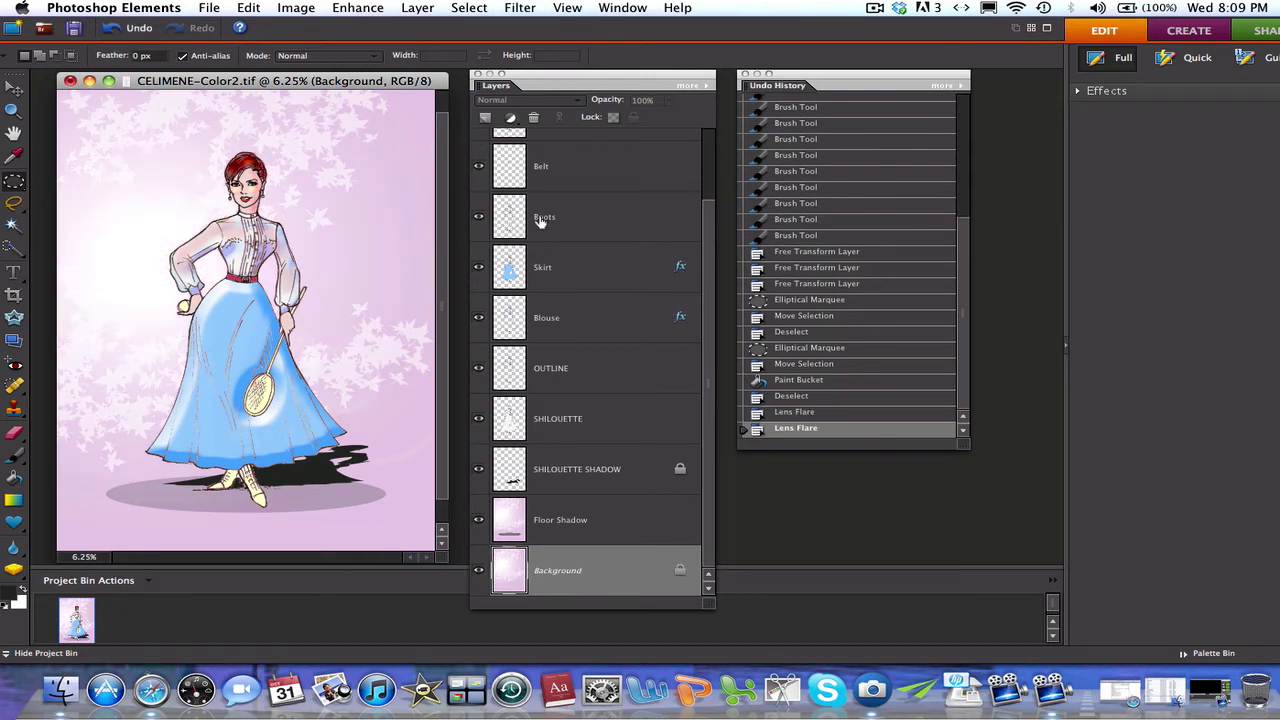
double_click(560, 573)
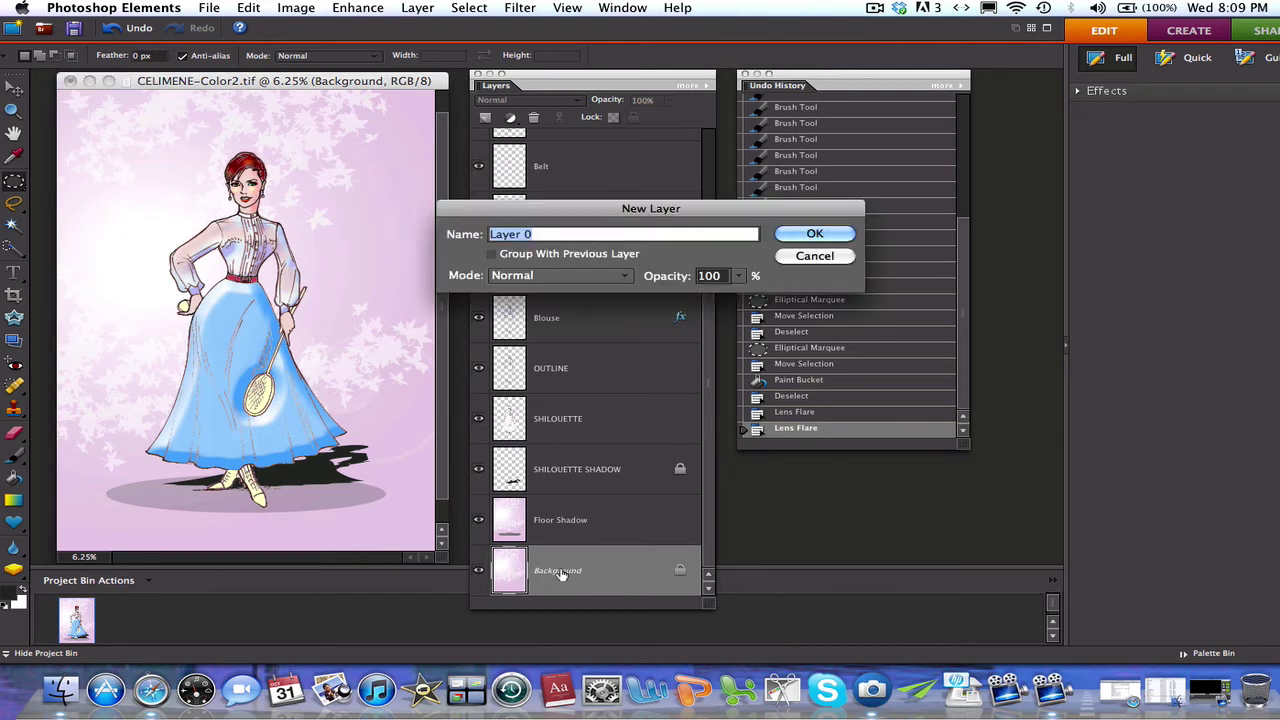
click(813, 257)
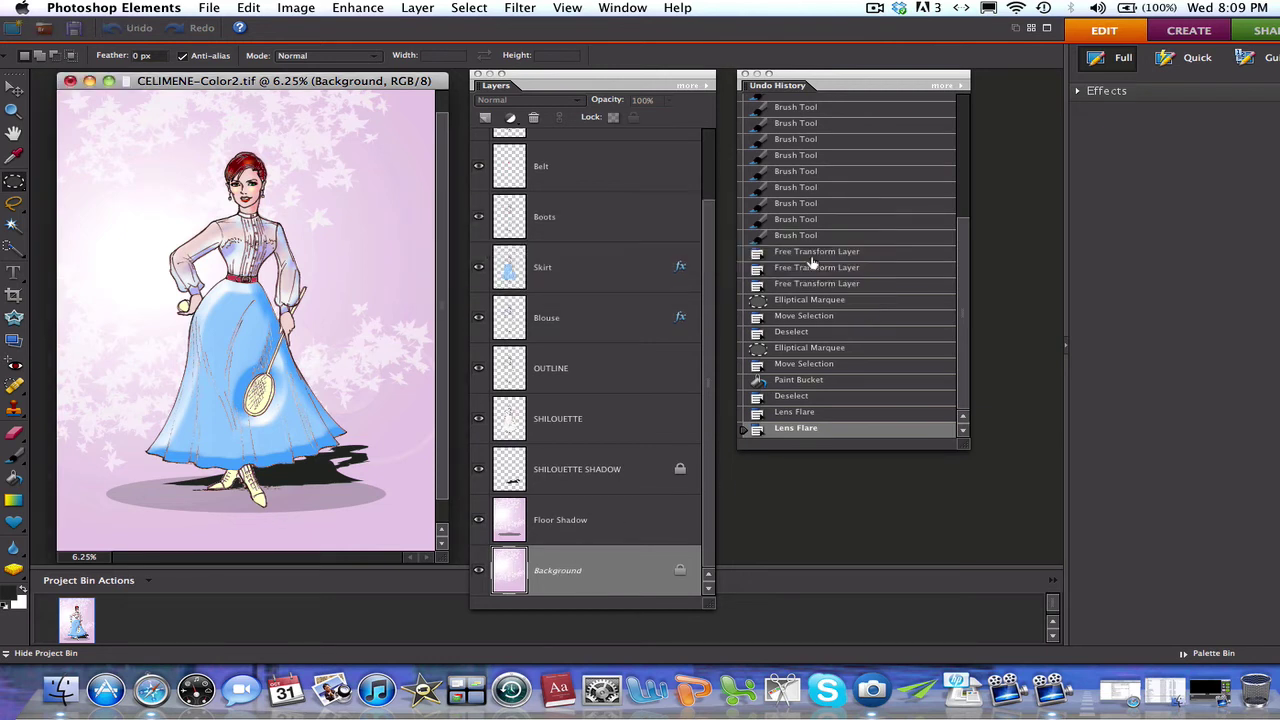
click(867, 412)
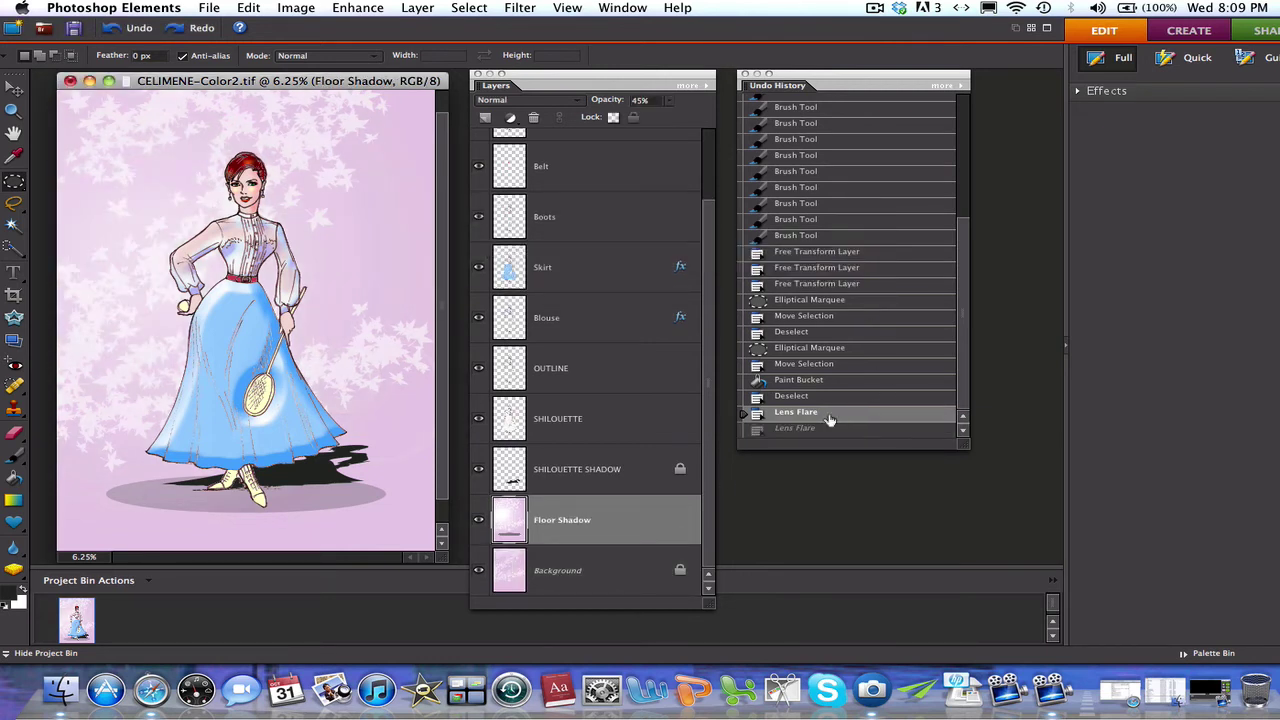
click(600, 566)
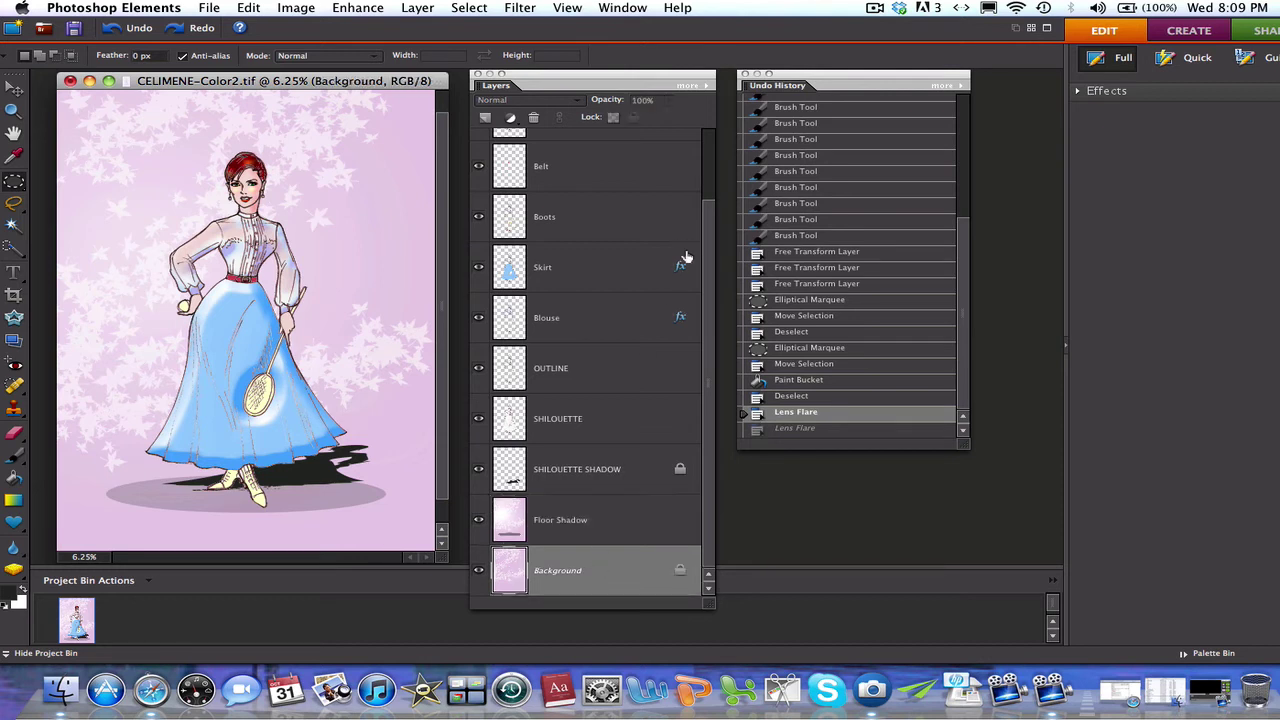
click(418, 9)
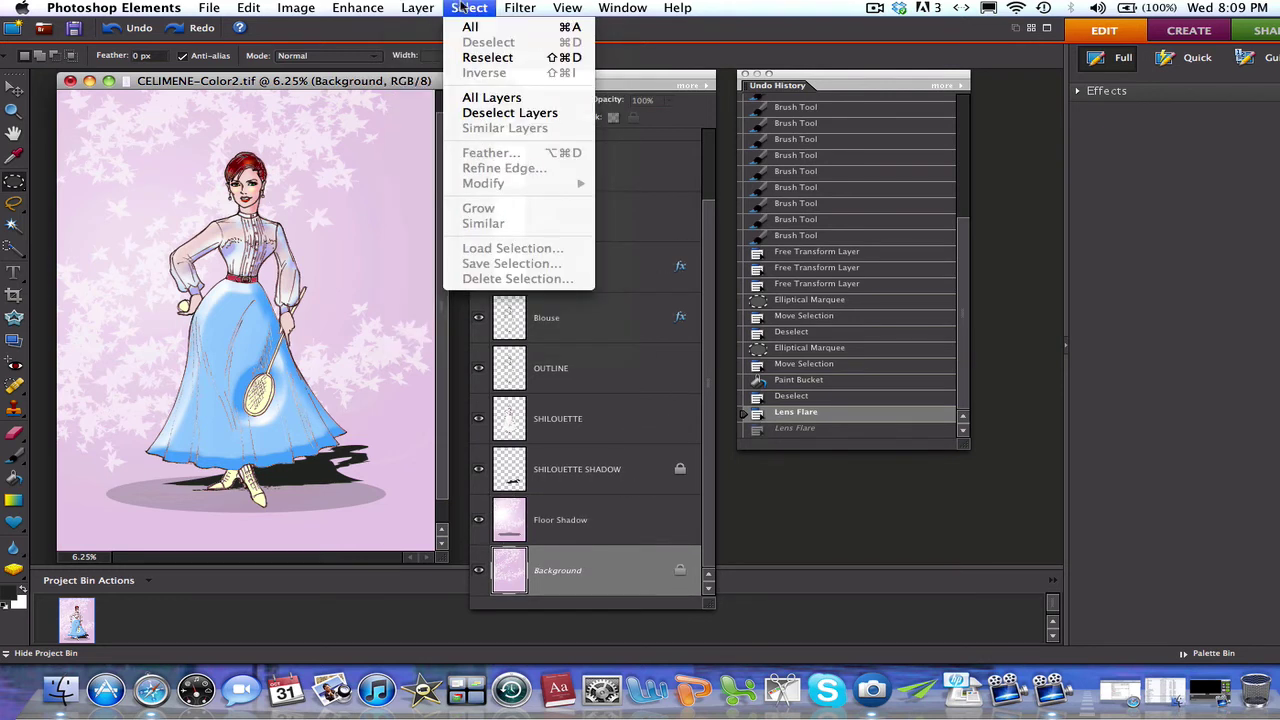
mouse_move(520, 8)
mouse_move(540, 199)
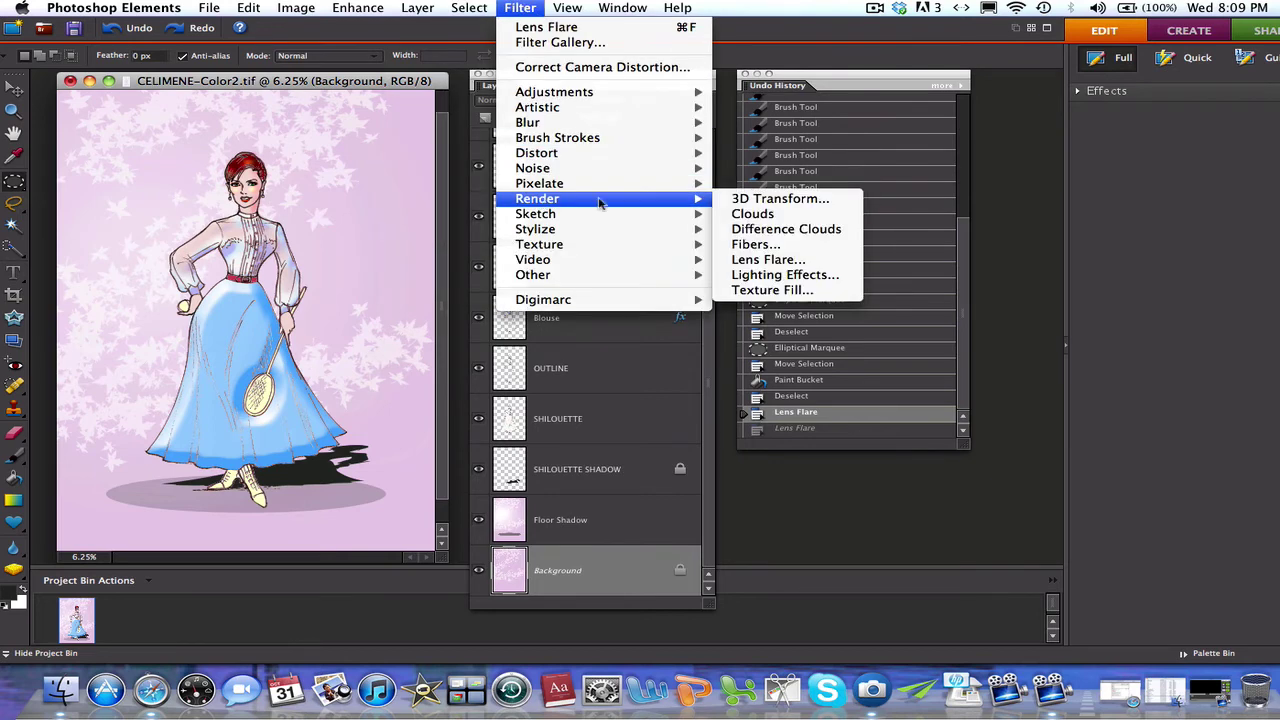
click(746, 261)
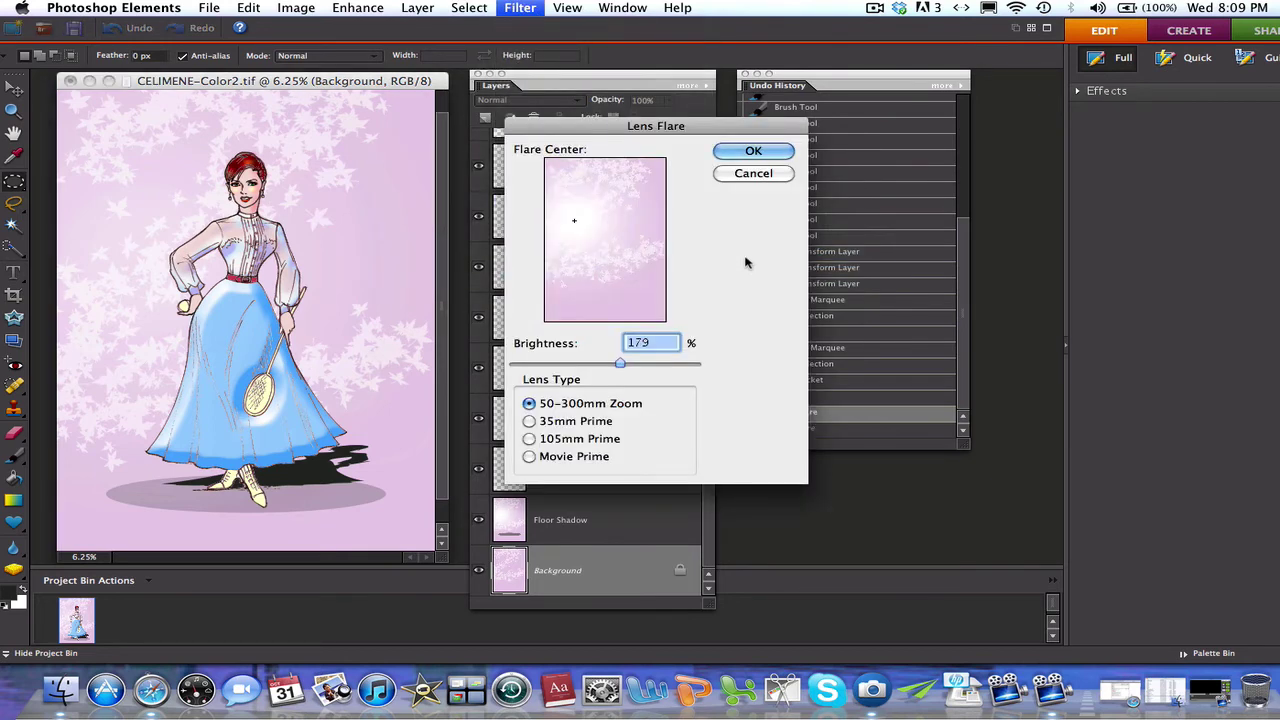
mouse_move(620, 363)
mouse_down()
mouse_move(568, 366)
mouse_move(616, 367)
mouse_up()
click(753, 153)
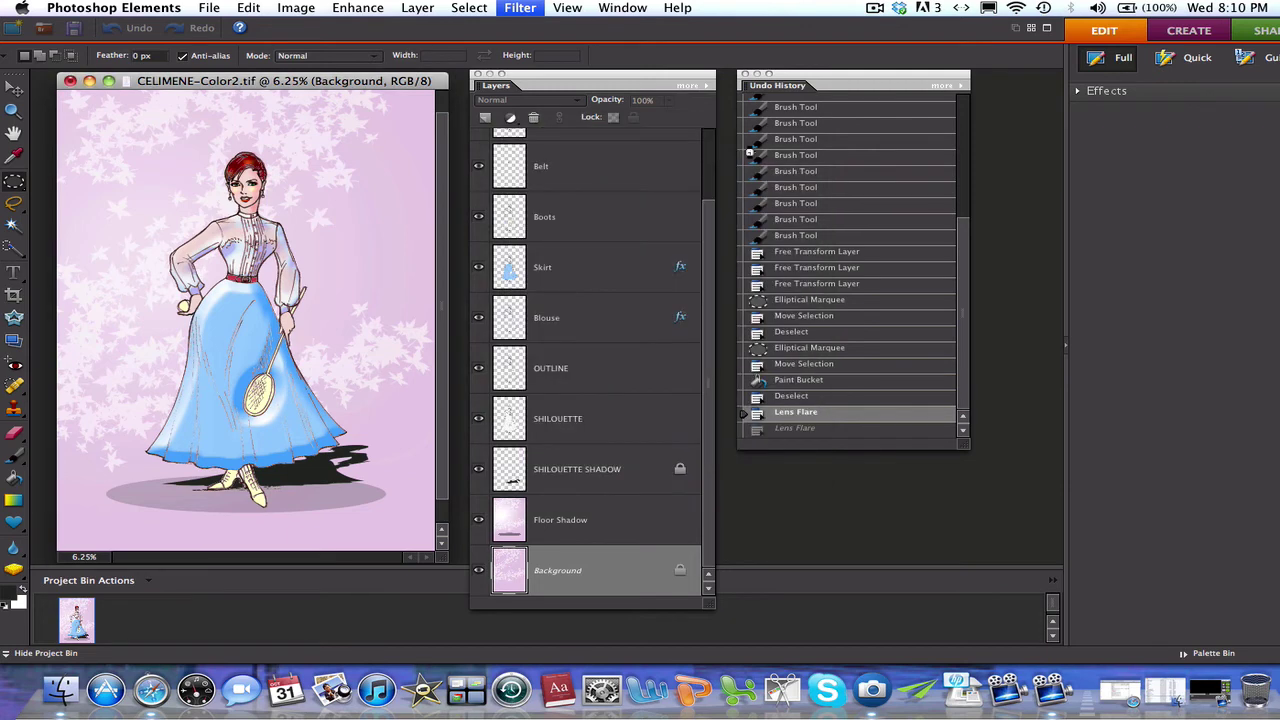
key(super+y)
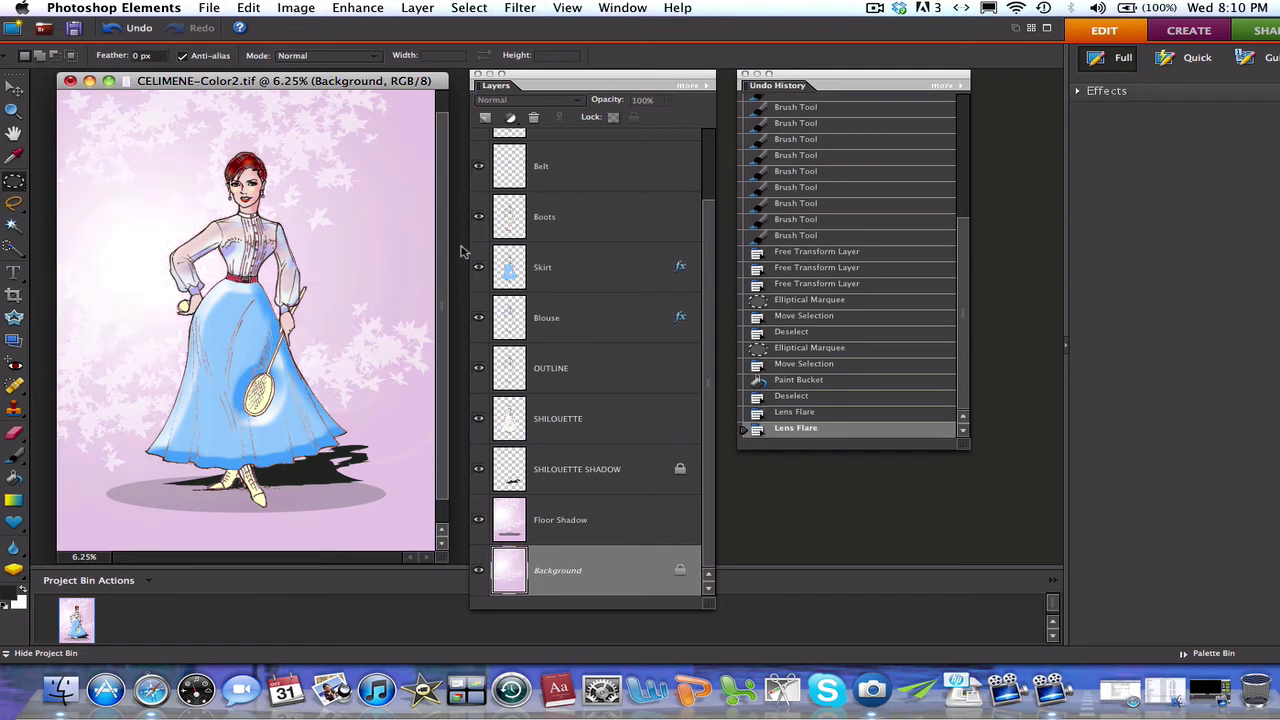
- Draw an elliptical marquee around the whole figure and invert it to select the outside
click(14, 181)
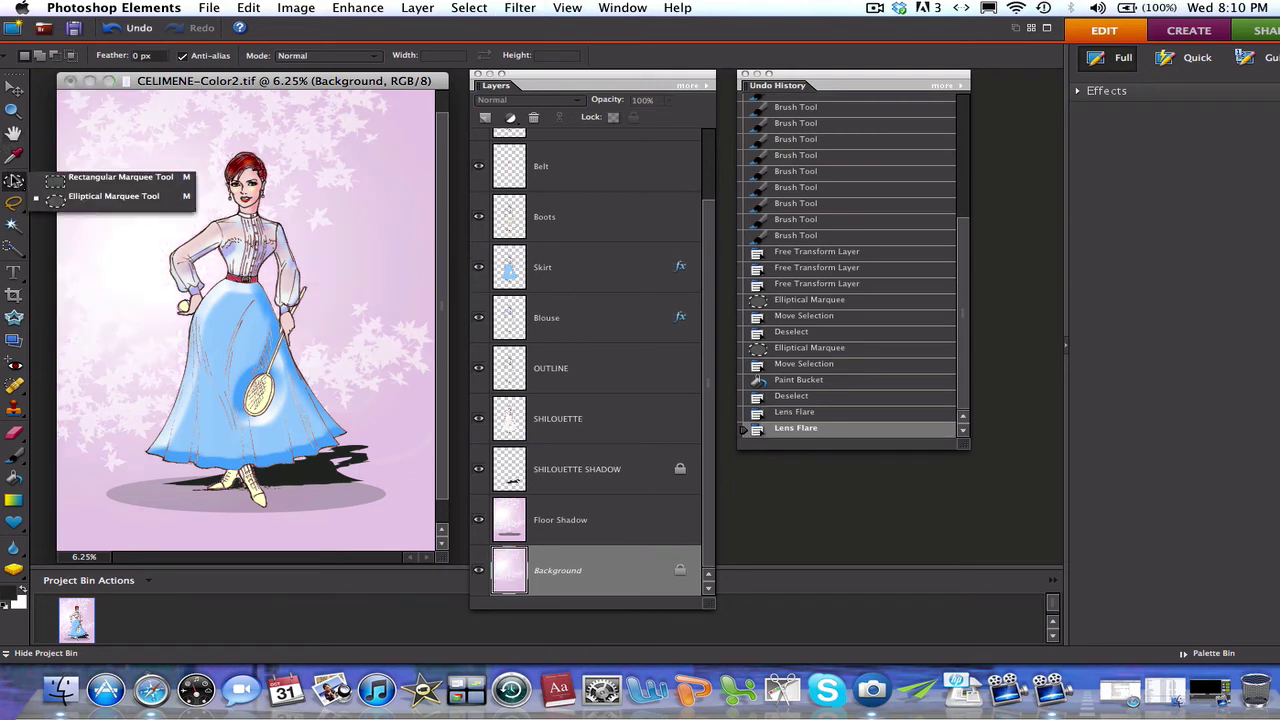
click(50, 203)
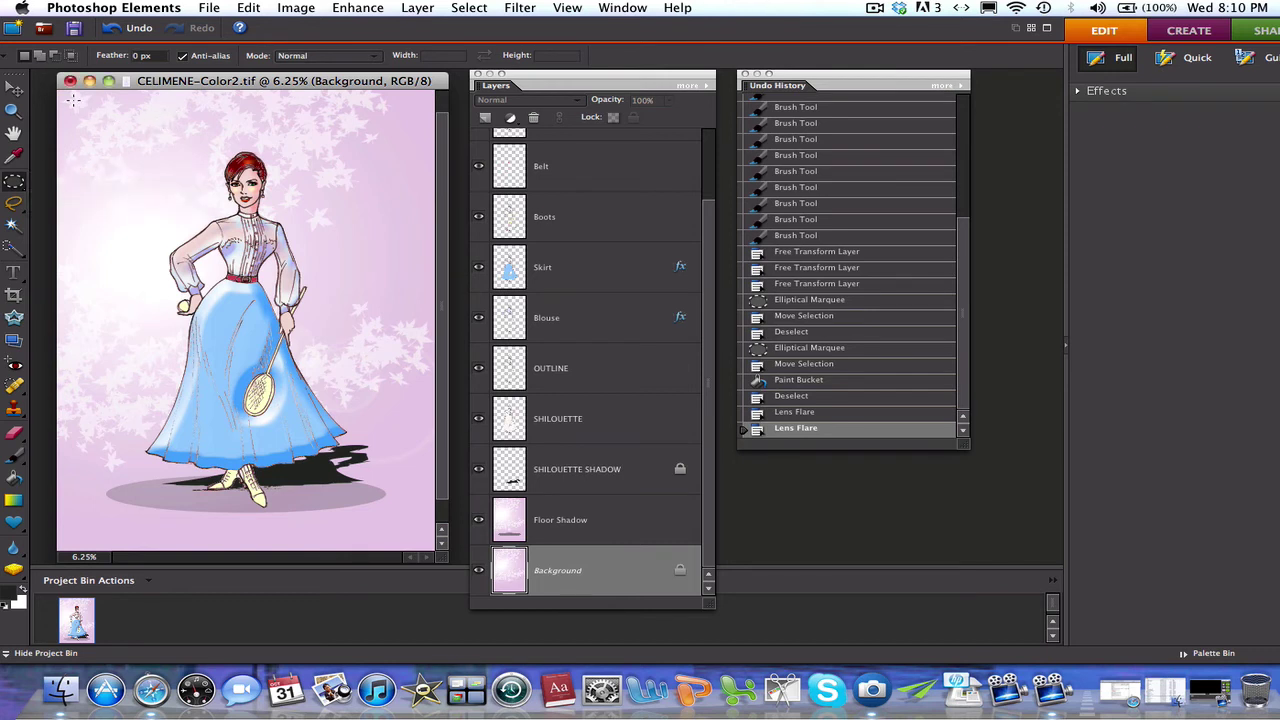
drag(70, 100, 422, 541)
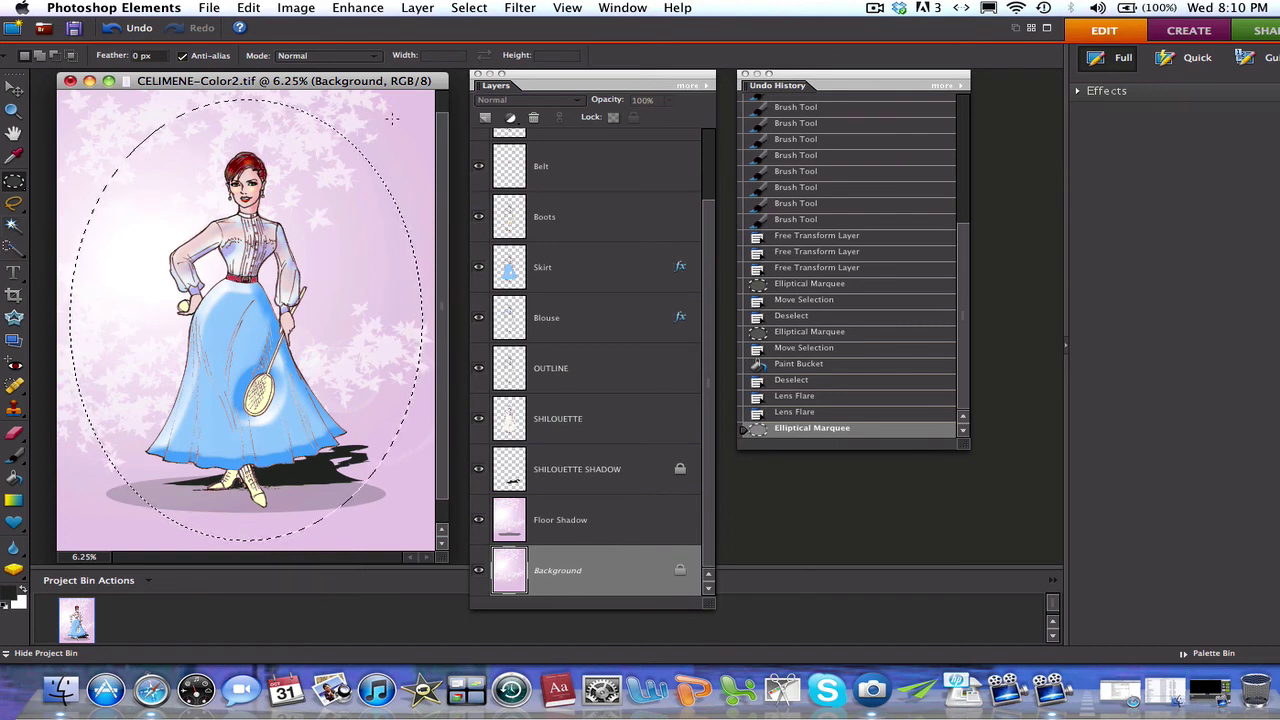
click(465, 10)
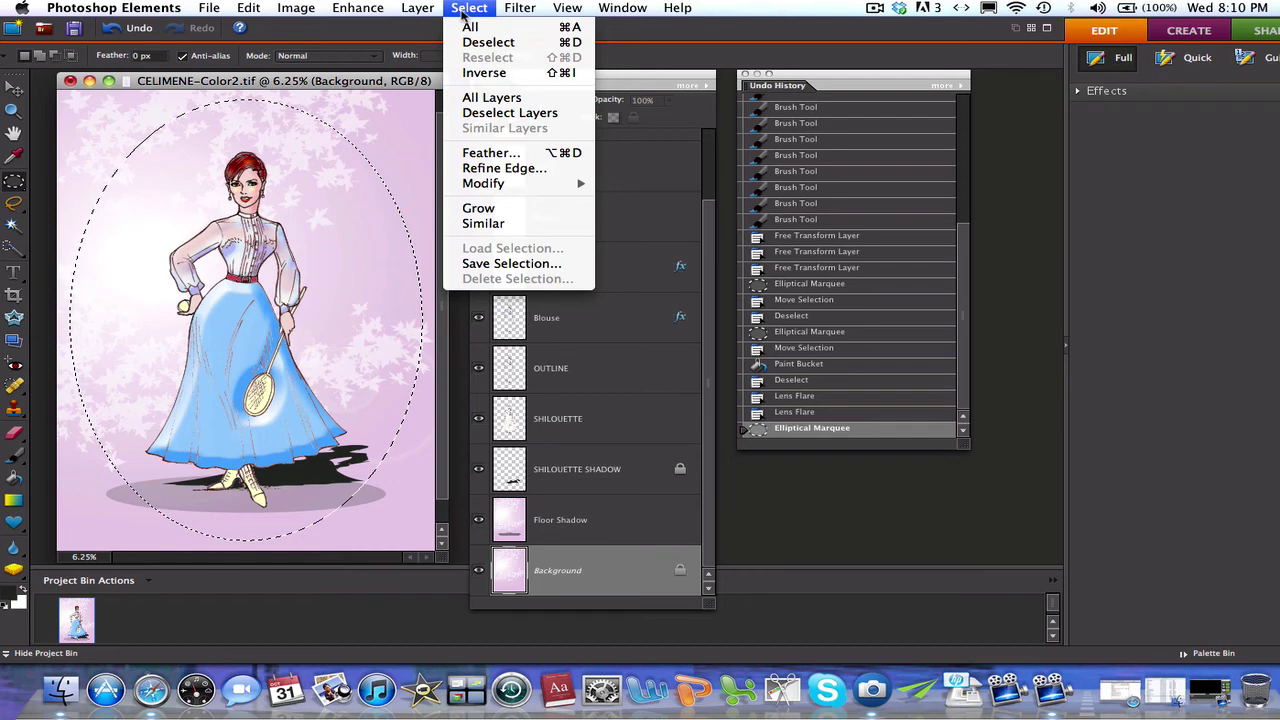
click(476, 74)
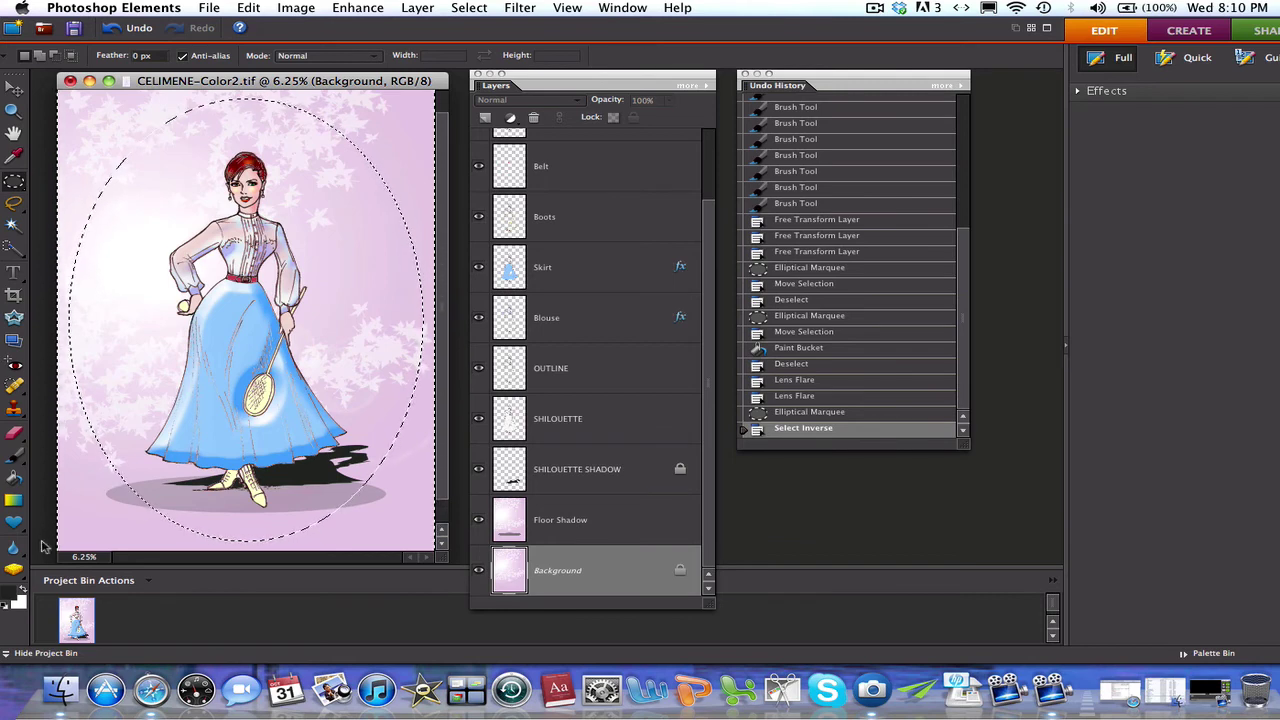
- Set the foreground colour to white and ready the Paint Bucket at 100% opacity
click(14, 595)
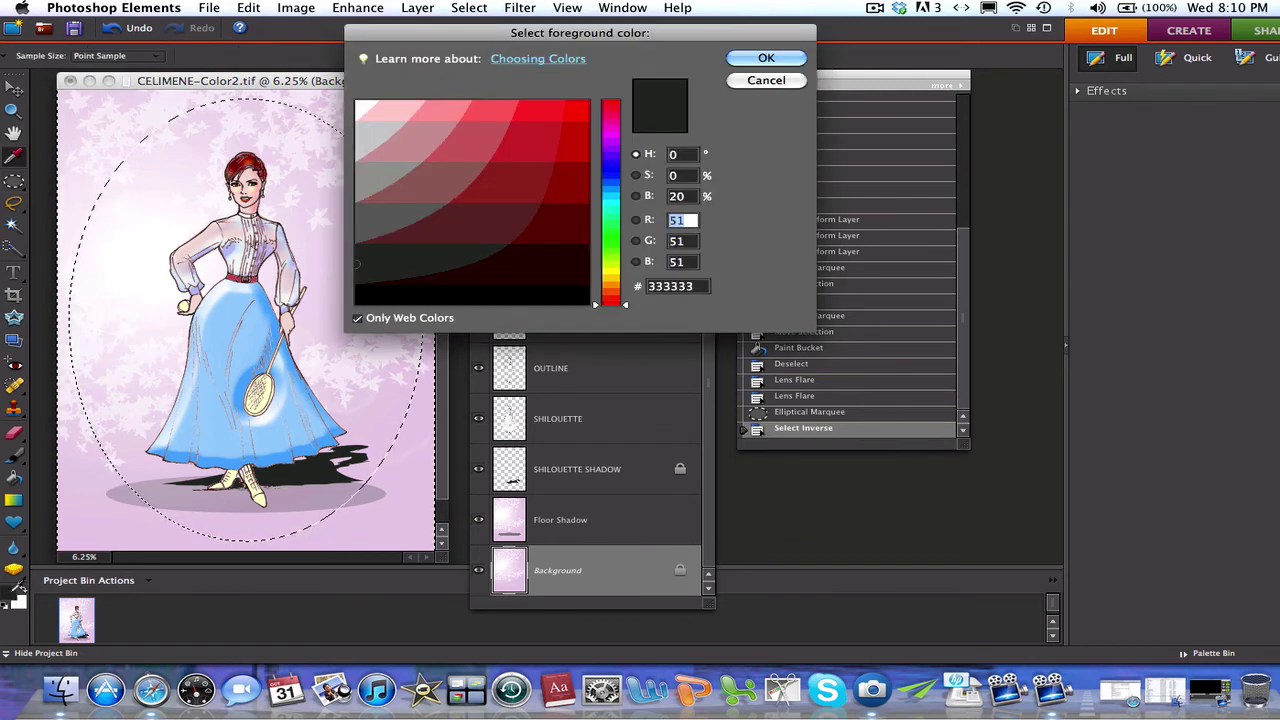
click(362, 104)
click(768, 60)
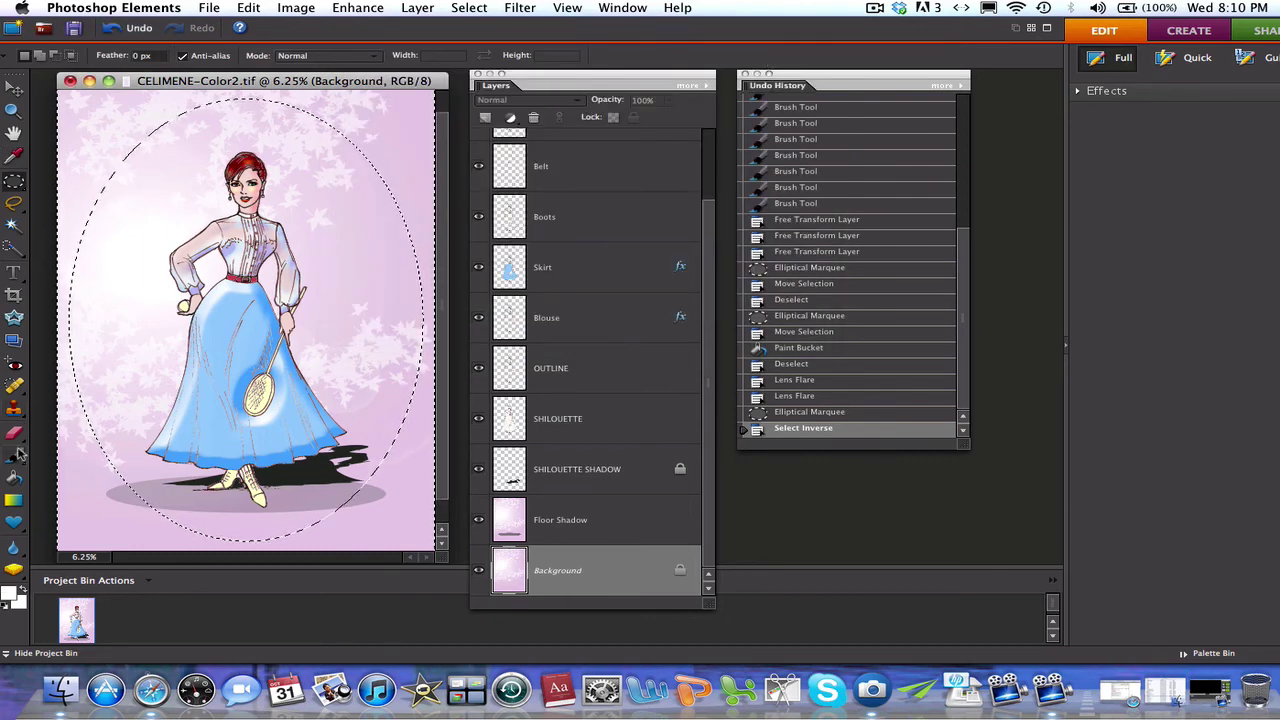
click(15, 454)
click(15, 478)
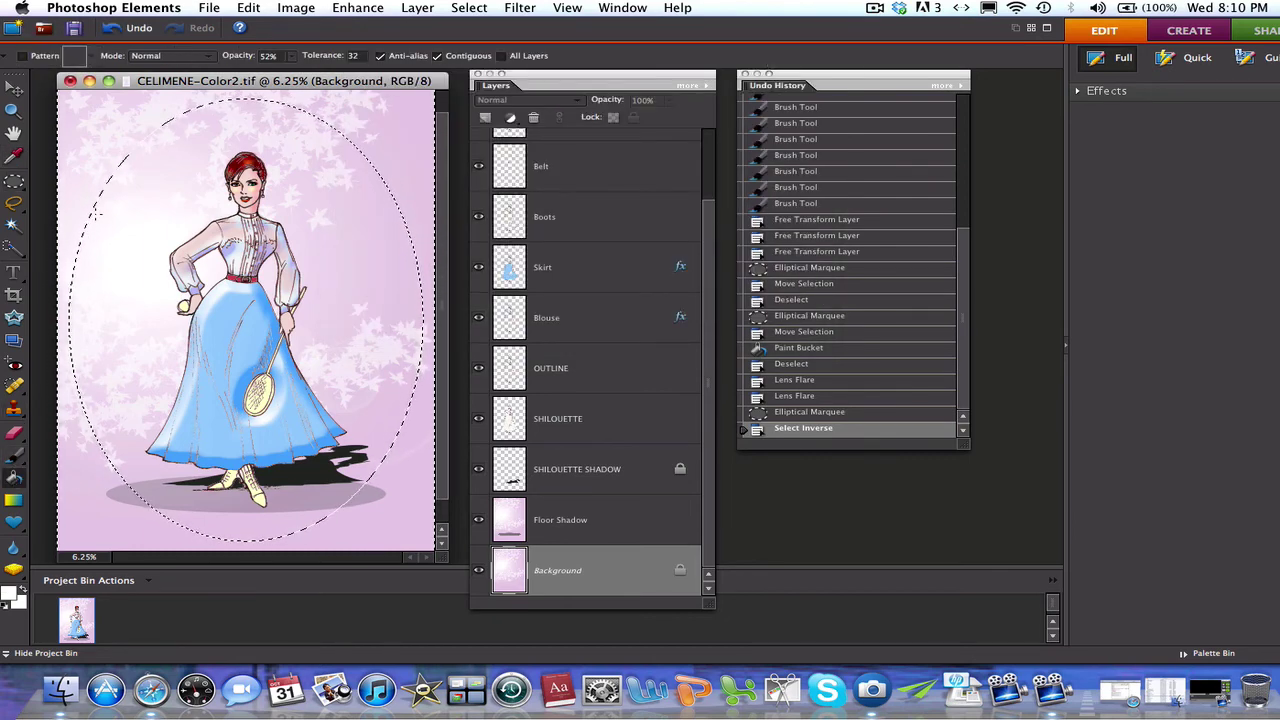
click(291, 56)
click(338, 76)
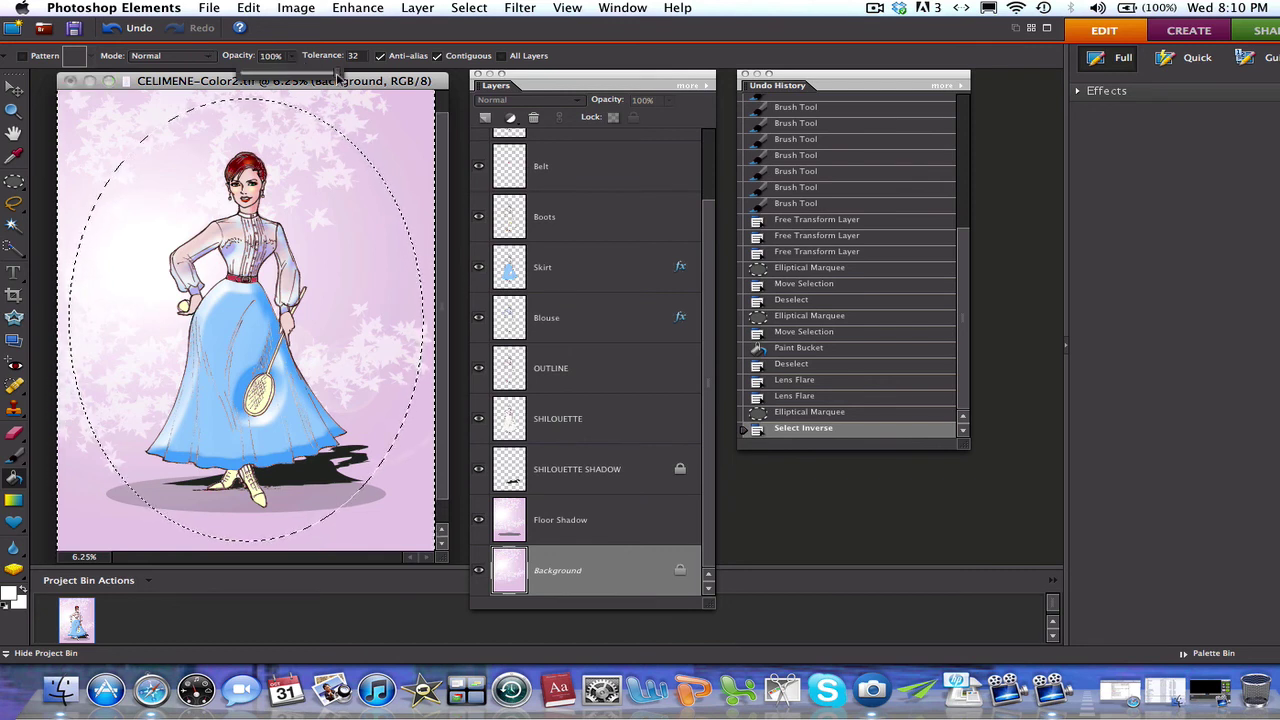
click(106, 122)
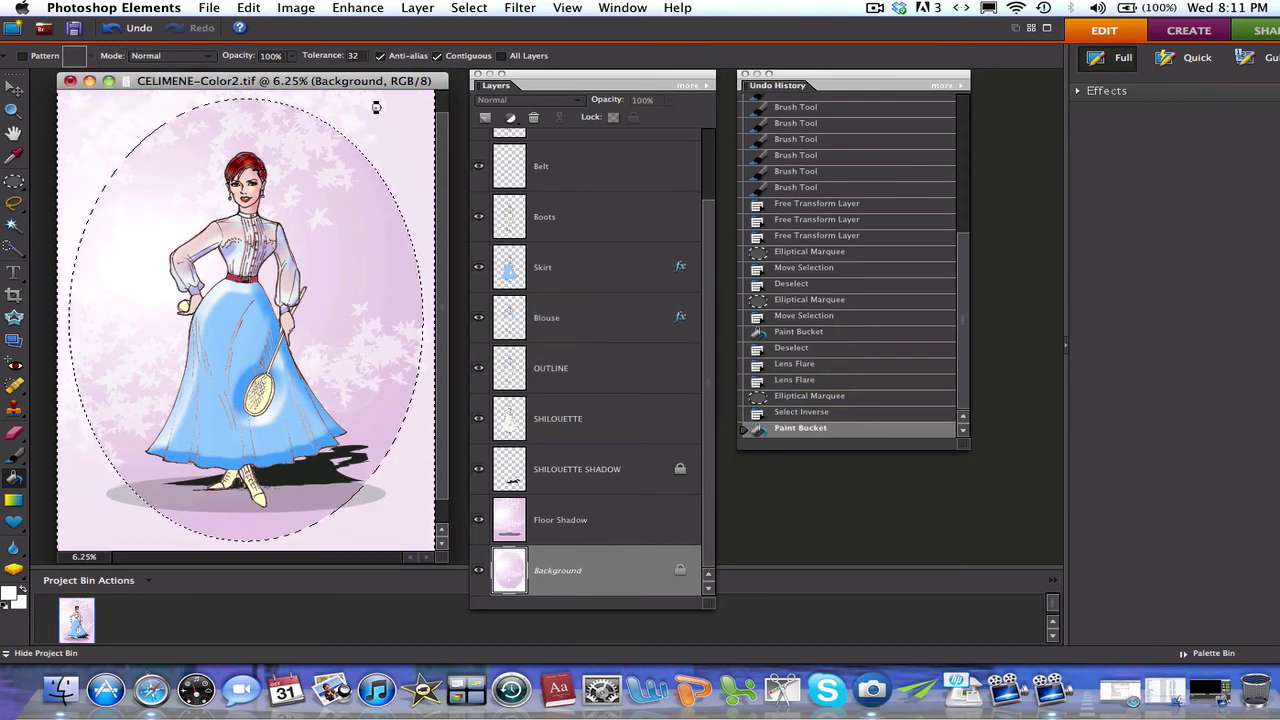
- Fill outside the oval white on the Background and Floor Shadow layers, then deselect
click(376, 107)
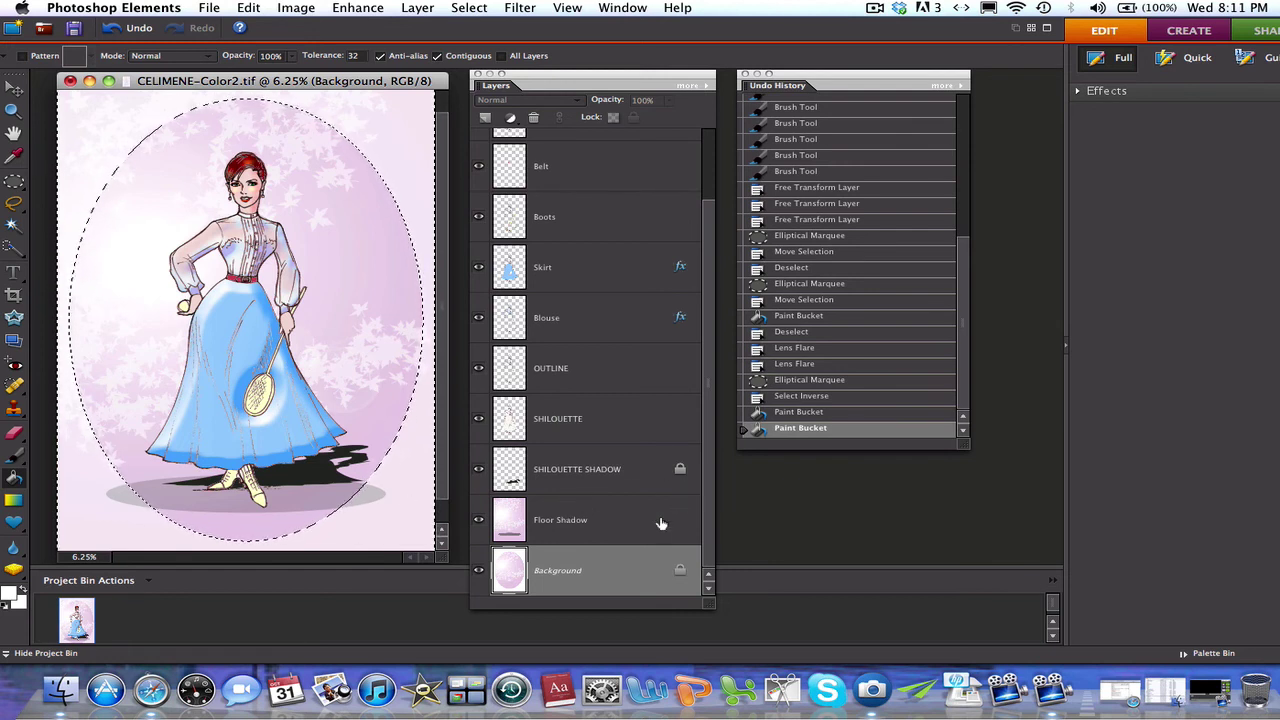
click(617, 522)
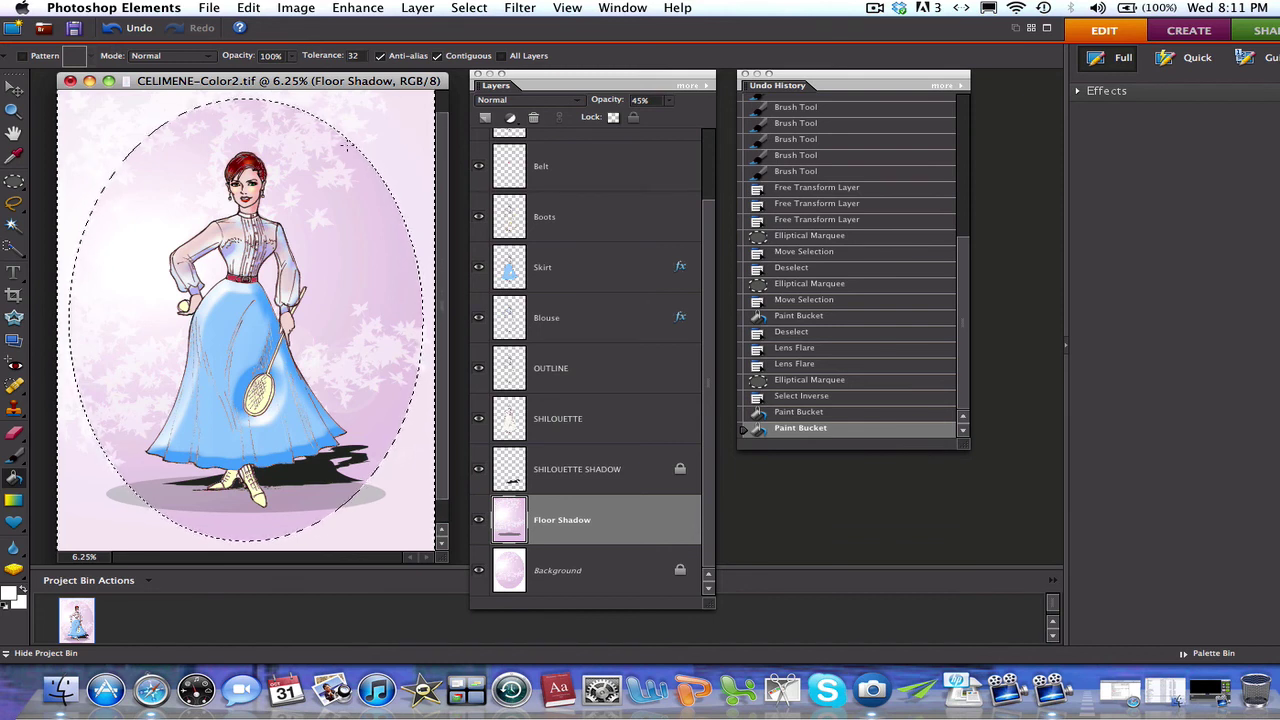
click(384, 136)
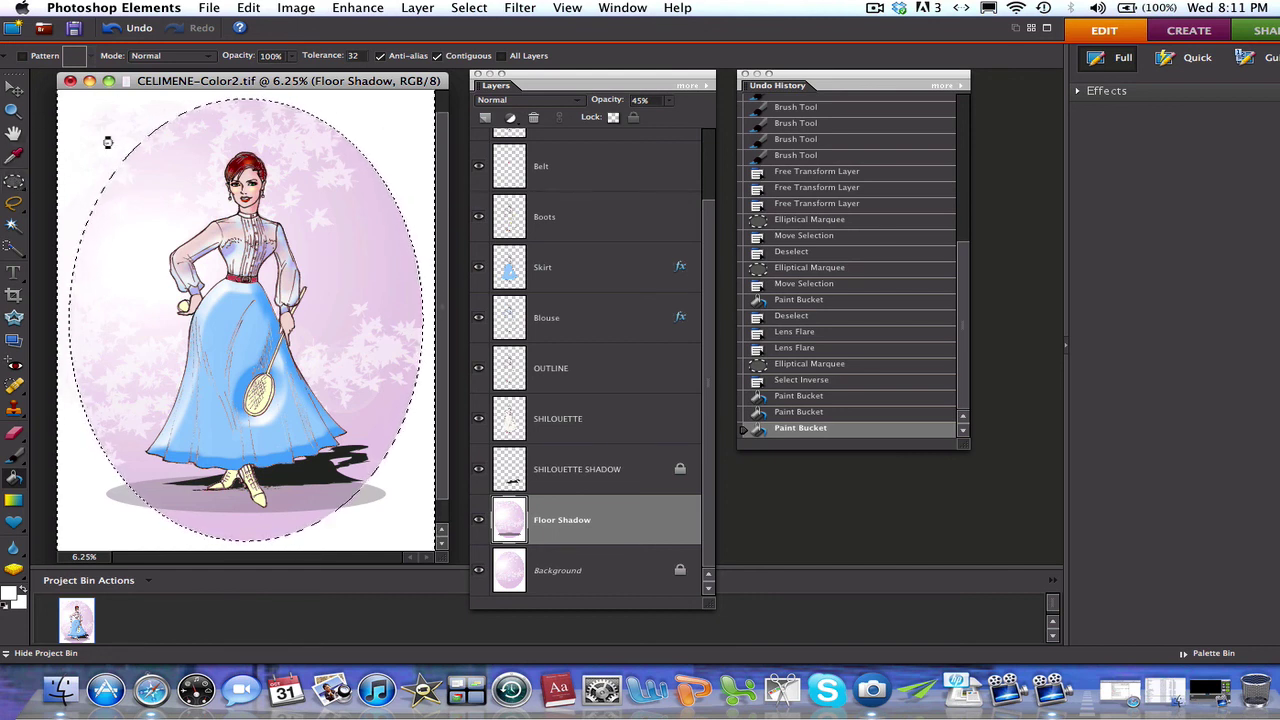
click(107, 142)
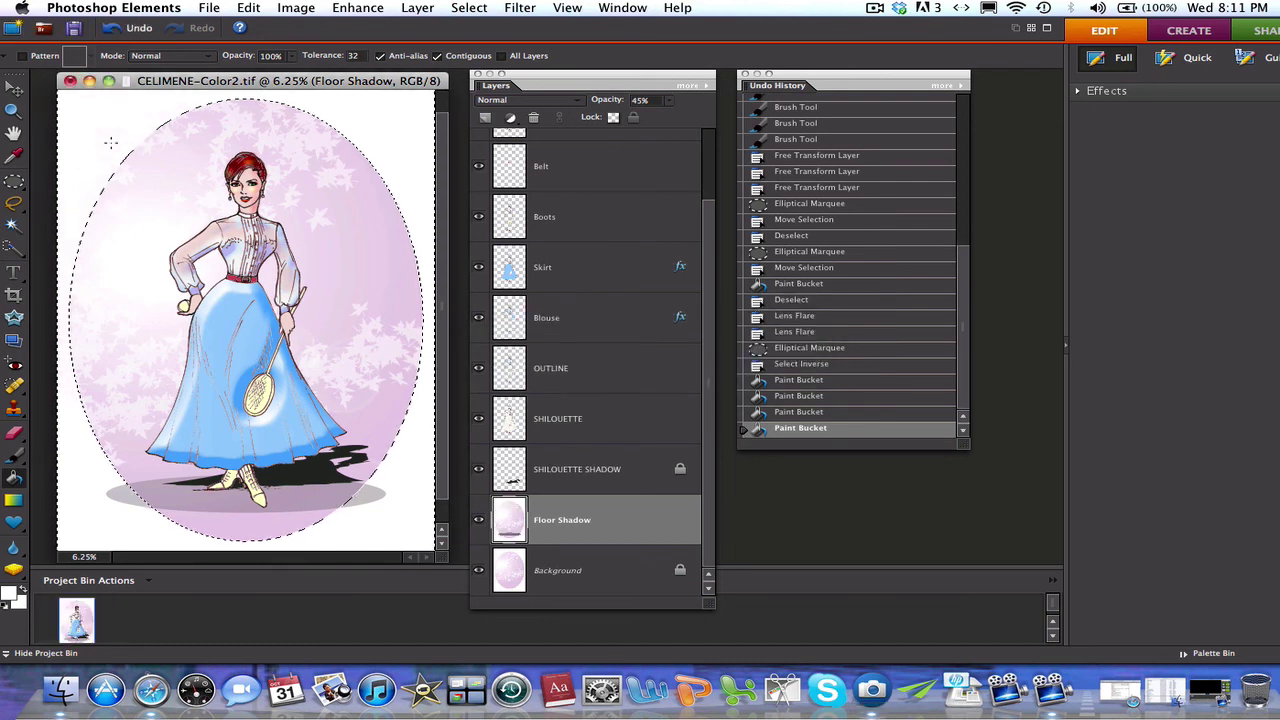
click(14, 181)
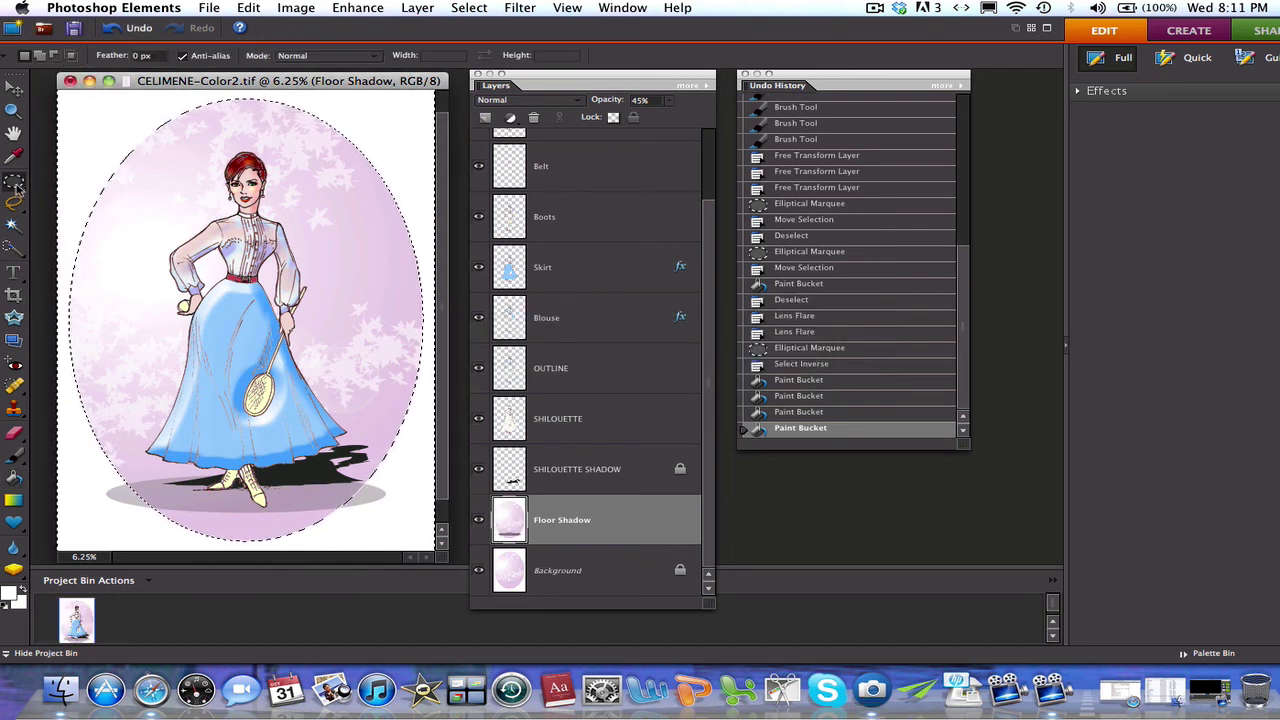
click(83, 152)
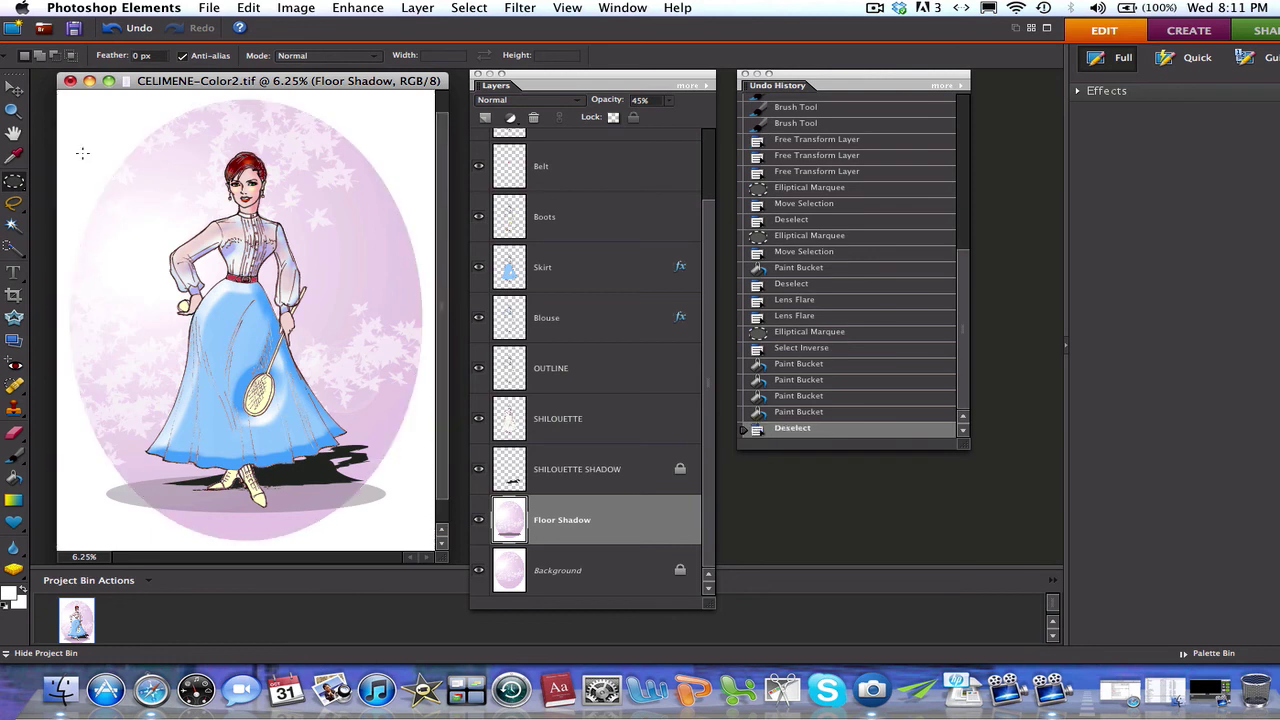